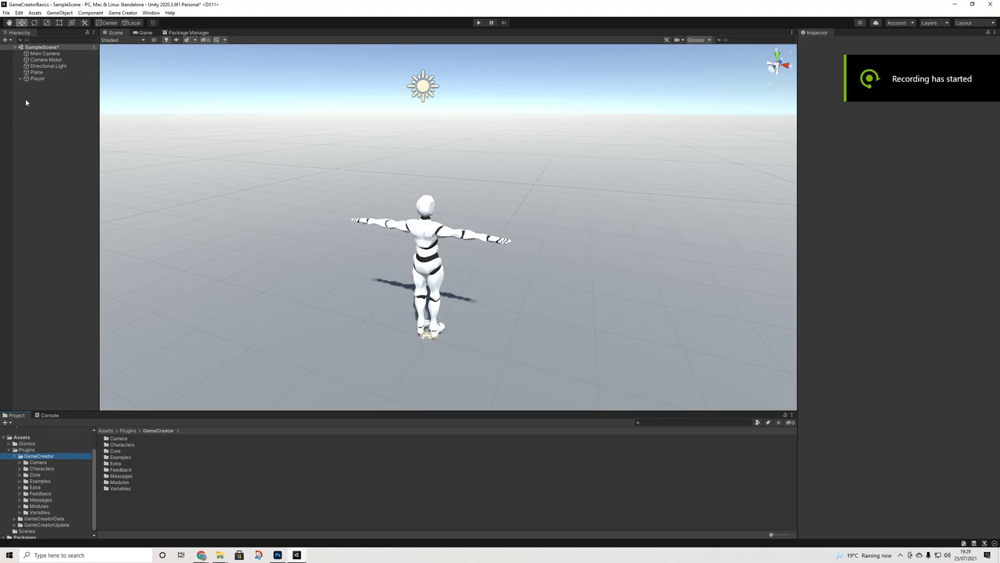
# - Import the full Dialogue package for Game Creator from the Package Manager
pyautogui.click(150, 13)
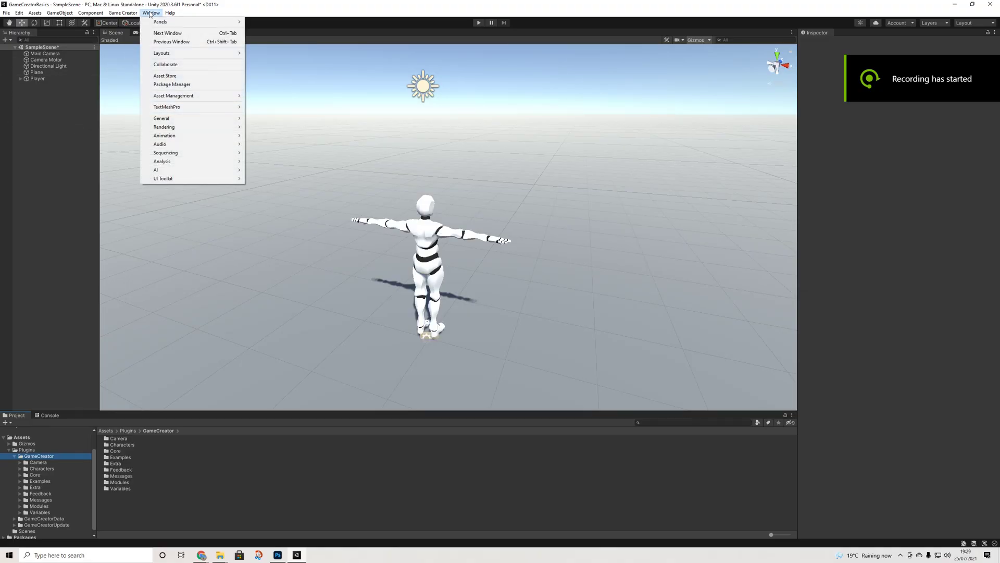
pyautogui.click(182, 109)
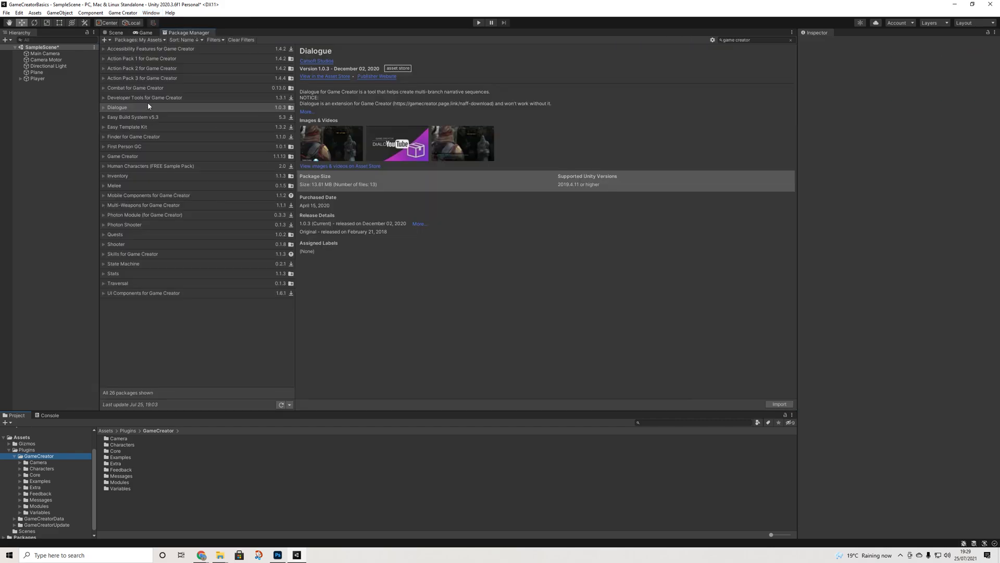
pyautogui.click(780, 404)
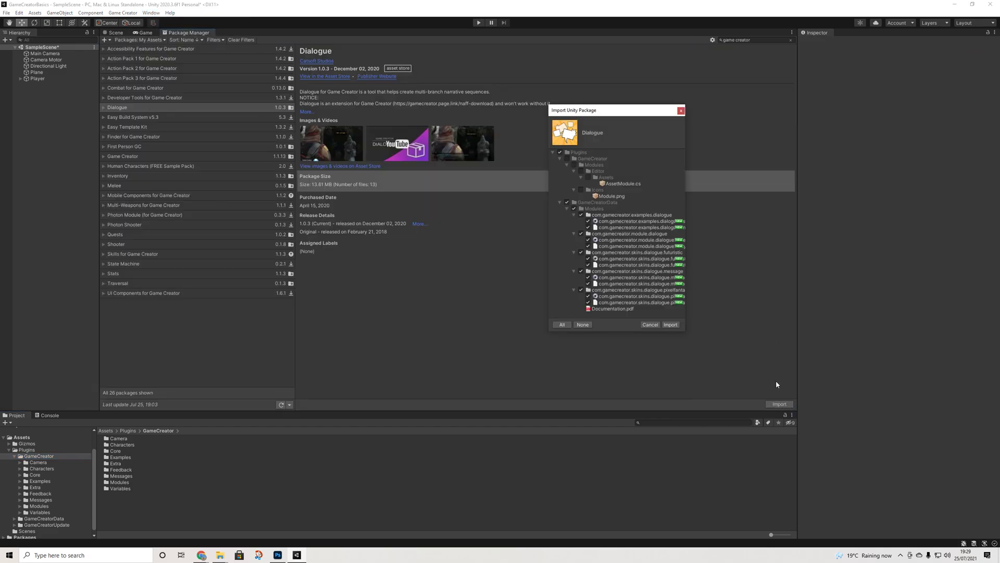
pyautogui.click(671, 325)
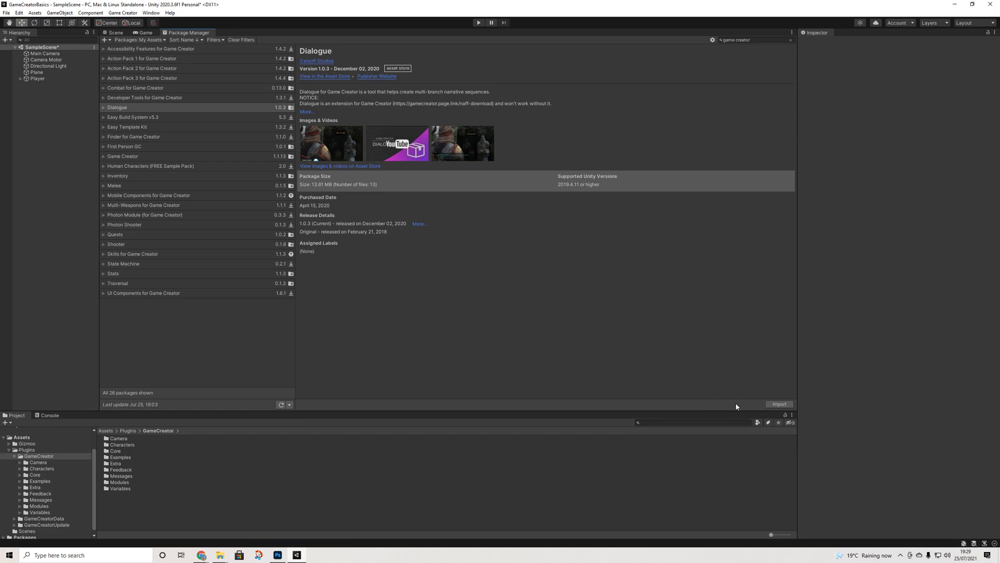
# - Enable the Dialogue module in Game Creator's Module Manager and import all of its files
pyautogui.click(123, 13)
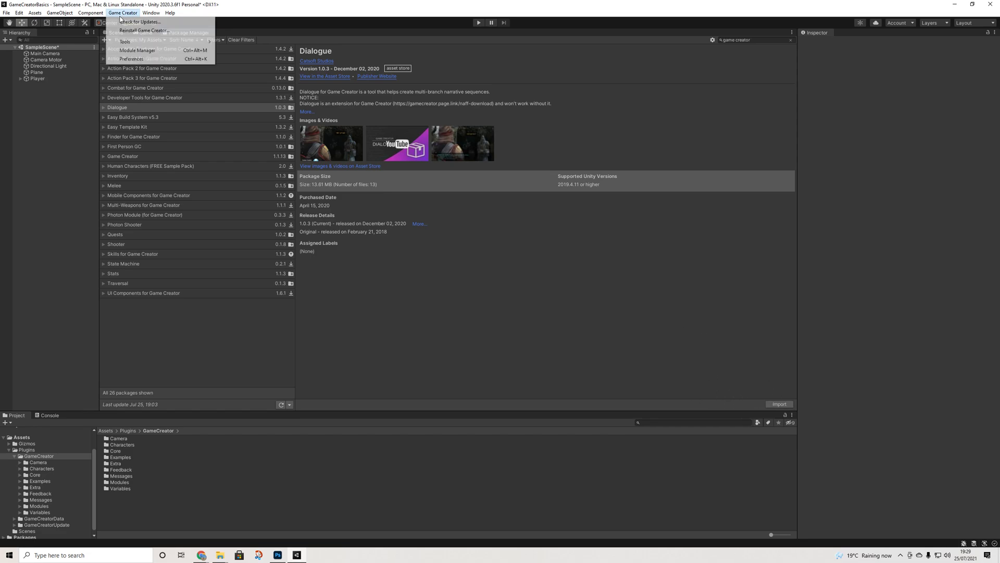
pyautogui.click(133, 51)
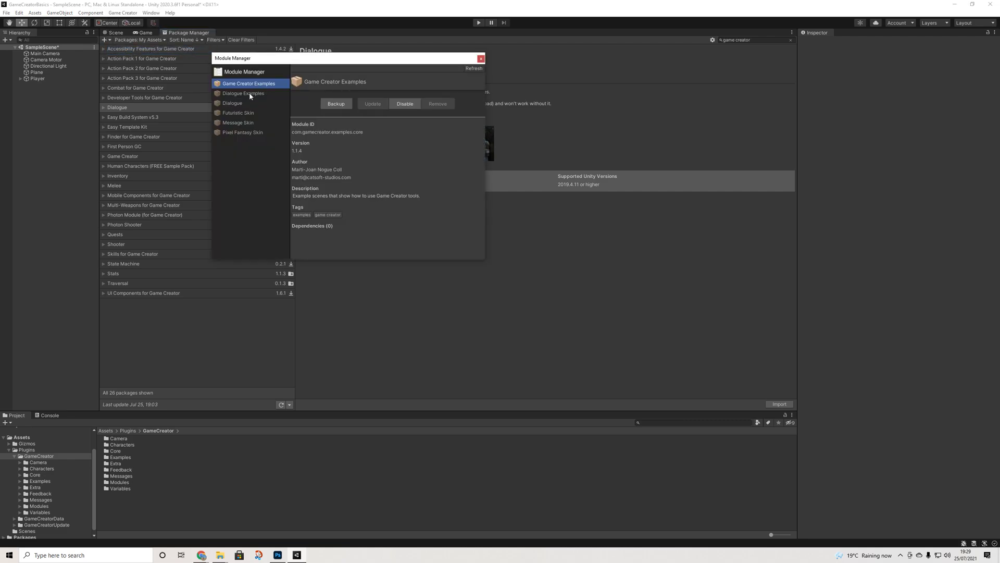
pyautogui.click(245, 103)
pyautogui.click(411, 104)
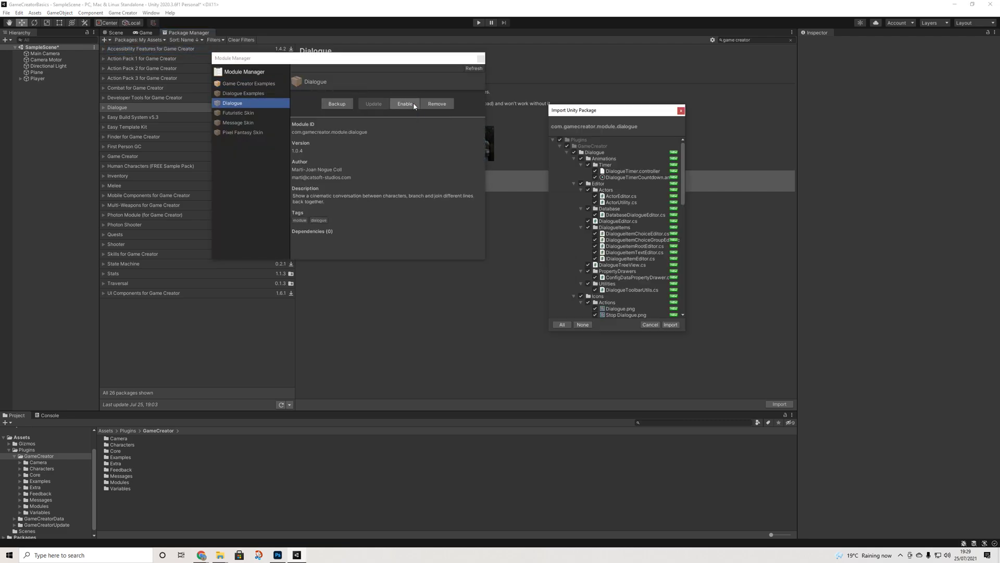
pyautogui.click(670, 324)
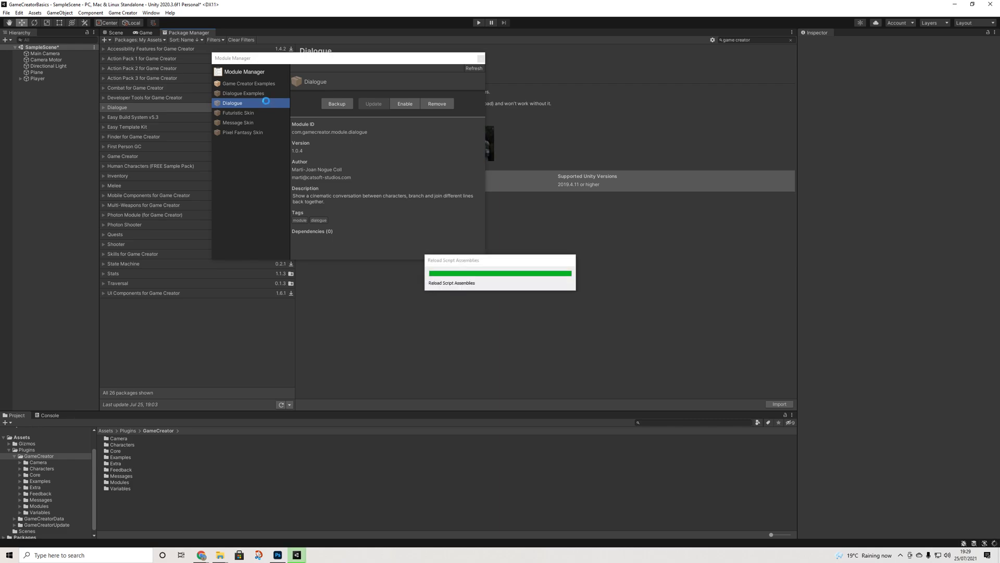
# - Enable the Dialogue Examples module, importing all its files and keeping the installer
pyautogui.click(243, 94)
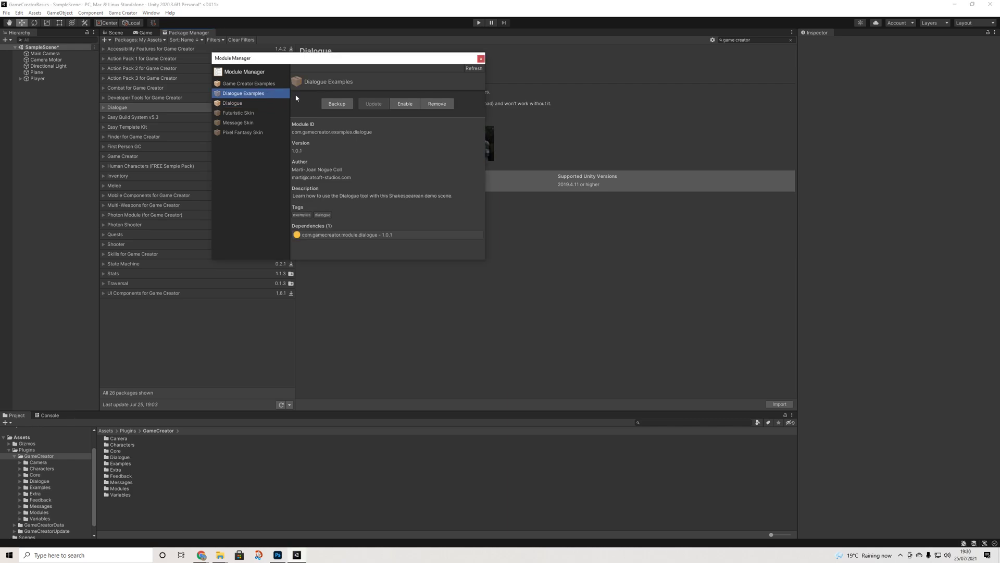
pyautogui.click(405, 104)
pyautogui.click(670, 325)
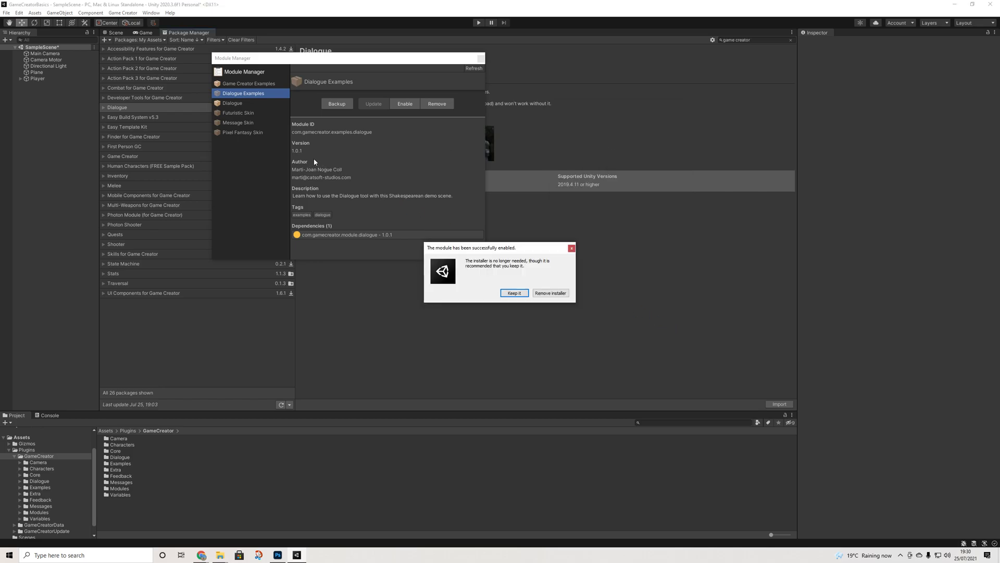
pyautogui.click(515, 293)
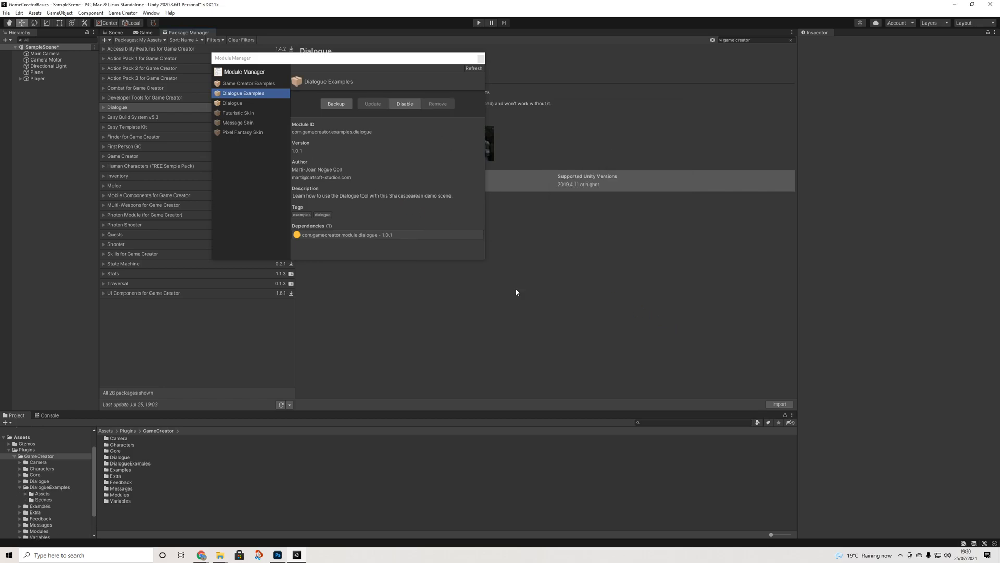
# - Enable the Futuristic Skin module with all its files and keep its installer
pyautogui.click(233, 113)
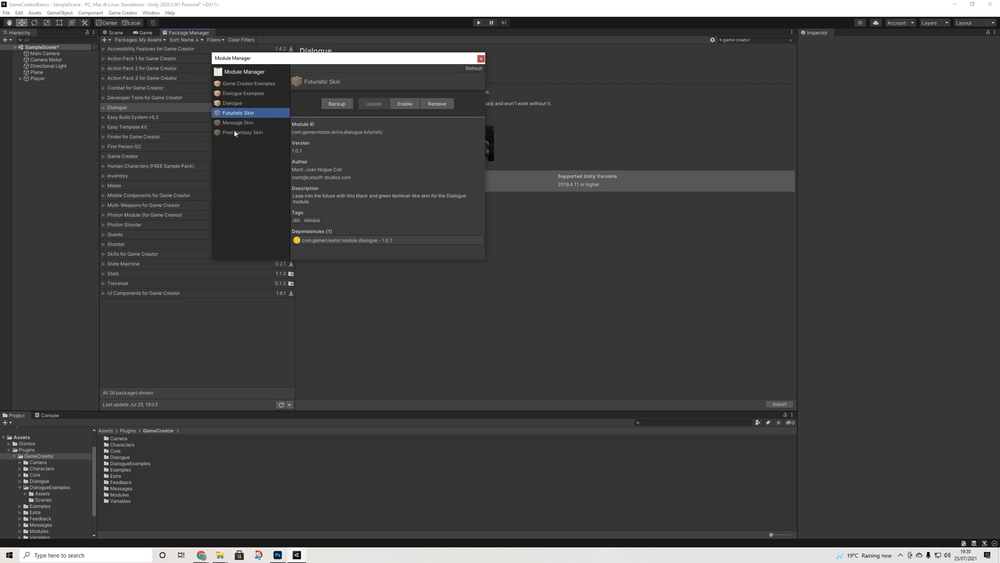
pyautogui.click(405, 104)
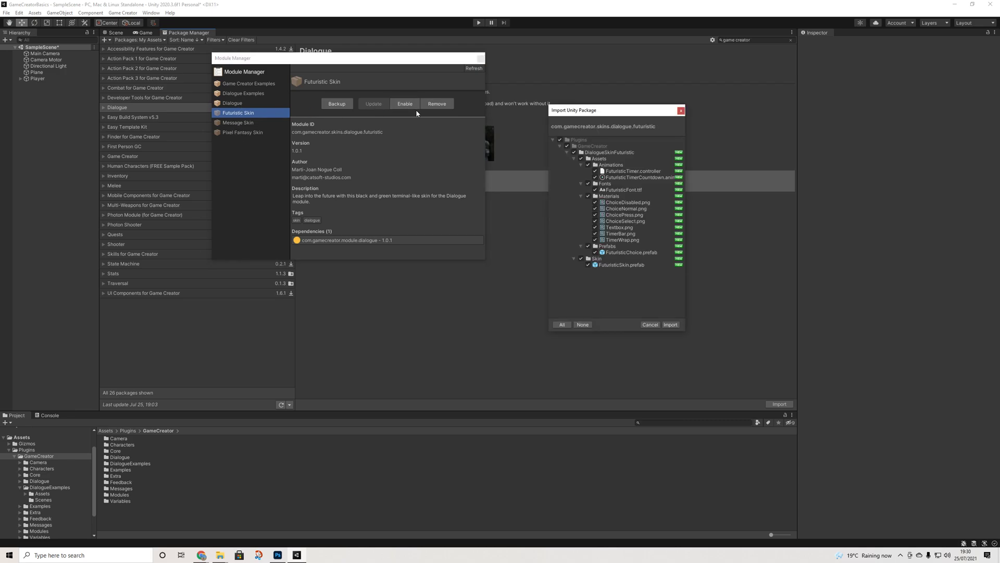
pyautogui.click(678, 325)
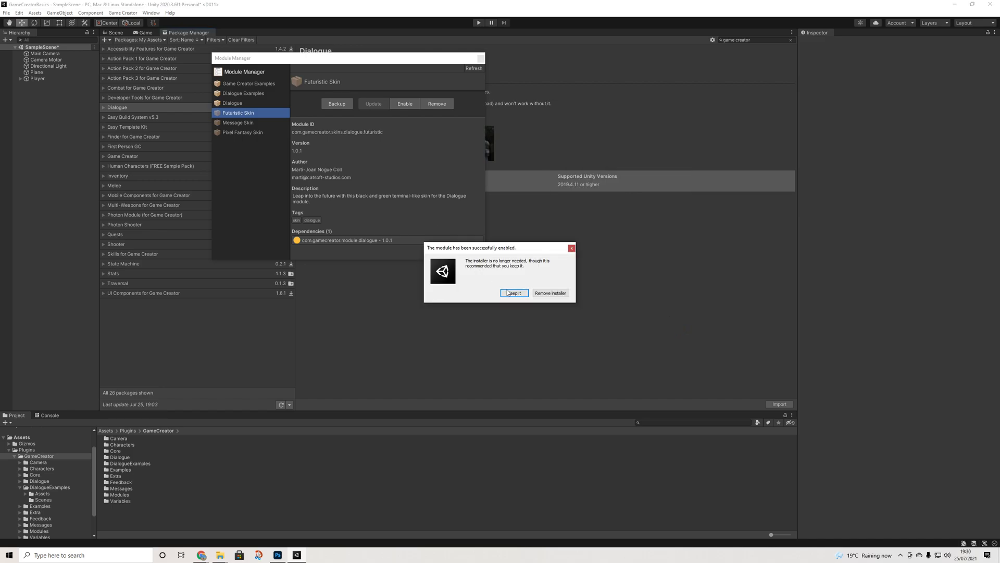
pyautogui.click(509, 293)
# - Enable the Message Skin module with all its files and keep its installer
pyautogui.click(253, 123)
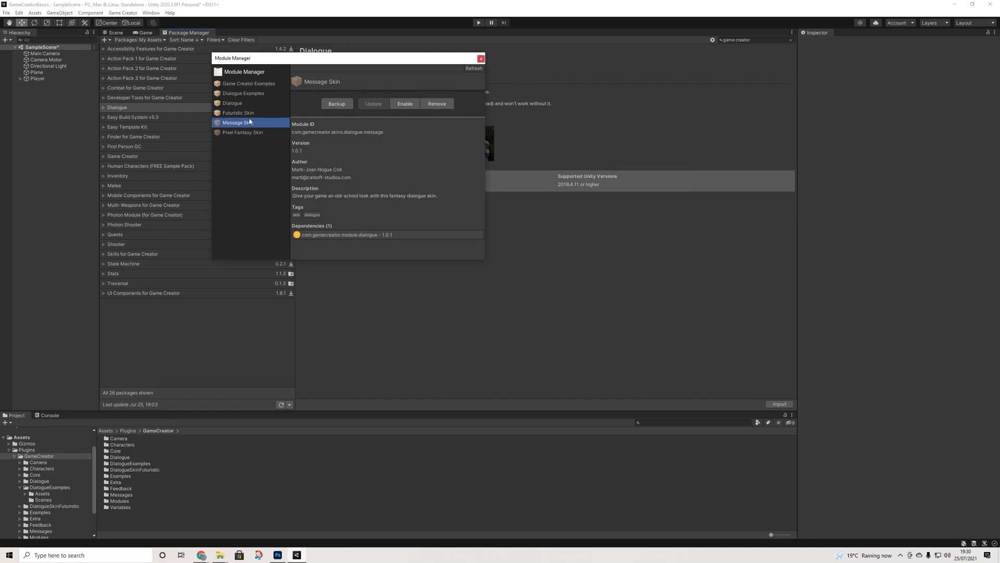
pyautogui.click(412, 104)
pyautogui.click(670, 325)
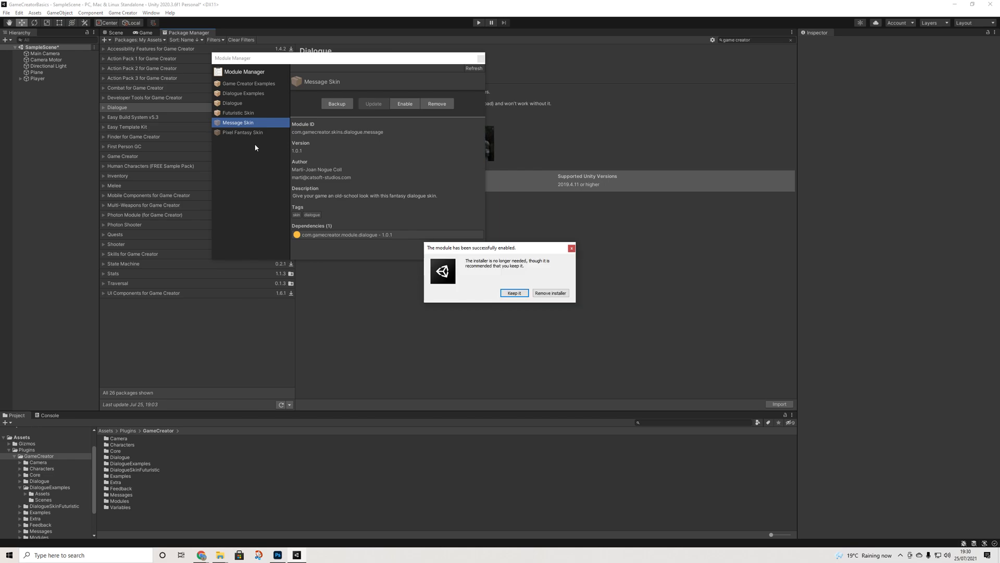
pyautogui.press('Return')
# - Enable the Pixel Fantasy Skin module, keep its installer, and close the Module Manager
pyautogui.click(281, 133)
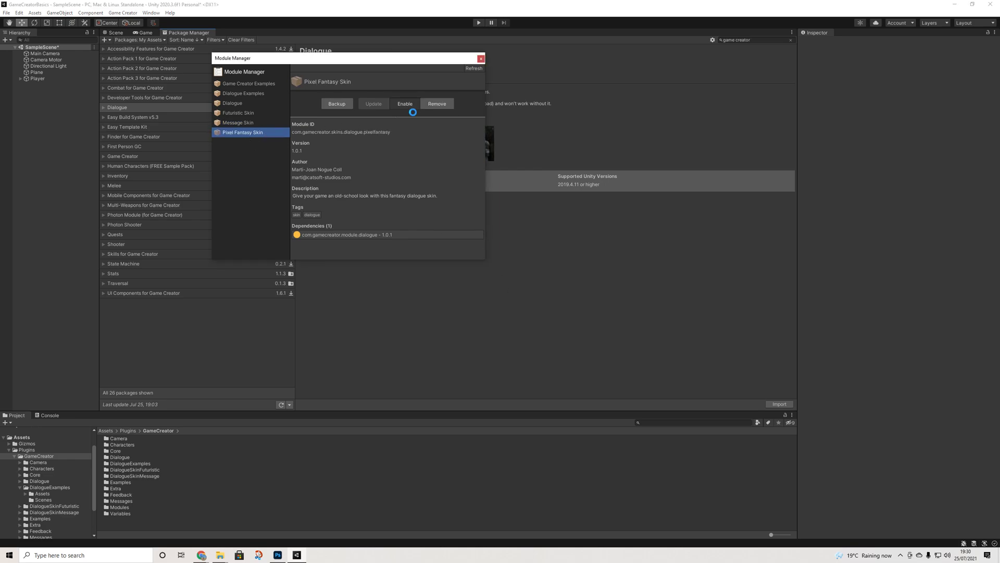
pyautogui.click(671, 325)
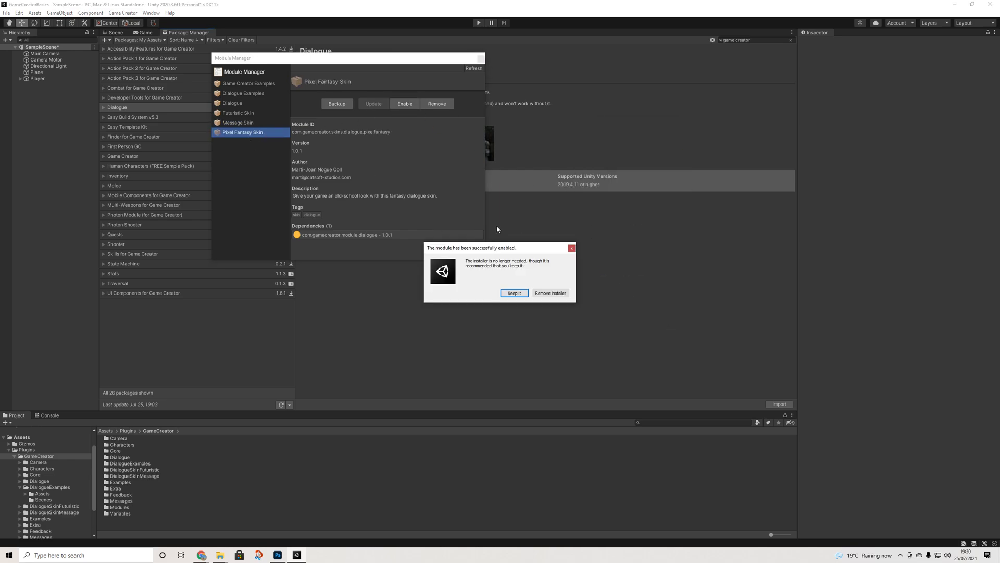
pyautogui.press('Return')
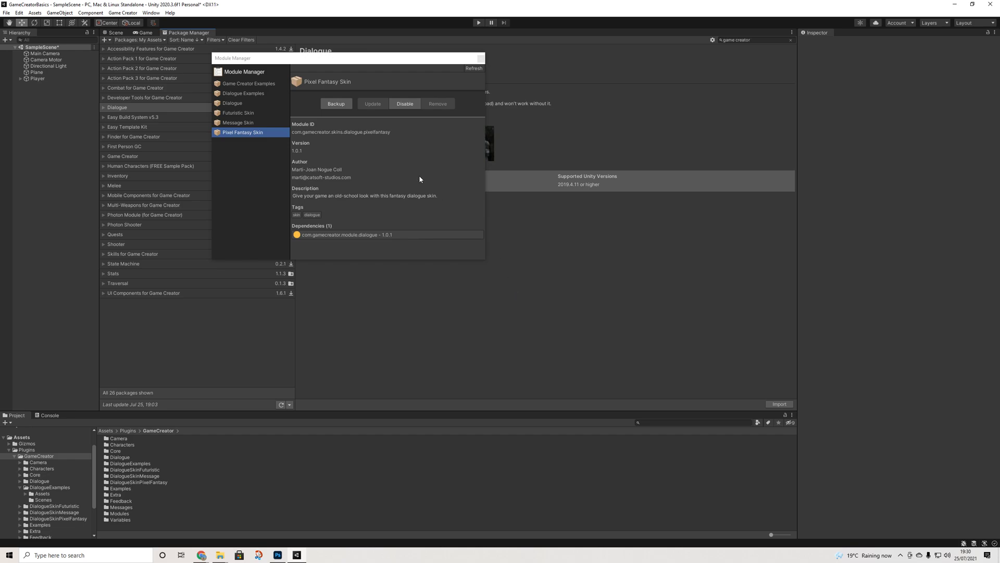
pyautogui.click(481, 57)
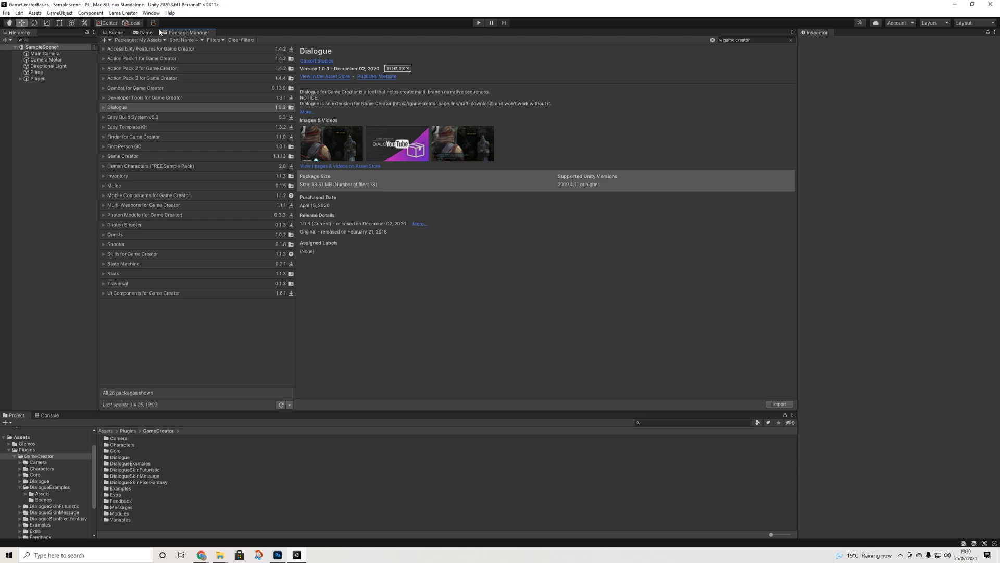
# - Open the DialogueExample scene from the DialogueExamples Scenes folder, saving the changes to SampleScene
pyautogui.click(118, 33)
pyautogui.doubleClick(142, 464)
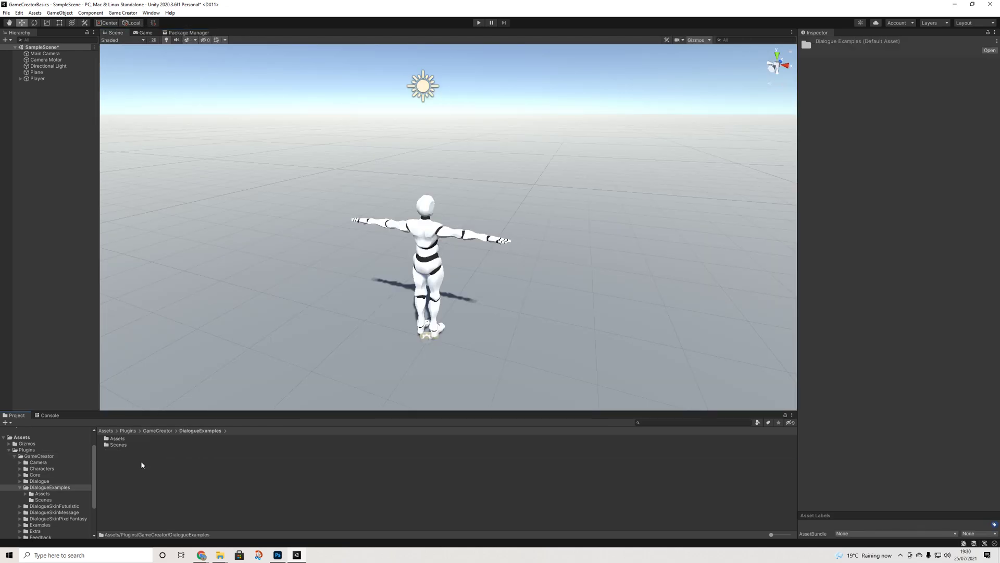
pyautogui.doubleClick(118, 444)
pyautogui.doubleClick(120, 440)
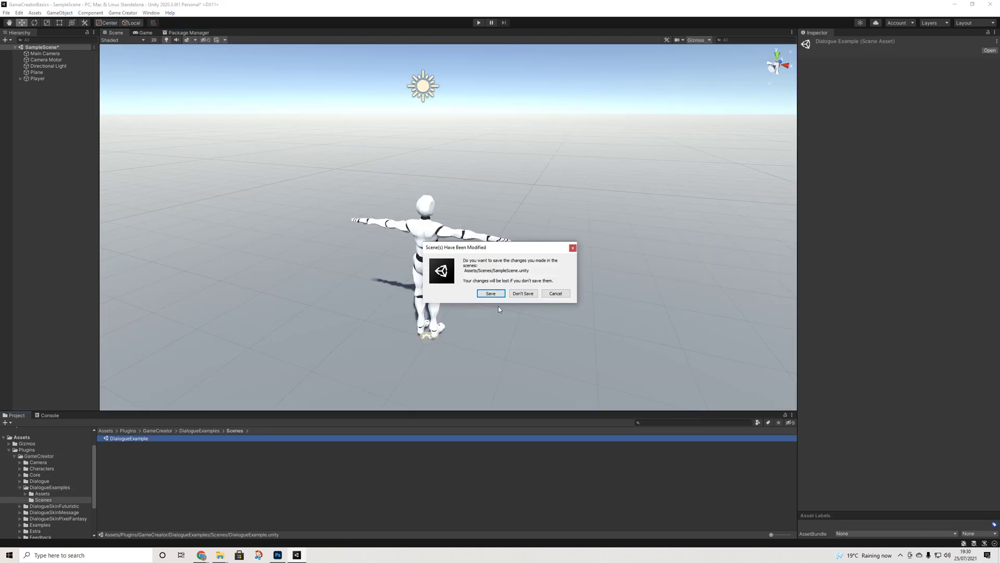
pyautogui.click(490, 293)
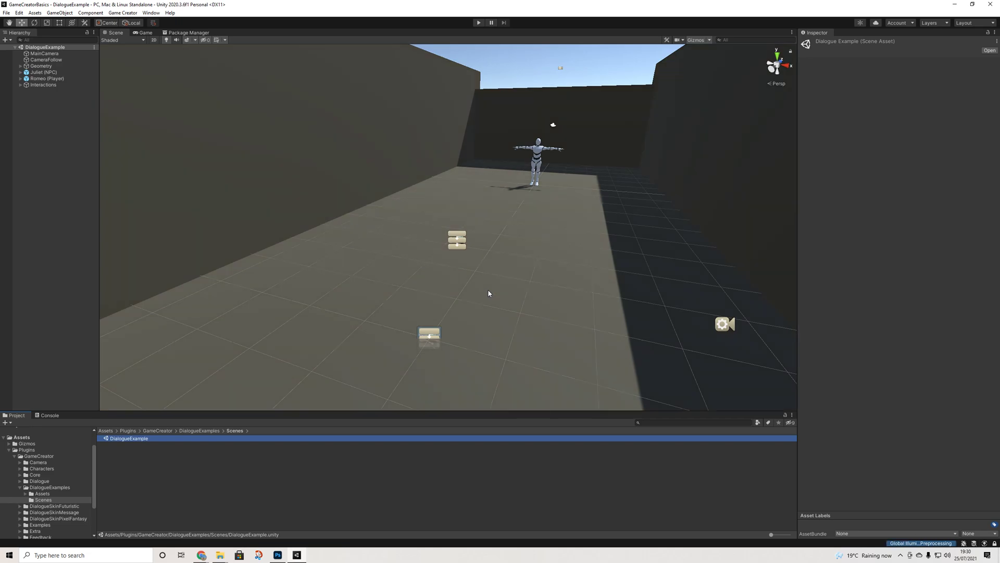
# - Run the DialogueExample scene and walk the player forward to start the conversation with Juliet
pyautogui.scroll(-3, 489, 293)
pyautogui.moveTo(488, 292); pyautogui.dragTo(406, 209, button='right')
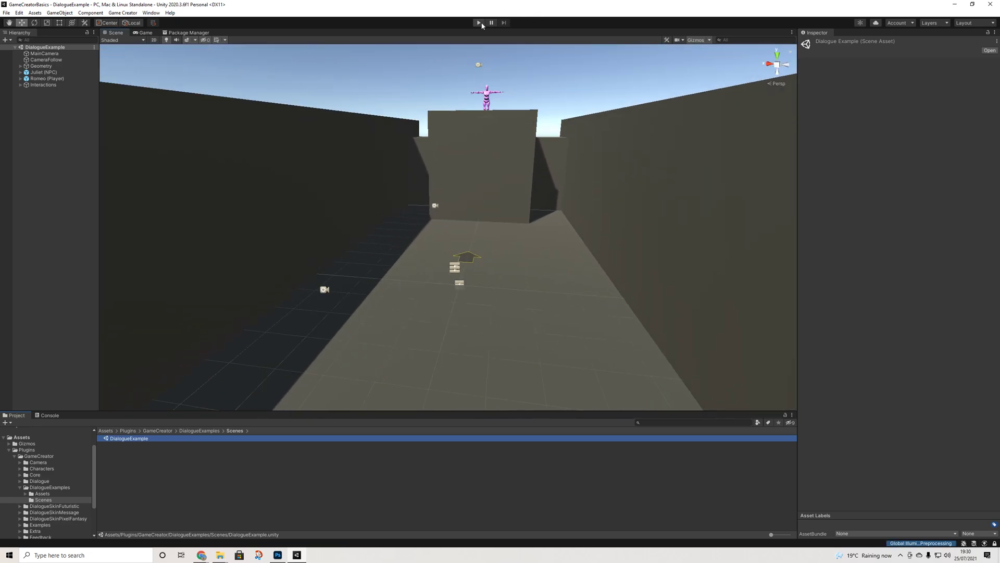
pyautogui.click(479, 23)
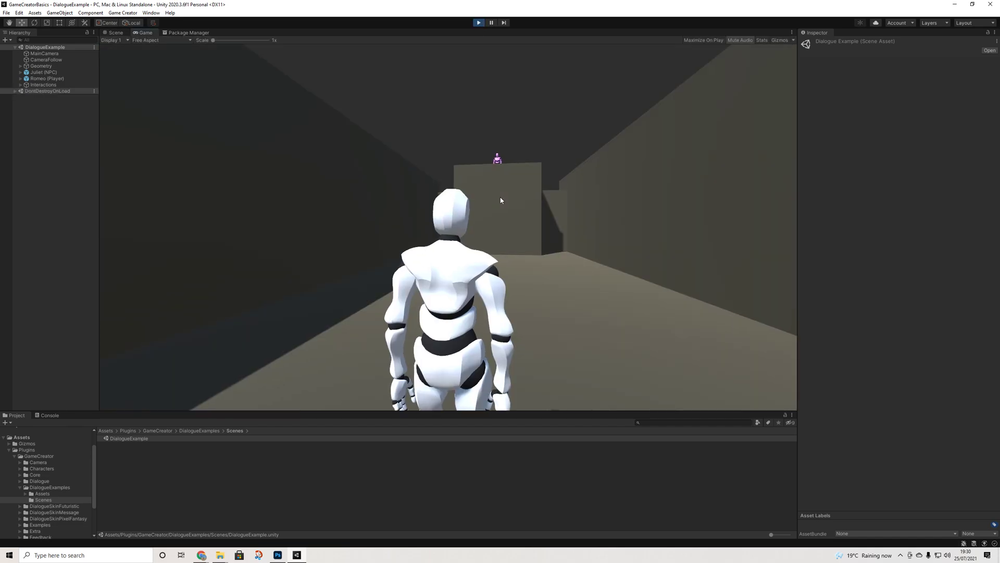
pyautogui.press('w')
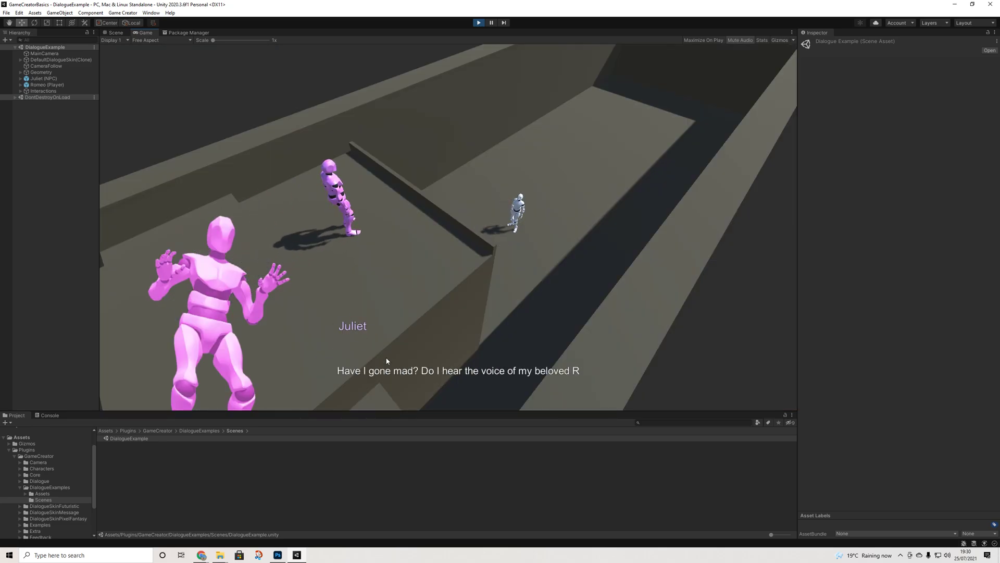
# - Play through the dialogue, choosing the reply "I ran as fast as I could from him!", and stop play mode
pyautogui.click(453, 319)
pyautogui.click(454, 319)
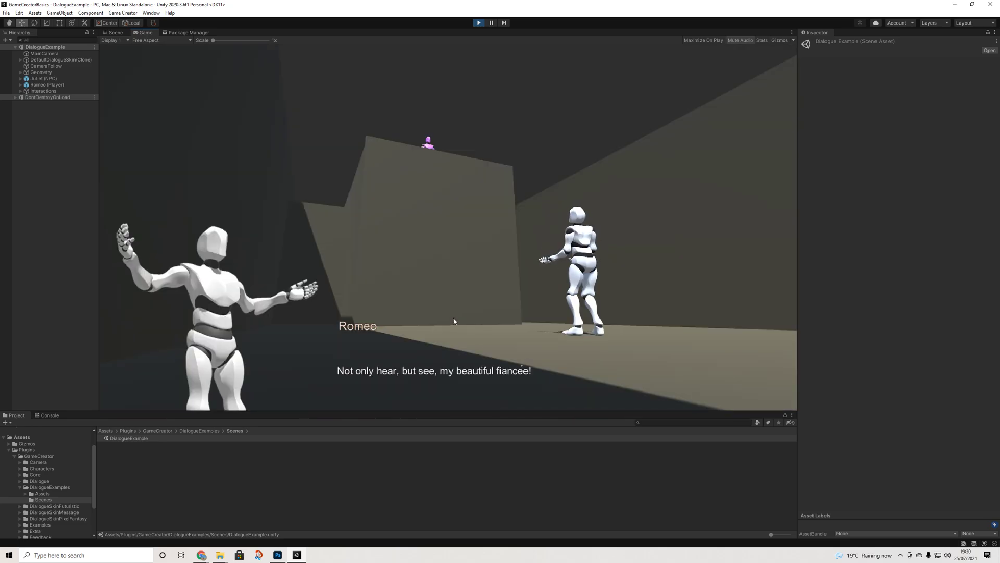
pyautogui.click(453, 319)
pyautogui.click(454, 319)
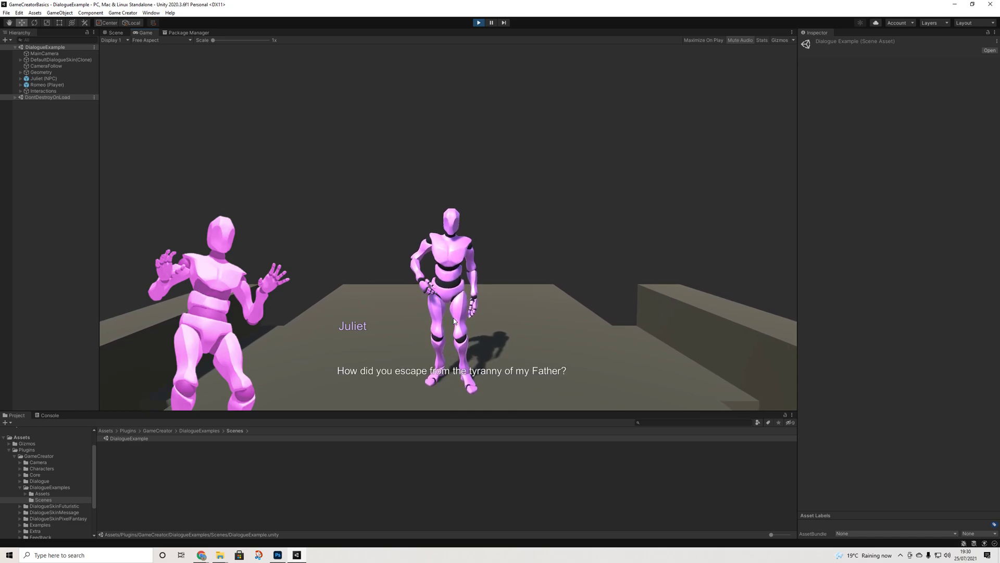
pyautogui.click(453, 319)
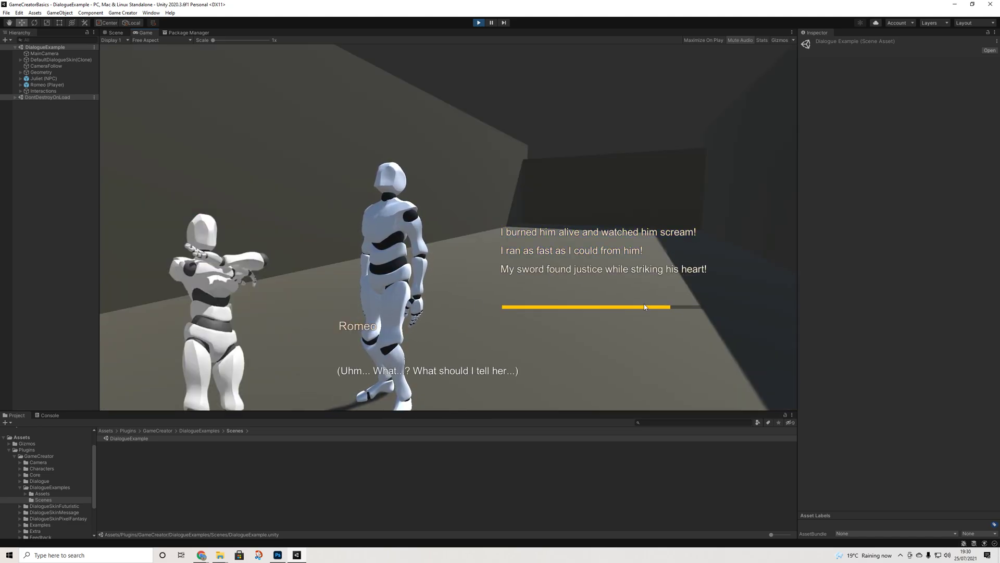
pyautogui.click(533, 252)
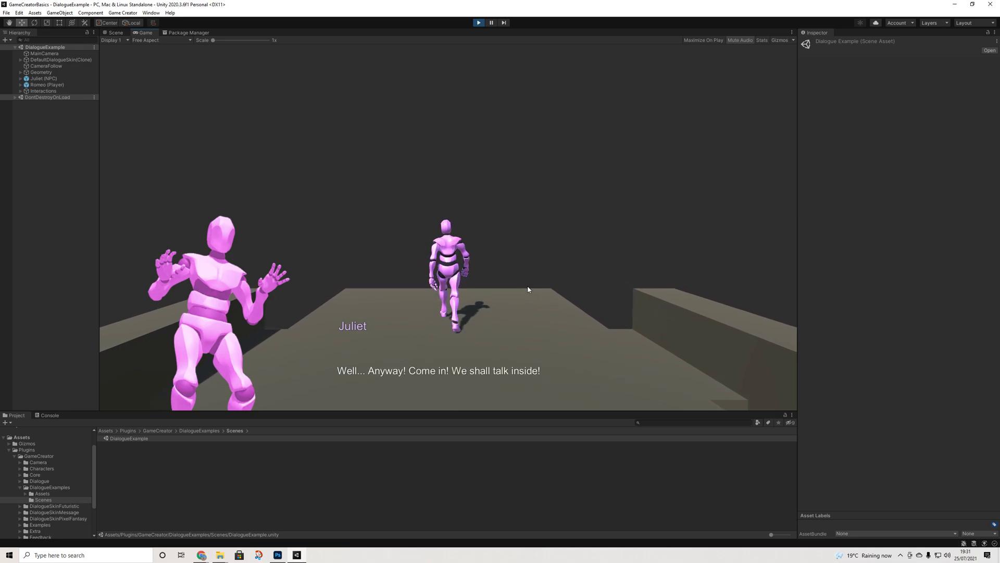
pyautogui.press('s')
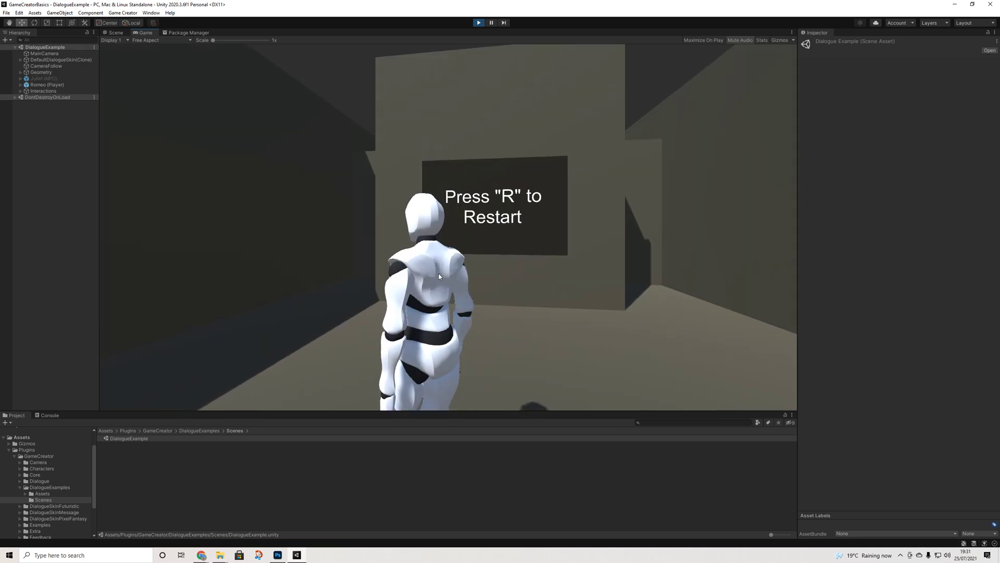
pyautogui.click(479, 23)
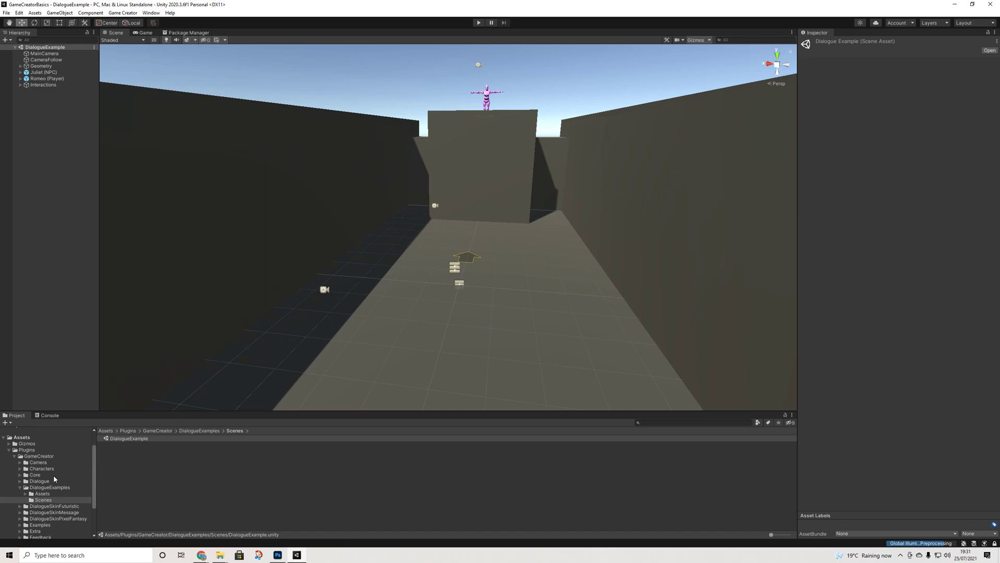
# - Reopen SampleScene from the project's main Scenes folder
pyautogui.scroll(-3, 53, 474)
pyautogui.click(26, 527)
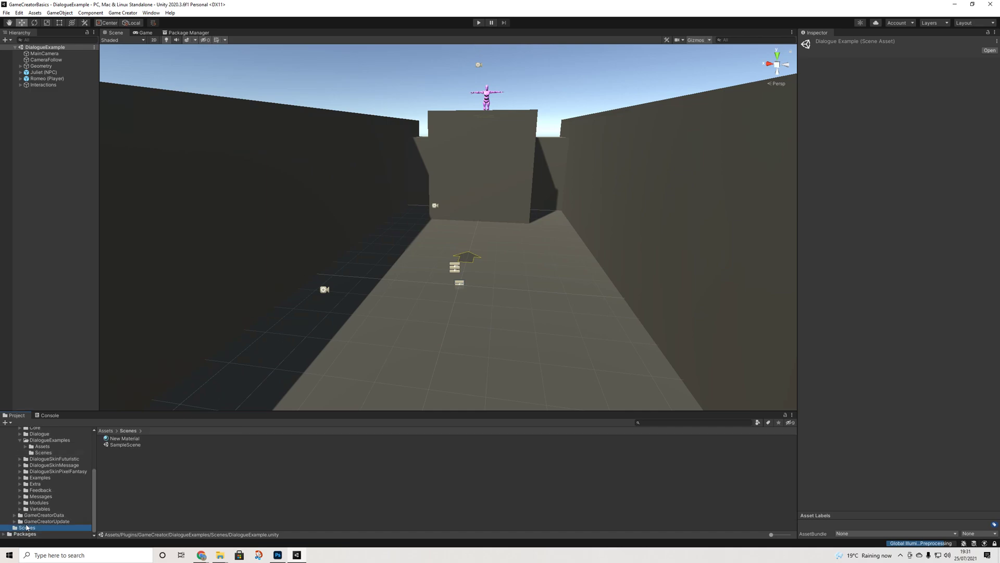
pyautogui.doubleClick(128, 445)
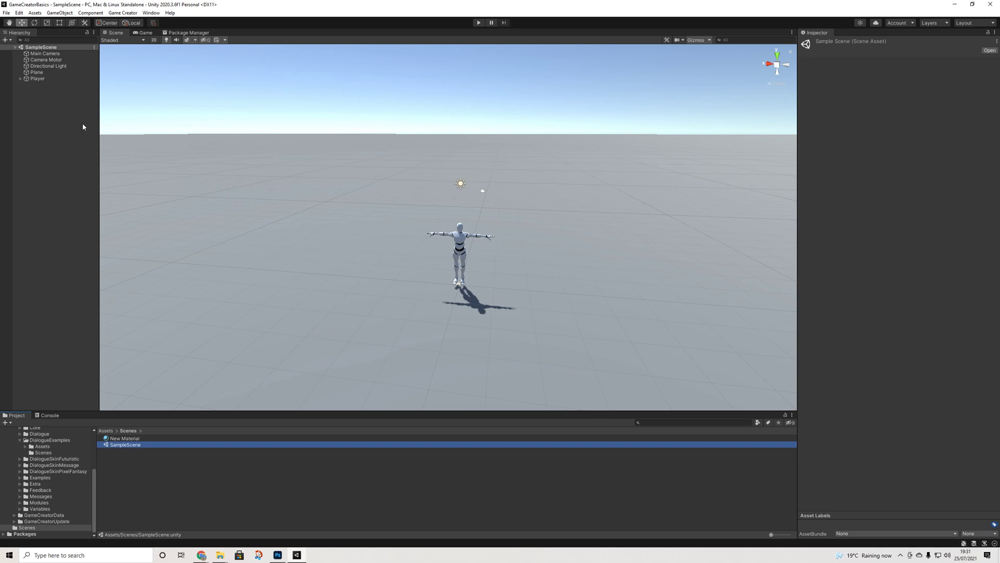
# - Add a Game Creator Dialogue object to SampleScene
pyautogui.keyDown('alt'); pyautogui.moveTo(396, 209); pyautogui.dragTo(389, 181); pyautogui.keyUp('alt')
pyautogui.rightClick(47, 106)
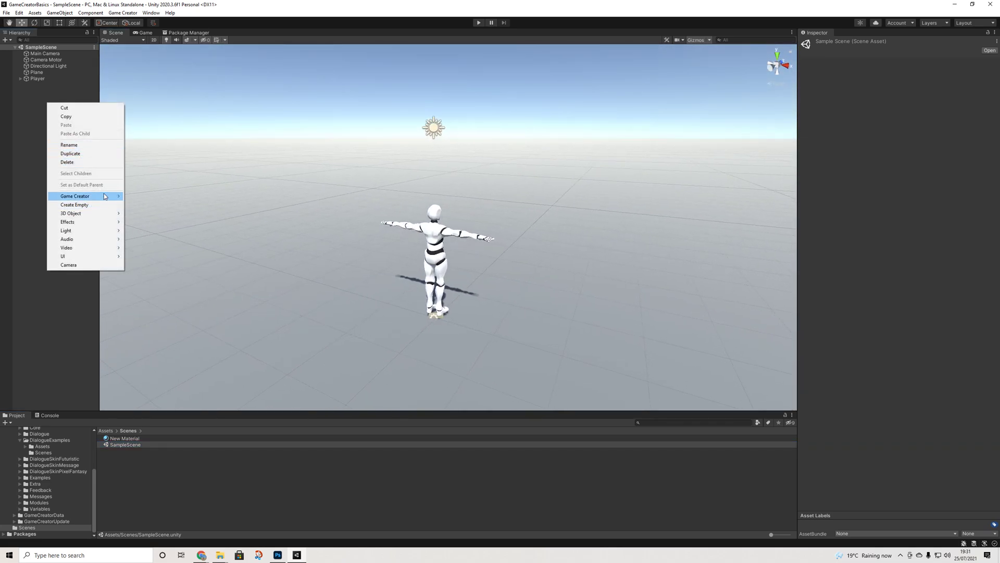
pyautogui.moveTo(106, 196)
pyautogui.moveTo(163, 208)
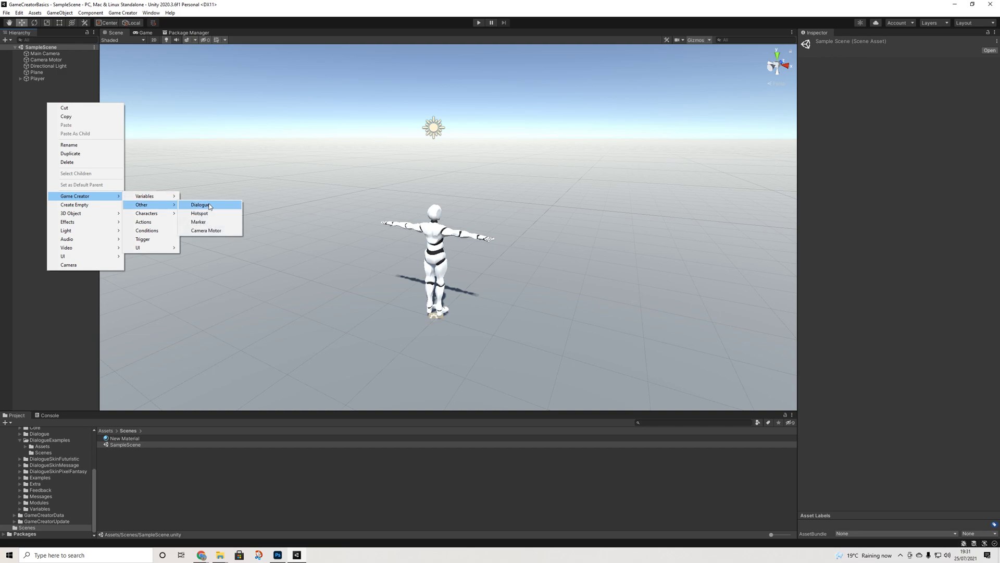
pyautogui.click(204, 205)
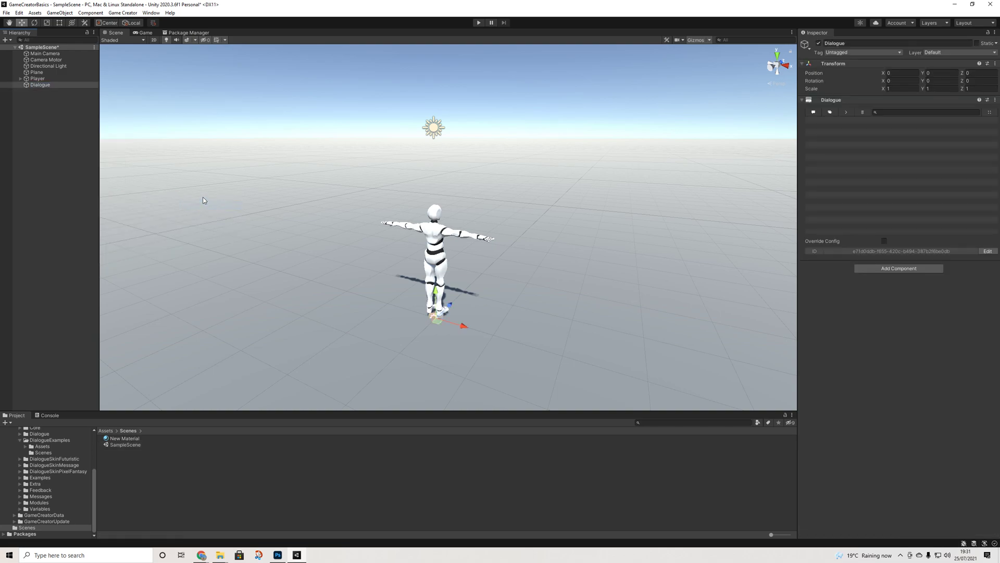
# - Add a message to the Dialogue reading "Hello how are you?" and set its Post Process to Title Case
pyautogui.click(813, 112)
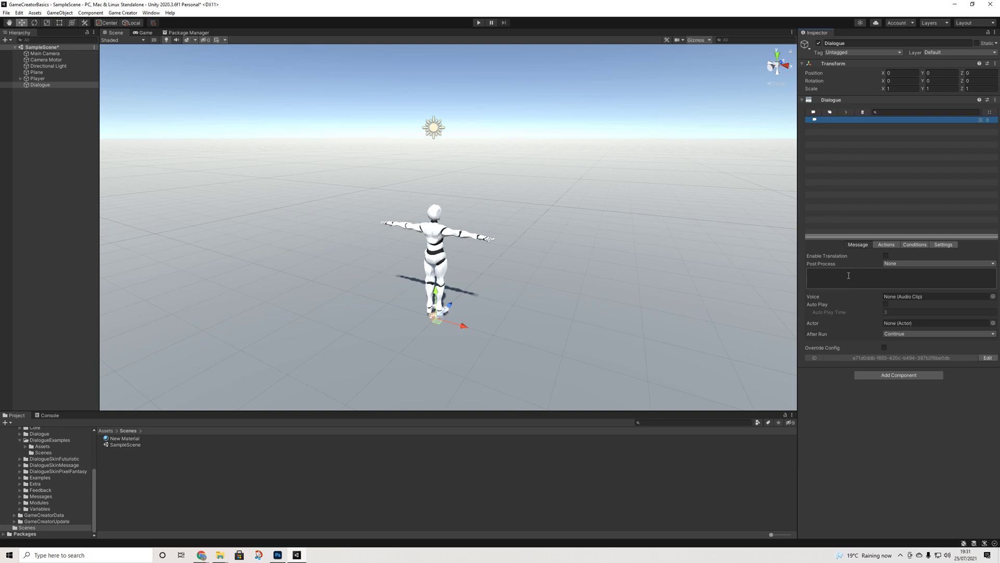
pyautogui.write('Hello how are  you?')
pyautogui.click(896, 265)
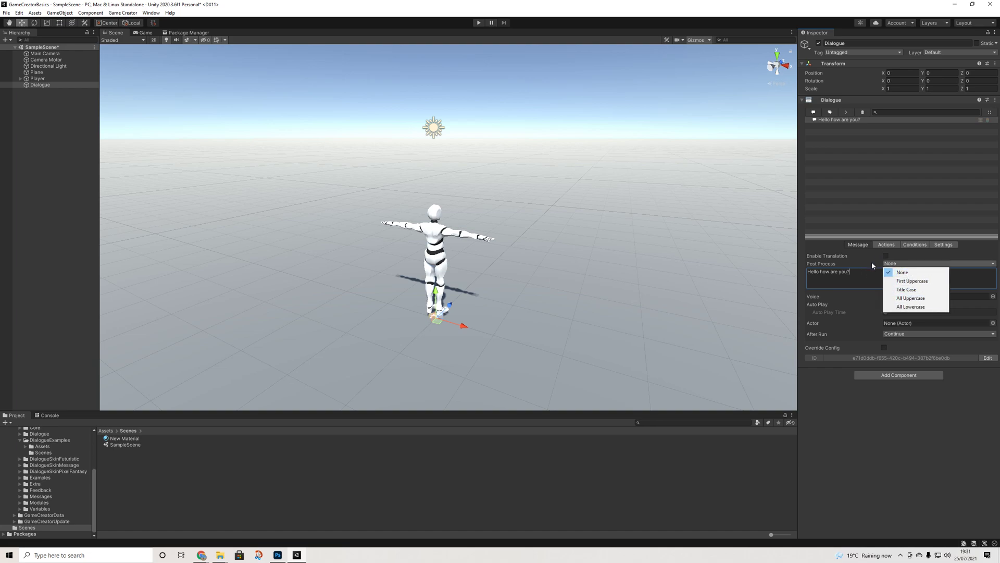
pyautogui.click(905, 291)
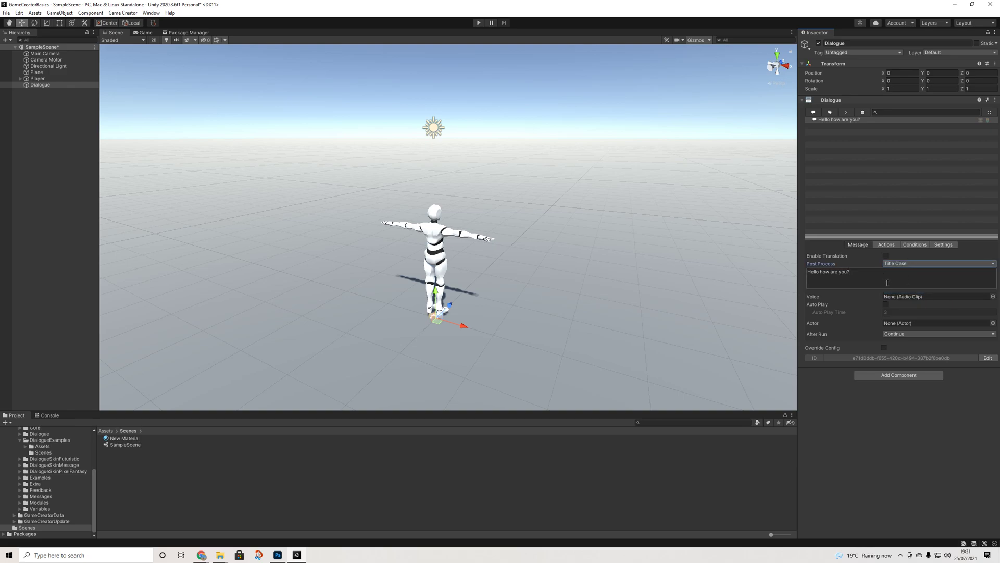
pyautogui.click(887, 285)
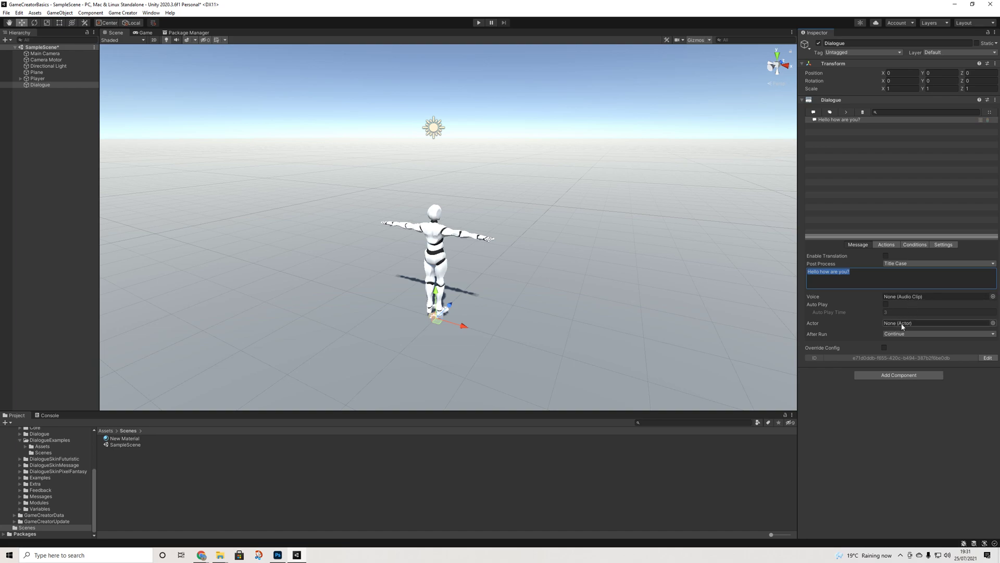
# - Examine the message's available actors and After Run options, plus its actions, conditions and override settings
pyautogui.click(993, 323)
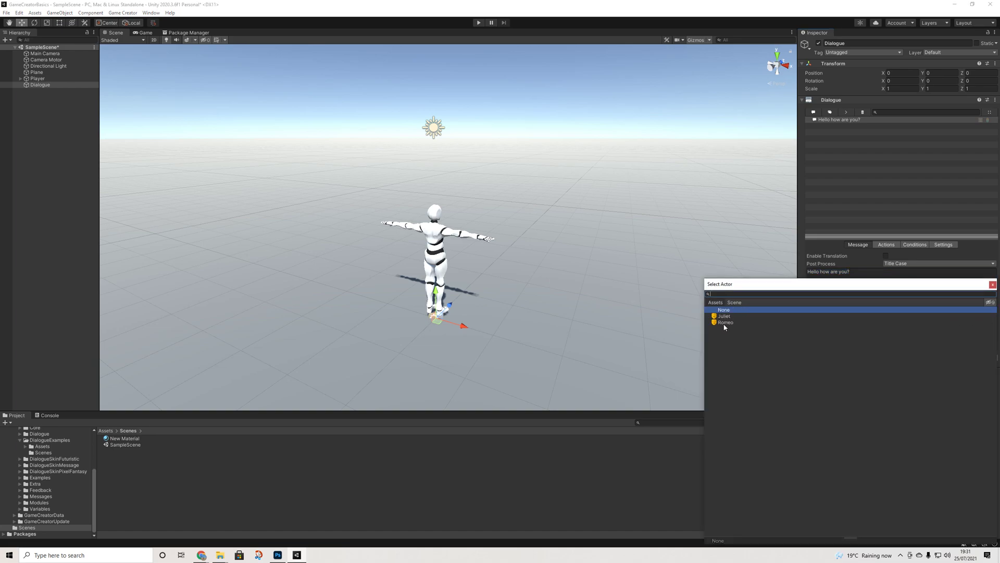
pyautogui.click(992, 286)
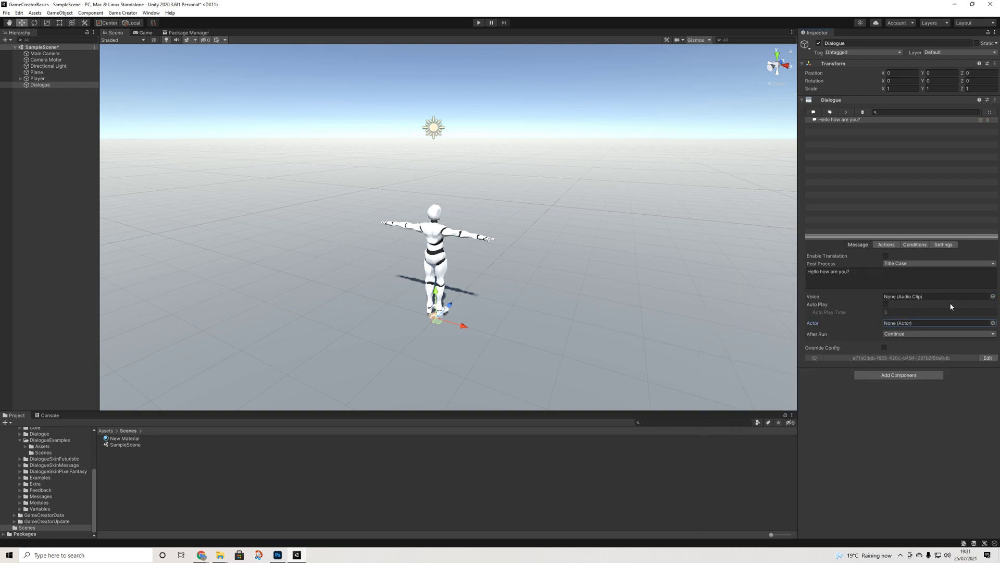
pyautogui.click(894, 335)
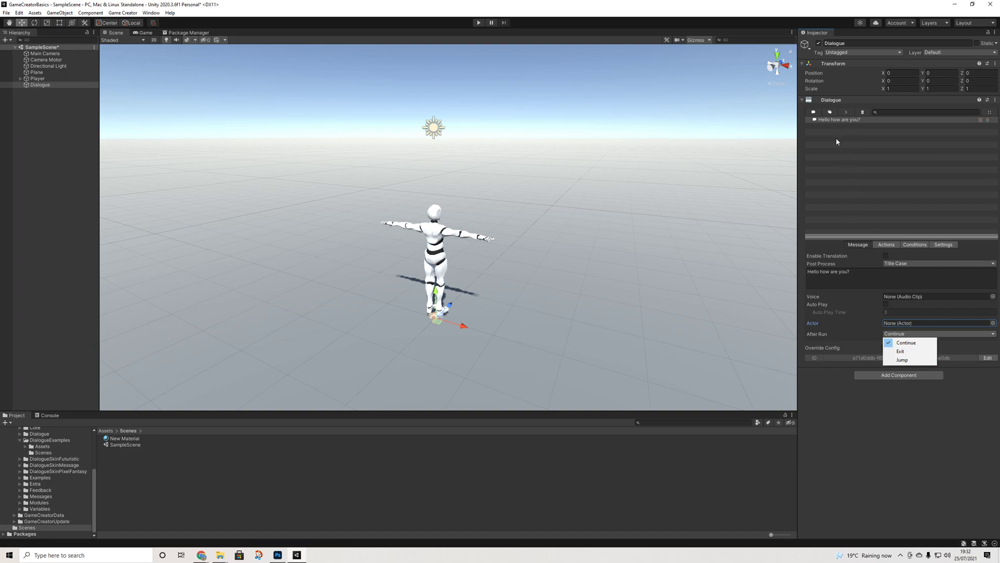
pyautogui.click(836, 166)
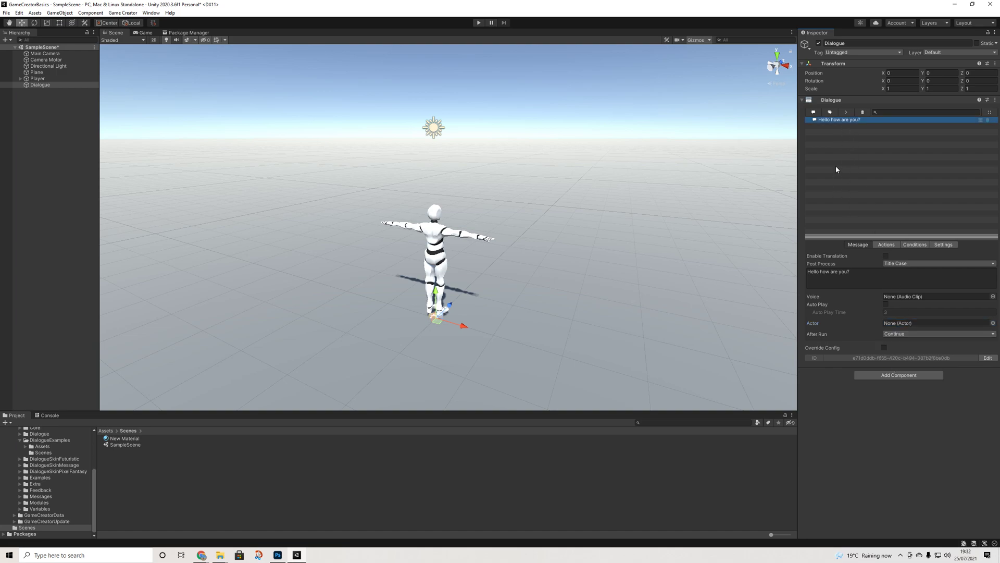
pyautogui.click(891, 246)
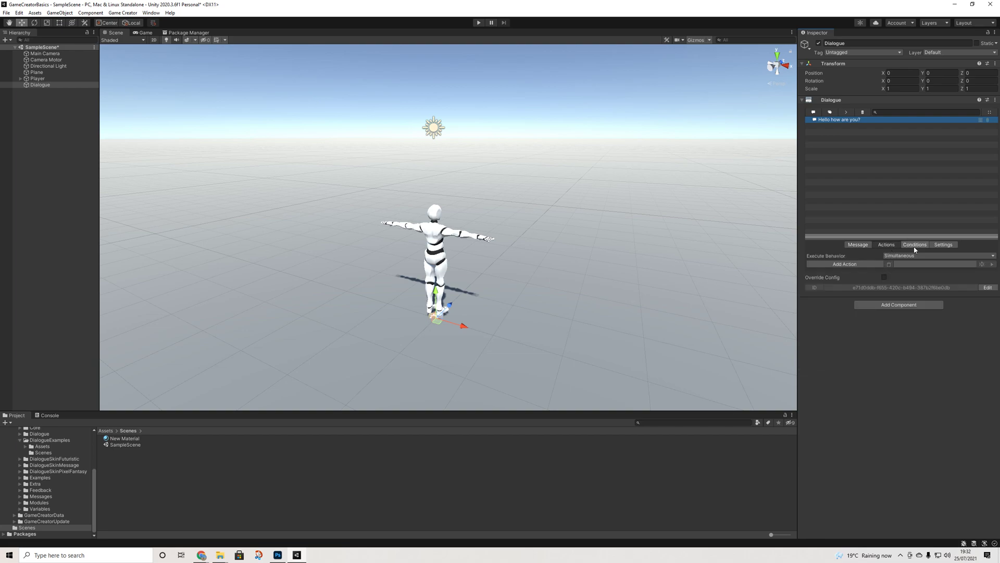
pyautogui.click(915, 246)
pyautogui.click(945, 245)
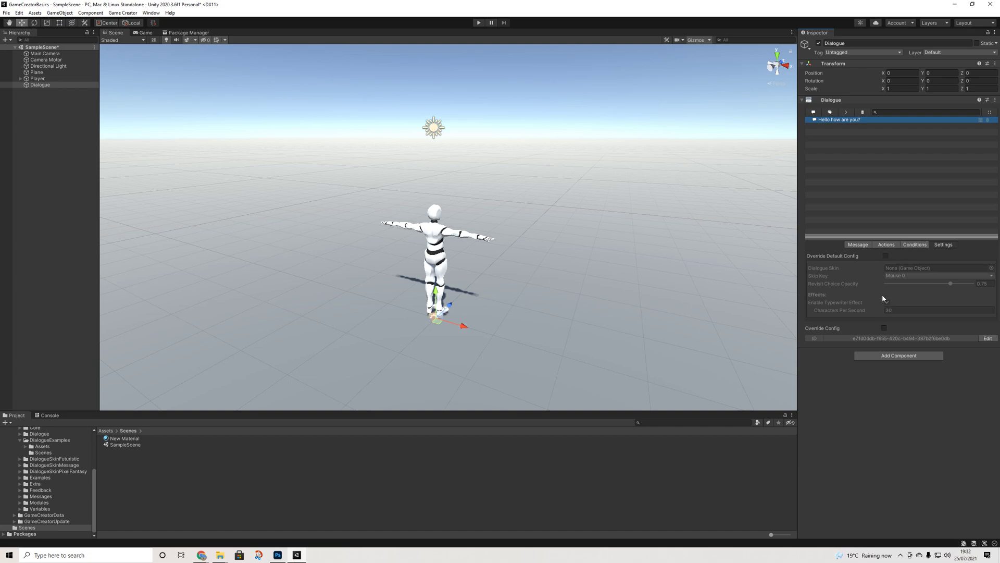
# - Review the Dialogue defaults in the Game Creator preferences, including the Skip Key choices, and return to the message's text settings
pyautogui.click(123, 12)
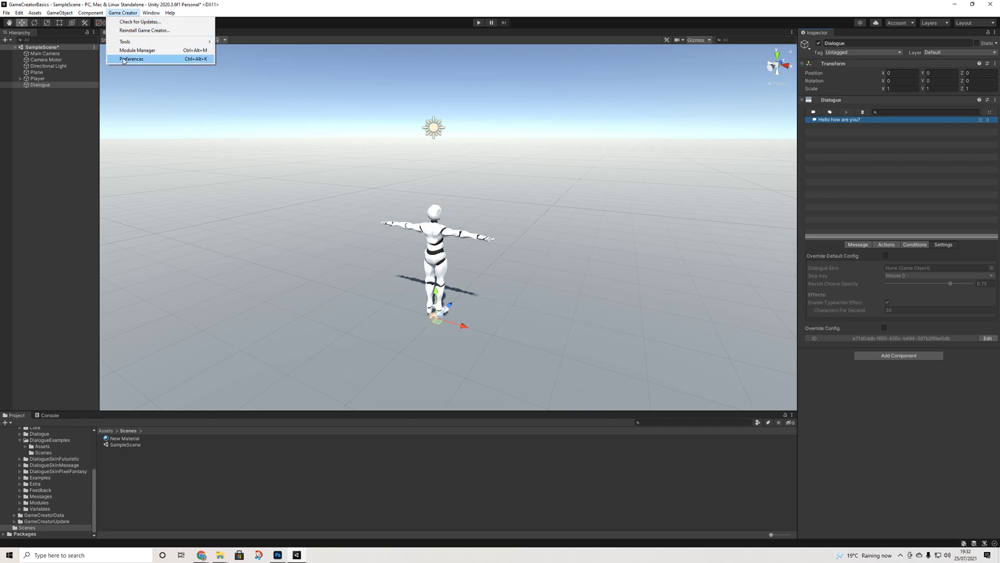
pyautogui.click(133, 57)
pyautogui.click(234, 145)
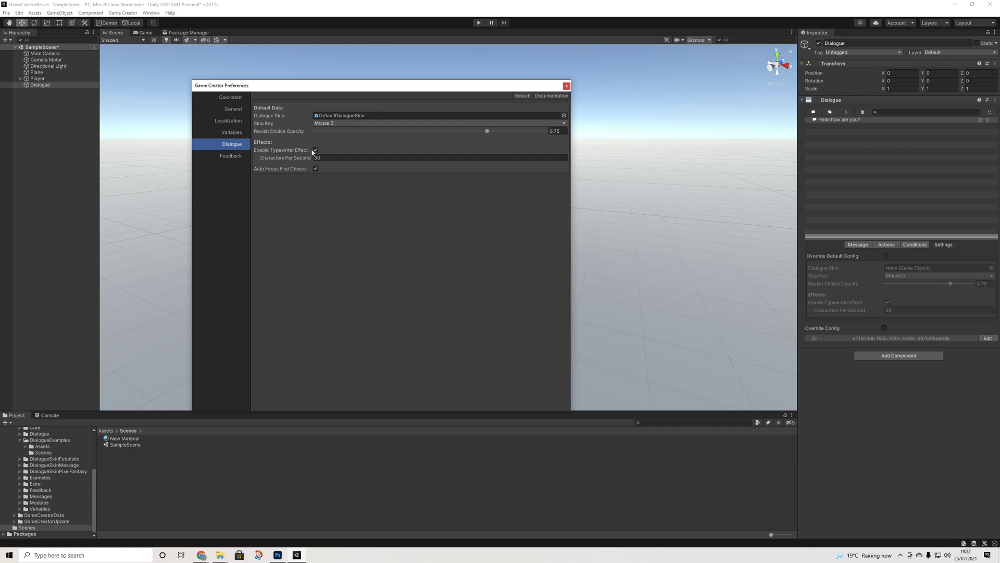
pyautogui.click(316, 158)
pyautogui.click(329, 124)
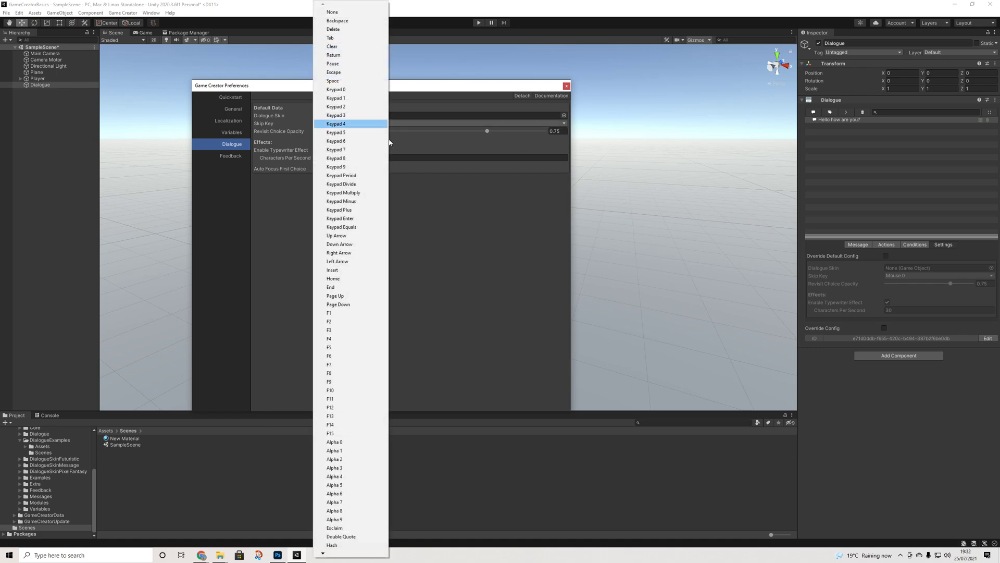
pyautogui.click(389, 143)
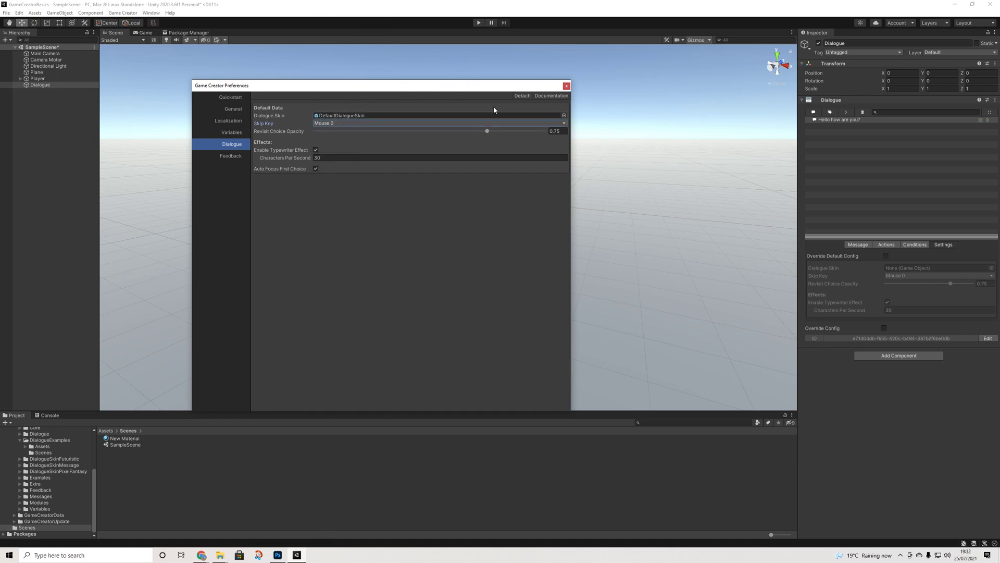
pyautogui.click(567, 86)
pyautogui.click(839, 119)
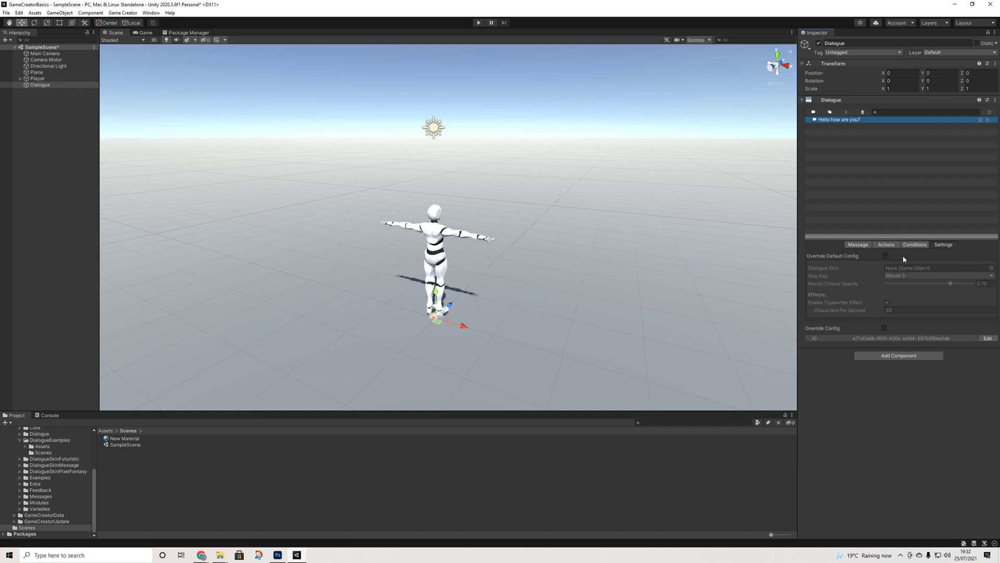
pyautogui.click(858, 244)
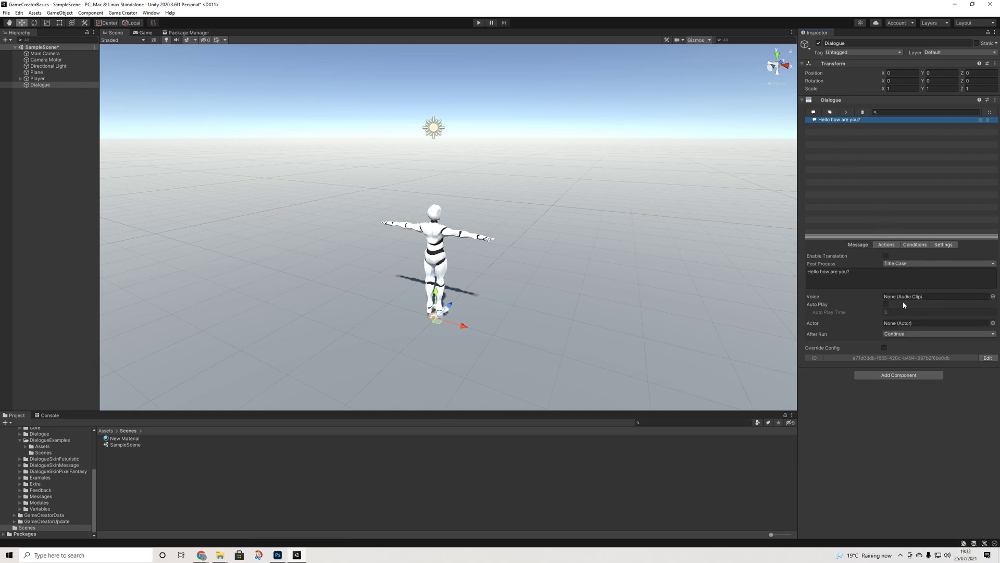
# - Create a Game Creator dialogue actor named Player in the project's Scenes folder
pyautogui.rightClick(116, 458)
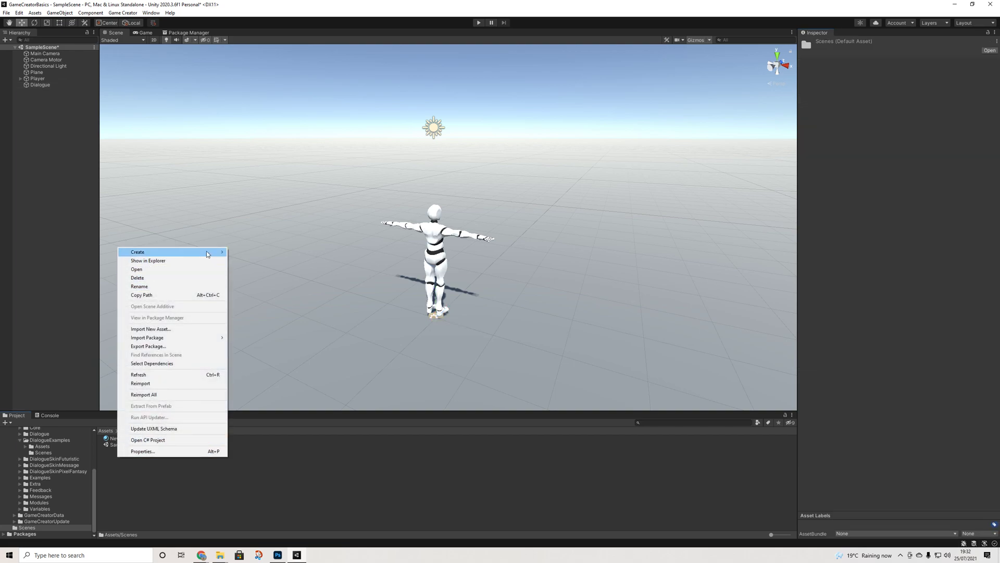
pyautogui.moveTo(206, 253)
pyautogui.moveTo(296, 251)
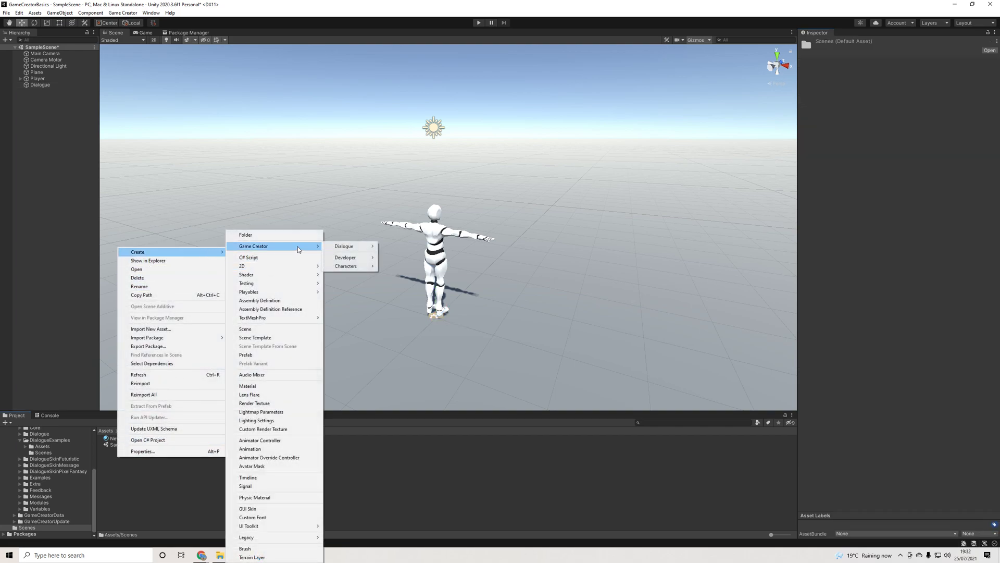
pyautogui.moveTo(348, 245)
pyautogui.click(404, 246)
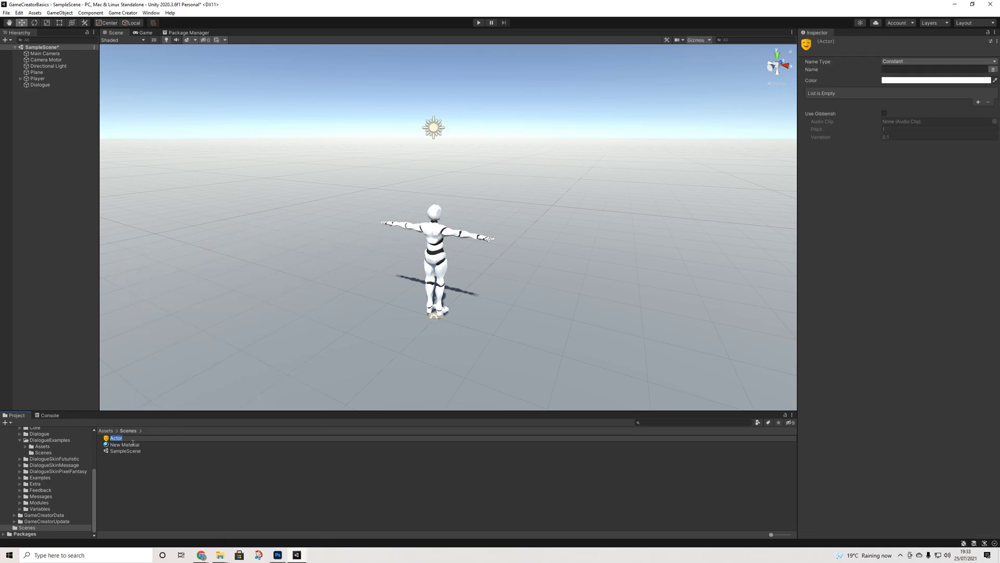
pyautogui.write('M')
pyautogui.press('BackSpace')
pyautogui.write('Player')
pyautogui.press('Return')
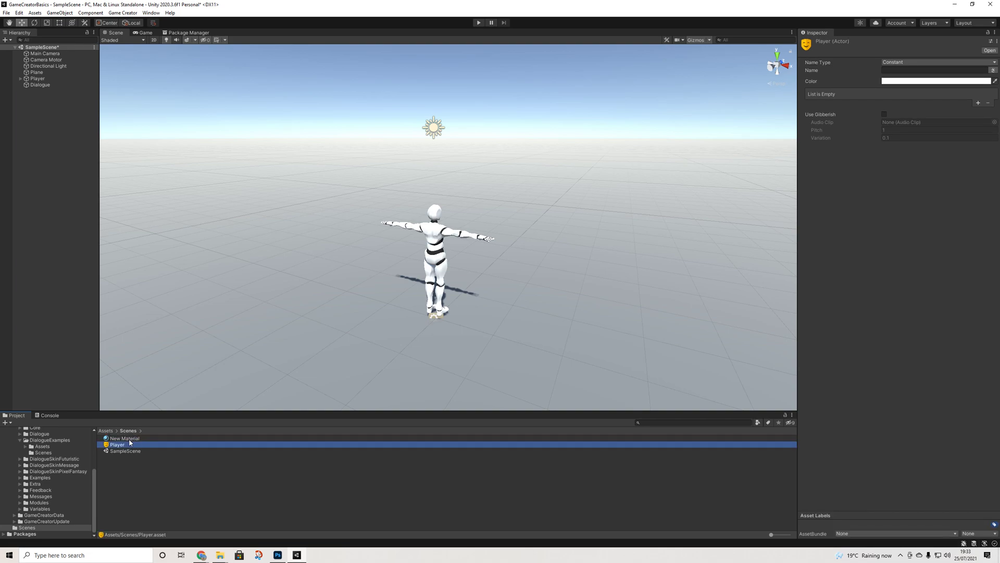
# - Create a second dialogue actor named NPC in the Scenes folder
pyautogui.rightClick(126, 459)
pyautogui.moveTo(228, 258)
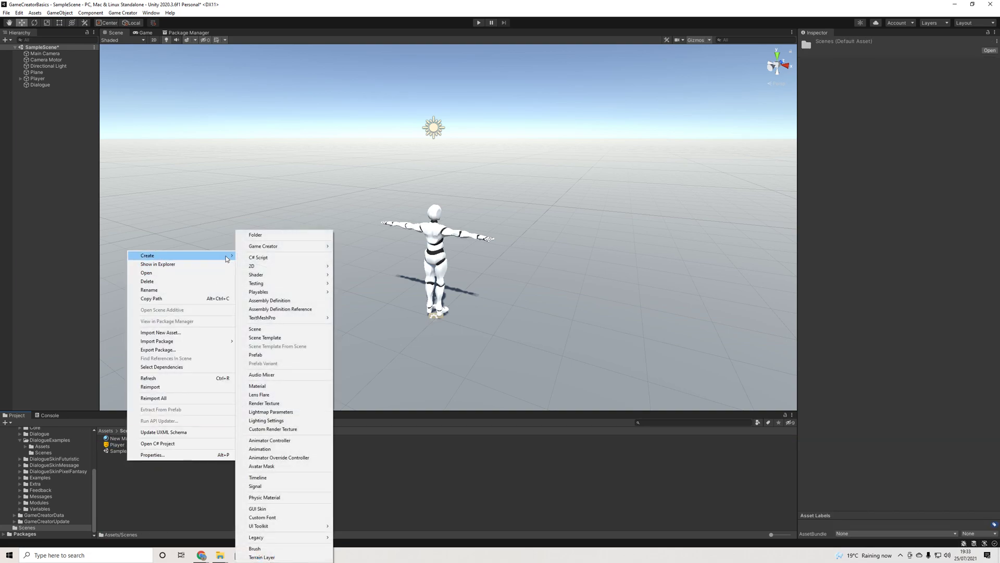
pyautogui.moveTo(281, 246)
pyautogui.moveTo(367, 267)
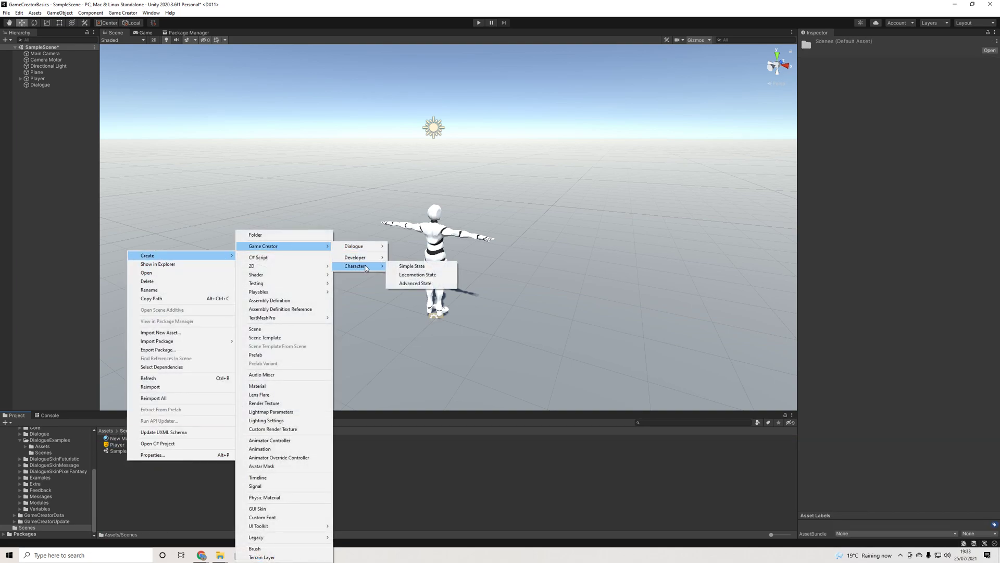
pyautogui.moveTo(367, 247)
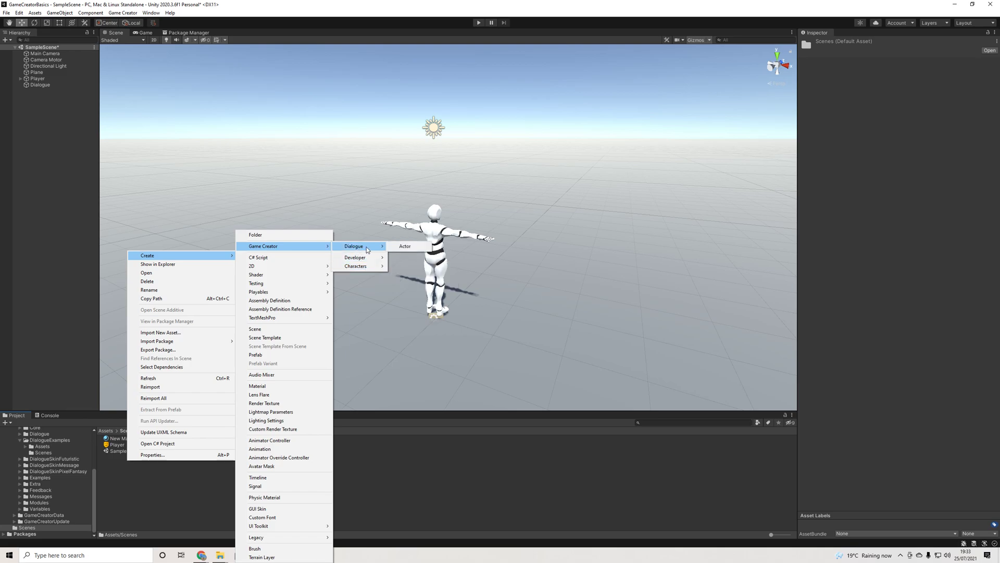
pyautogui.click(402, 249)
pyautogui.write('NPC')
pyautogui.press('Return')
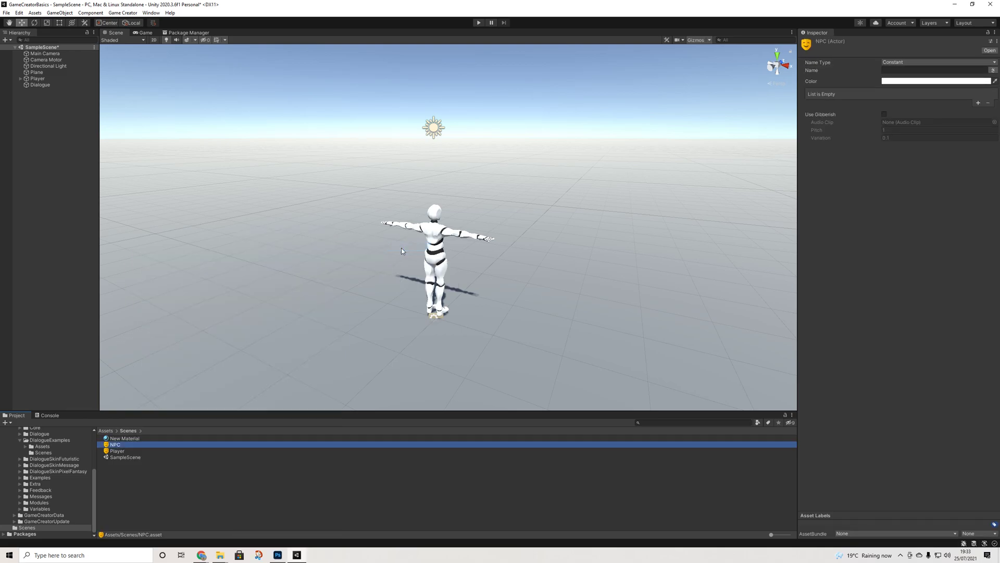
# - Try the Variable name type on the Player actor, restore Constant, and set its display name to Player
pyautogui.click(112, 451)
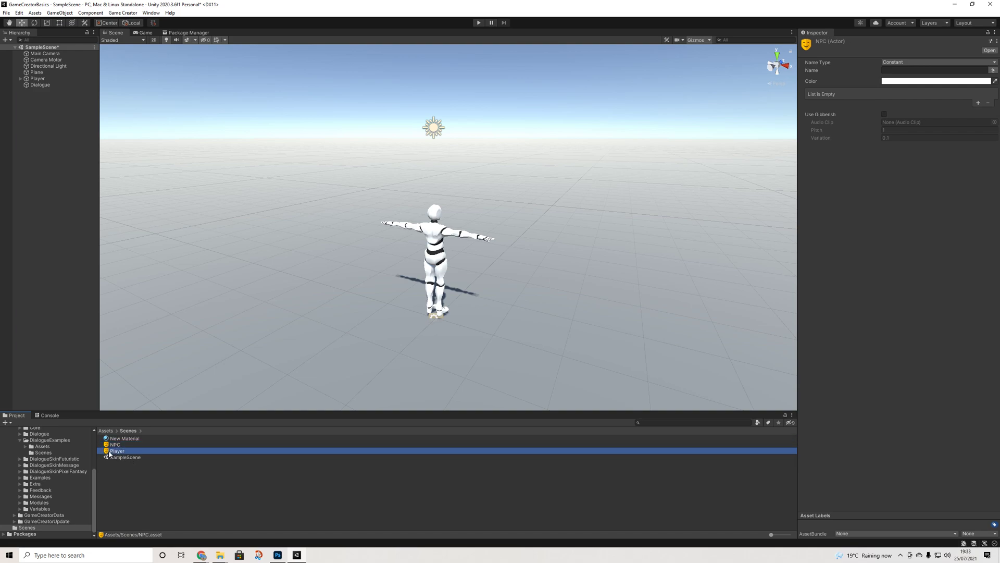
pyautogui.click(894, 62)
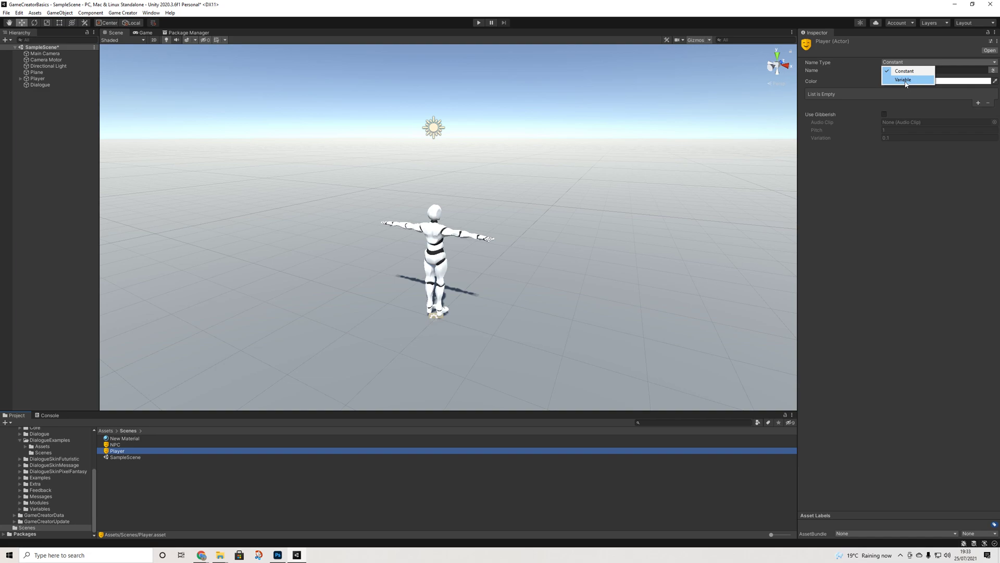
pyautogui.click(905, 80)
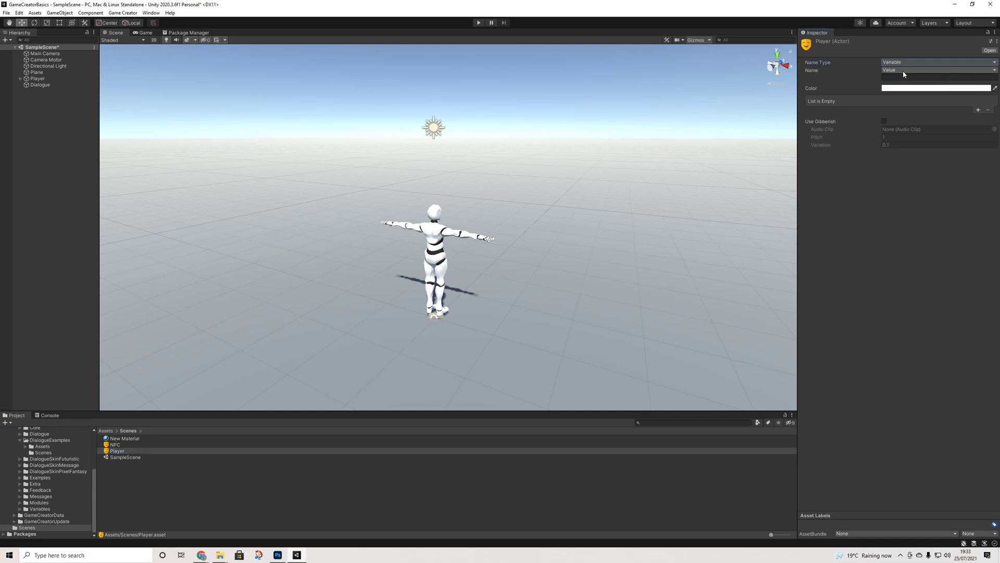
pyautogui.click(900, 64)
pyautogui.click(896, 70)
pyautogui.click(897, 71)
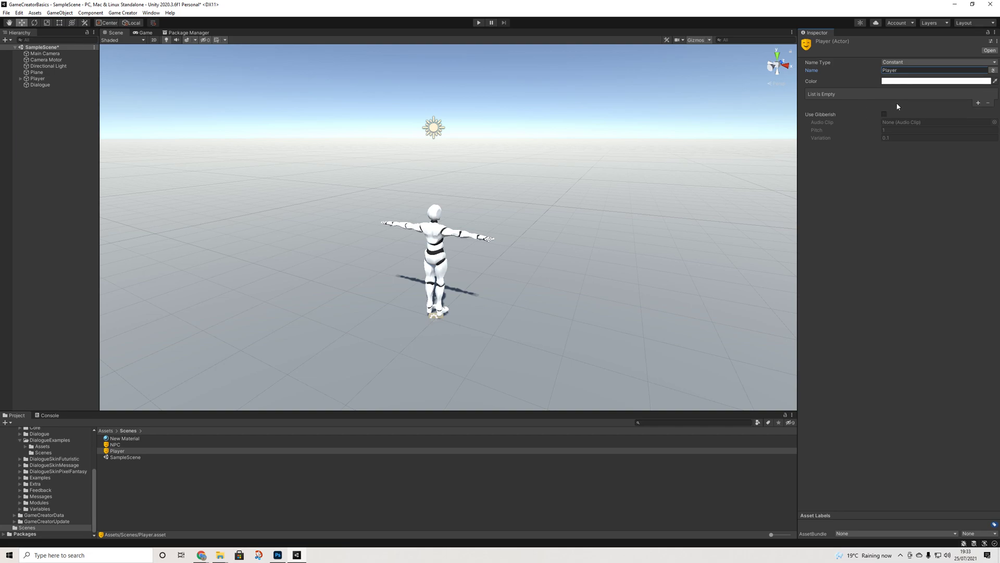
# - Add a sprite entry to the Player actor and assign it the Character Rotate Towards sprite
pyautogui.click(977, 104)
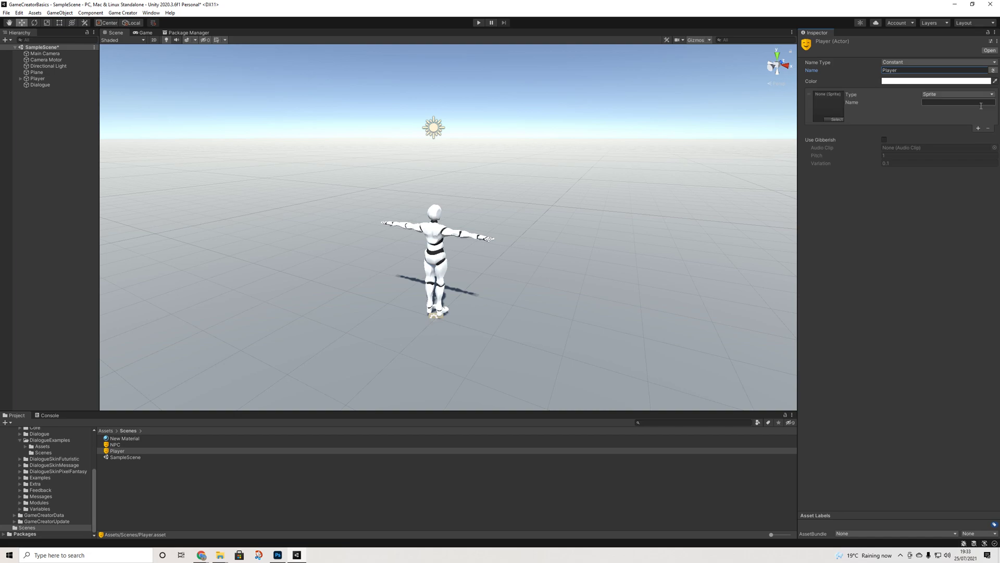
pyautogui.click(837, 120)
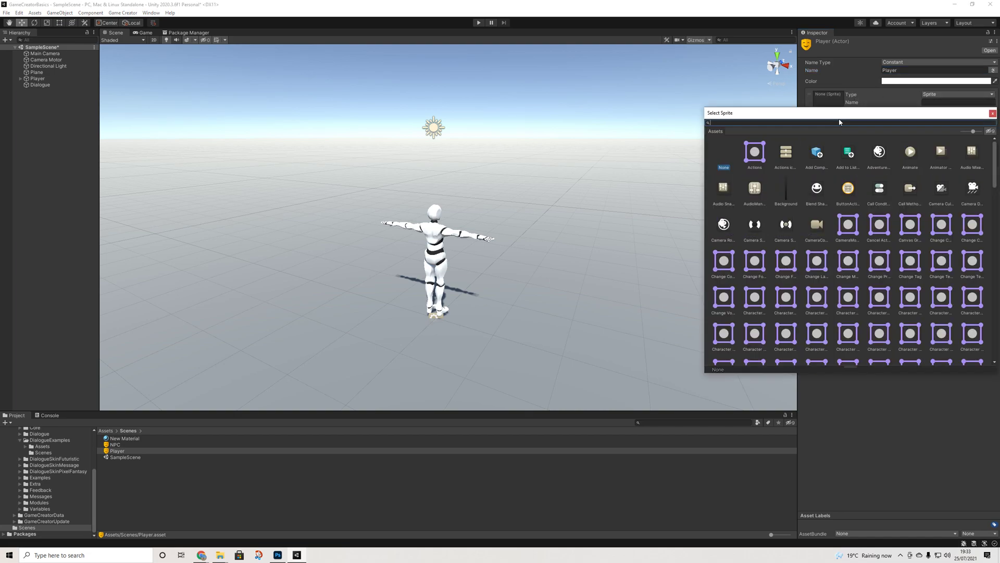
pyautogui.scroll(-2, 833, 172)
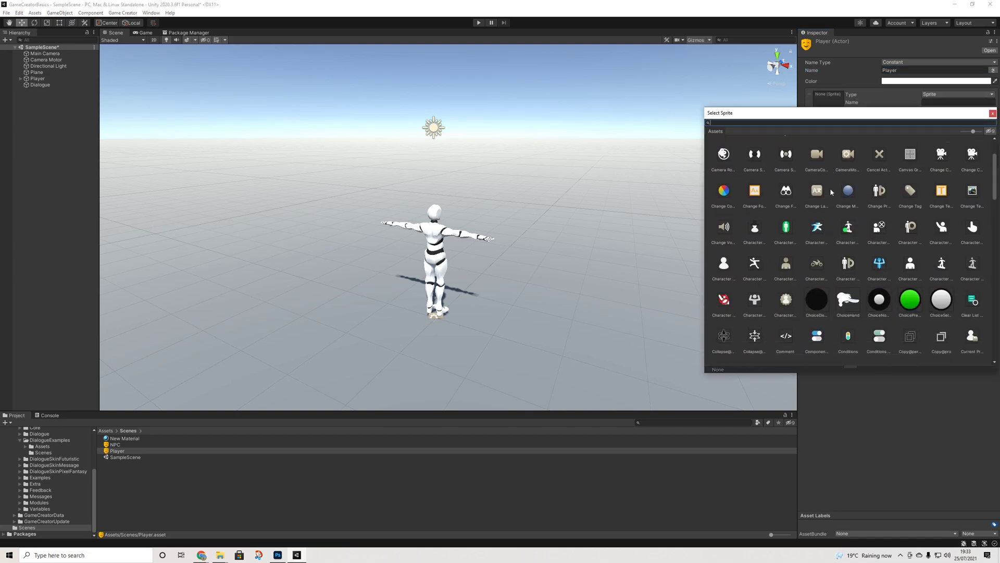
pyautogui.click(912, 269)
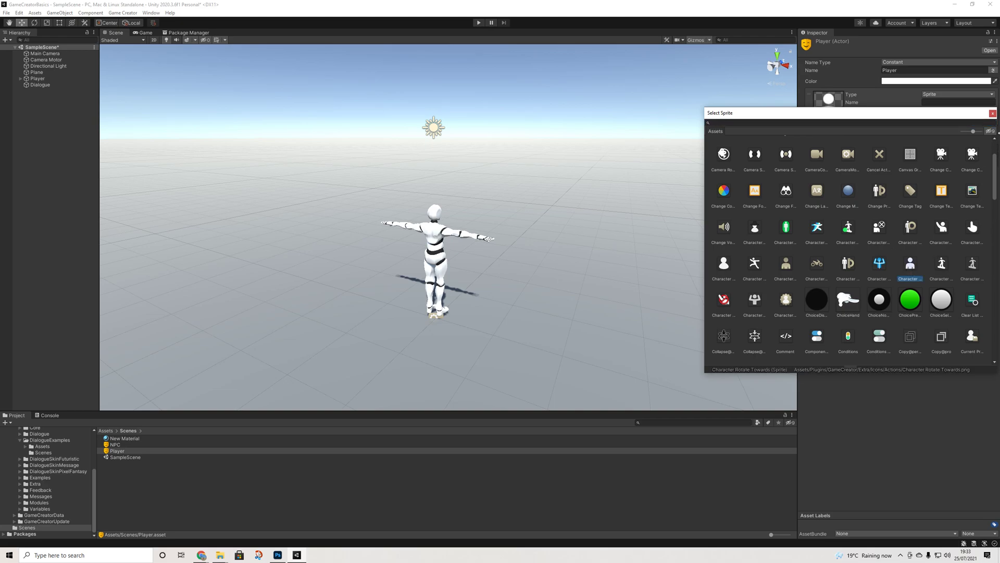
# - Name the Player actor's first sprite entry Player
pyautogui.click(992, 113)
pyautogui.click(934, 103)
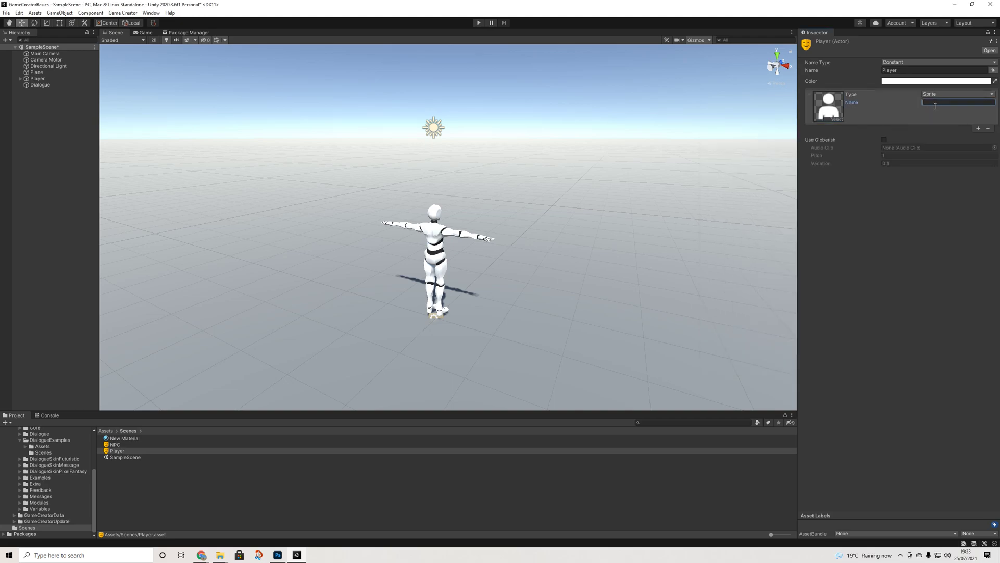
pyautogui.write('Player')
pyautogui.hotkey('ctrl', 'a')
# - Add a second sprite entry to the Player actor and assign it the On Jump sprite
pyautogui.click(979, 128)
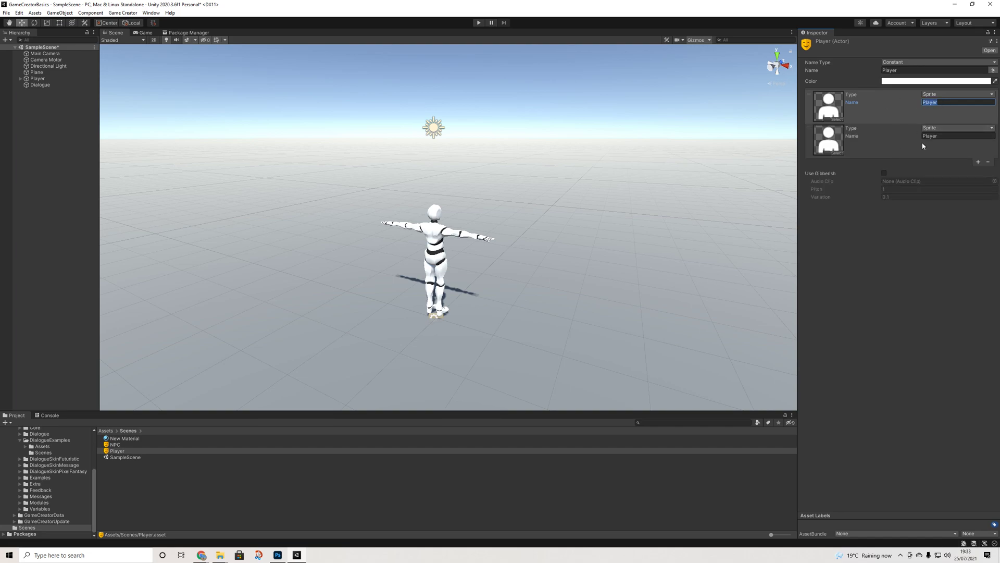
pyautogui.click(937, 129)
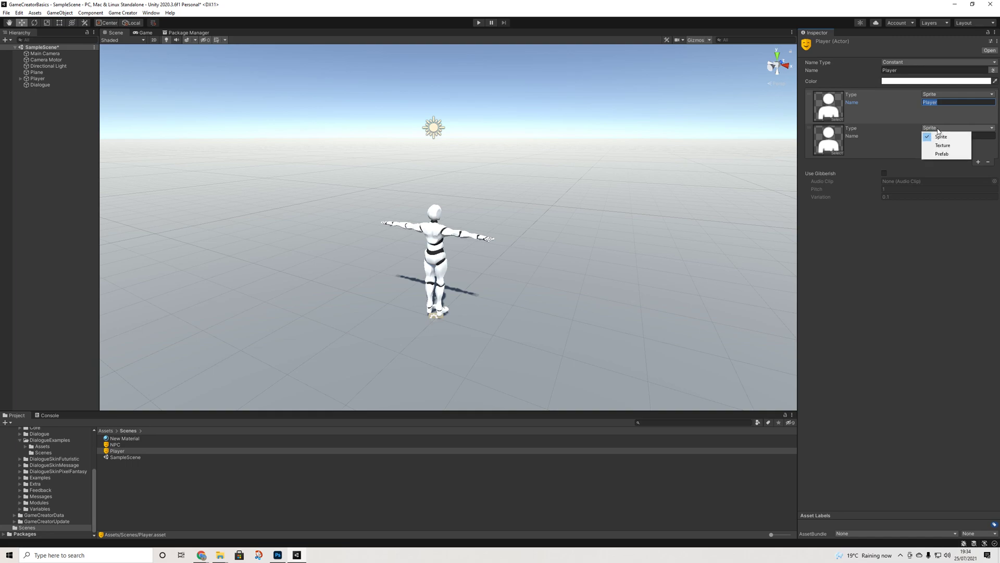
pyautogui.click(838, 154)
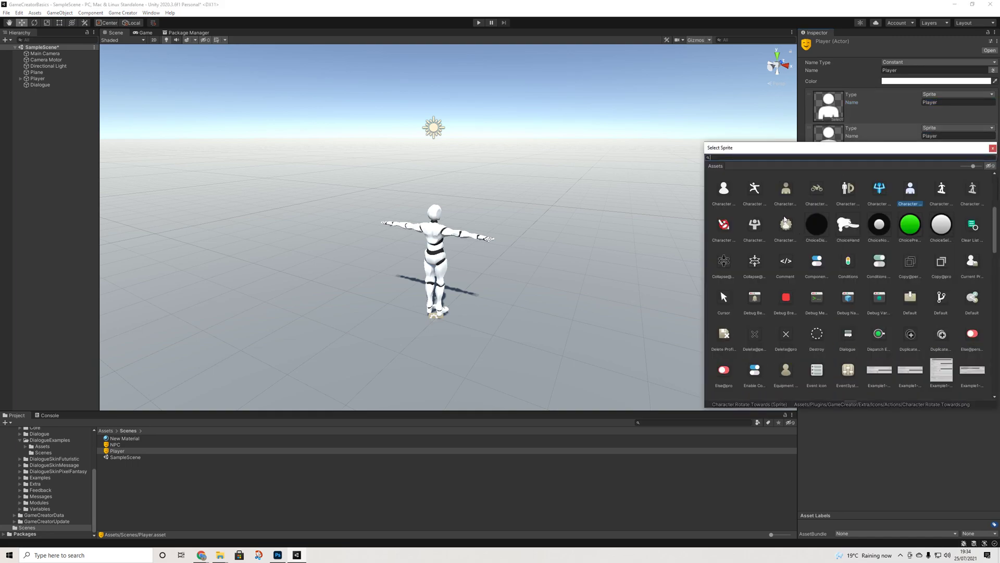
pyautogui.scroll(-2, 892, 285)
pyautogui.scroll(-5, 832, 288)
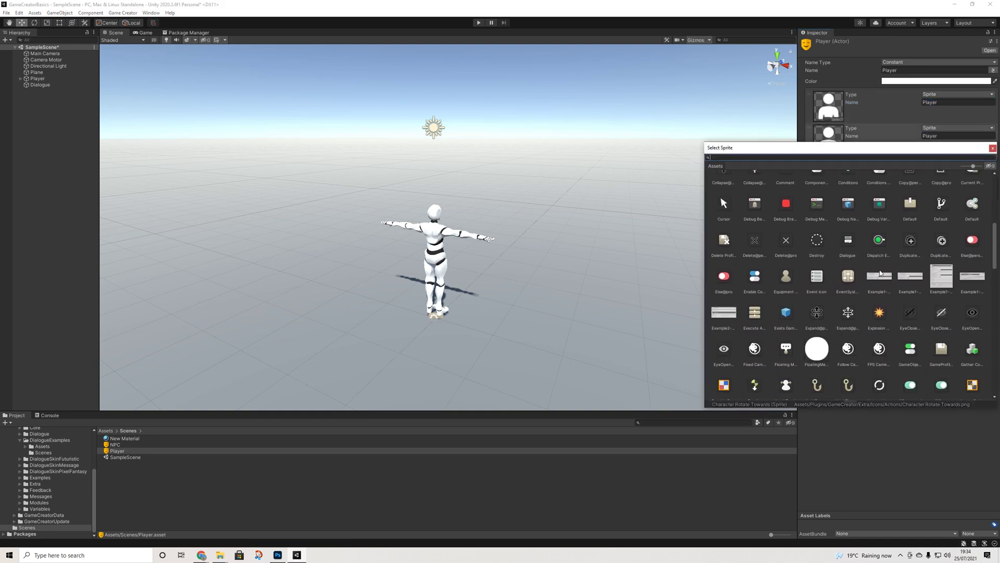
pyautogui.scroll(-5, 858, 310)
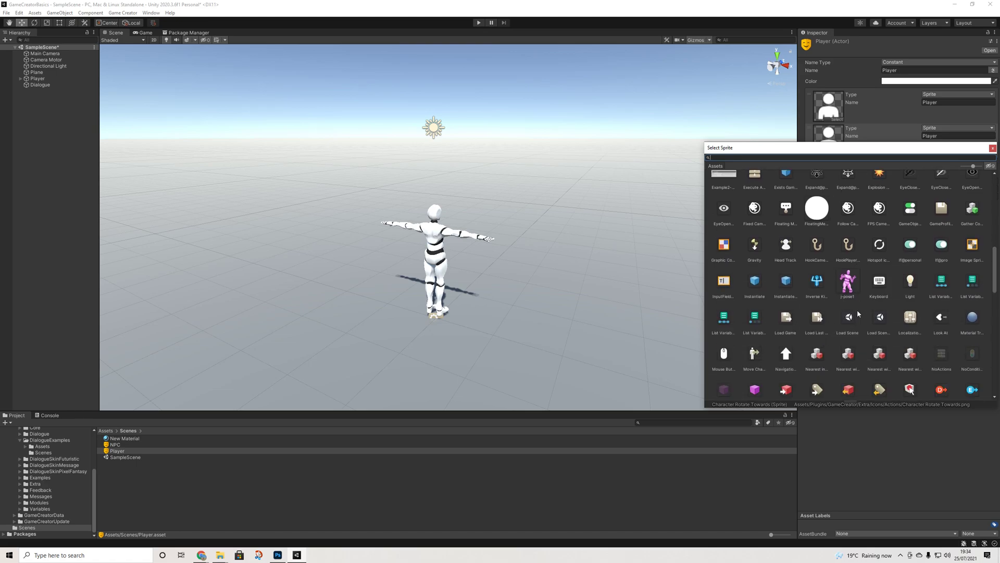
pyautogui.scroll(-2, 861, 311)
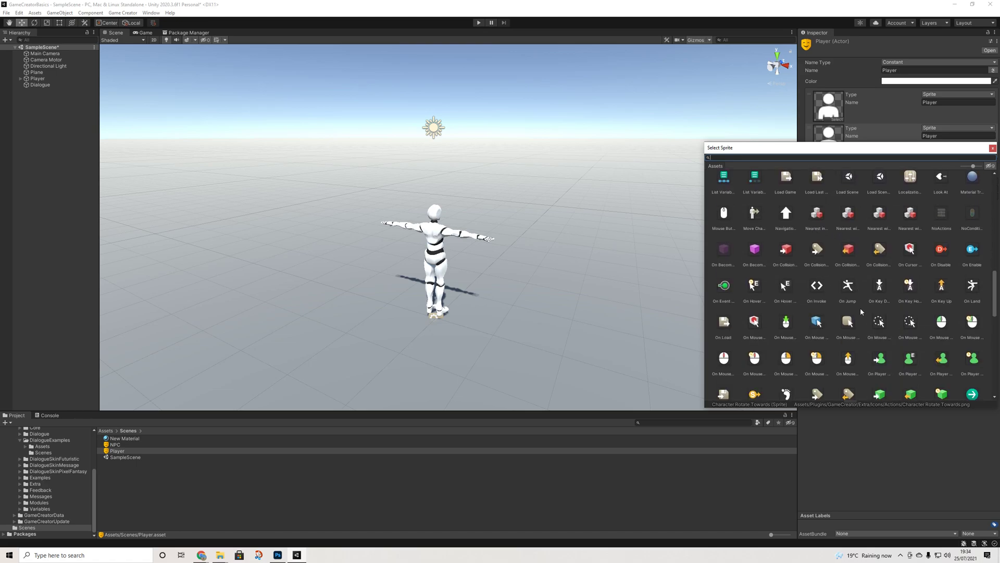
pyautogui.click(849, 291)
pyautogui.click(993, 148)
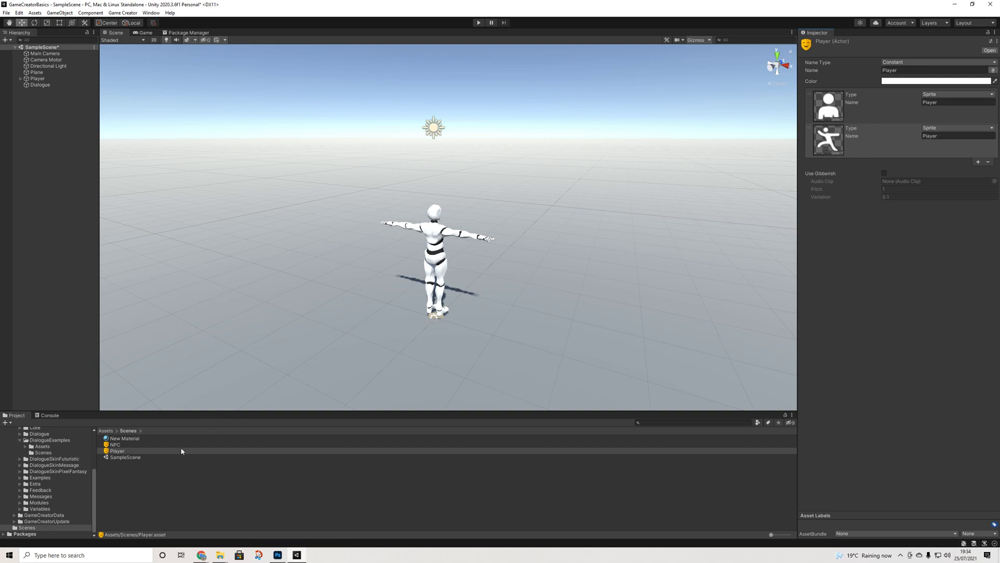
# - Set the NPC actor's display name to NPC and add a sprite entry that uses the Character Model sprite
pyautogui.click(123, 445)
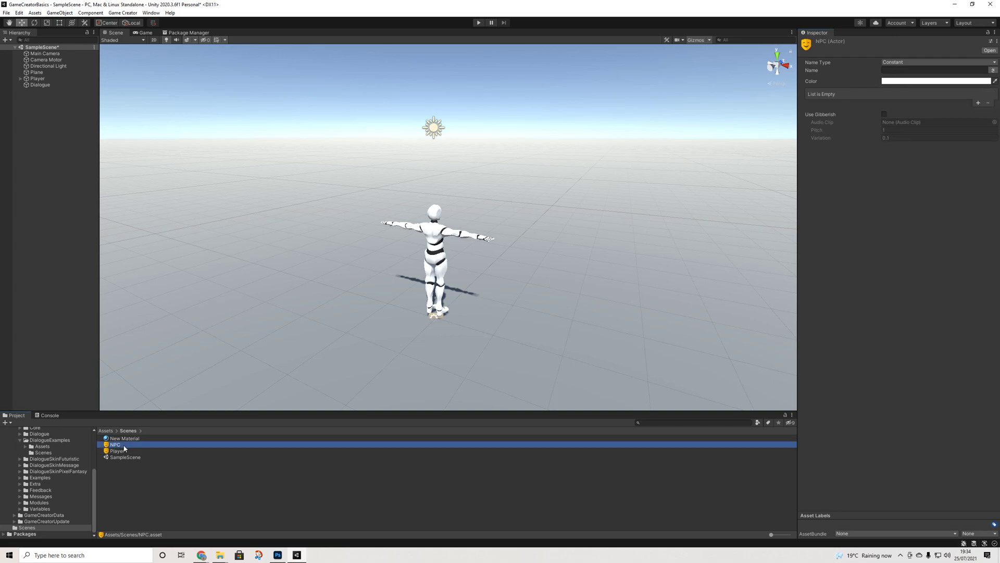
pyautogui.click(900, 71)
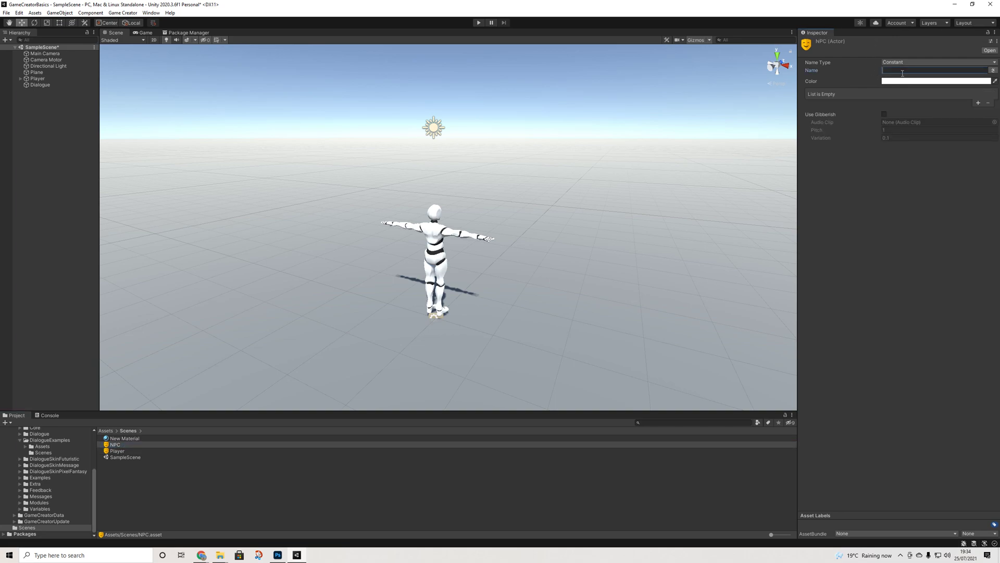
pyautogui.write('NPC')
pyautogui.click(978, 103)
pyautogui.click(830, 119)
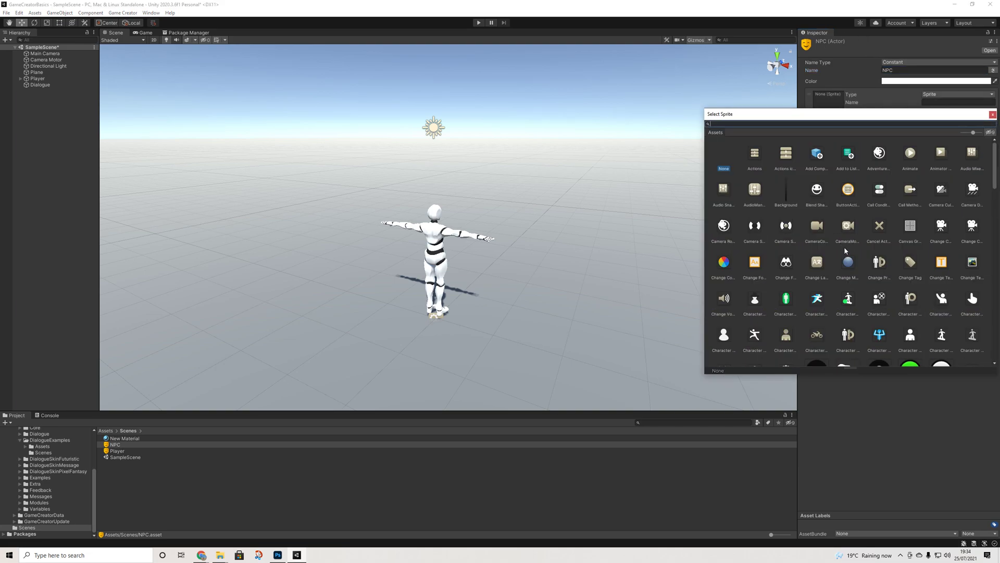
pyautogui.scroll(-2, 840, 291)
pyautogui.click(785, 290)
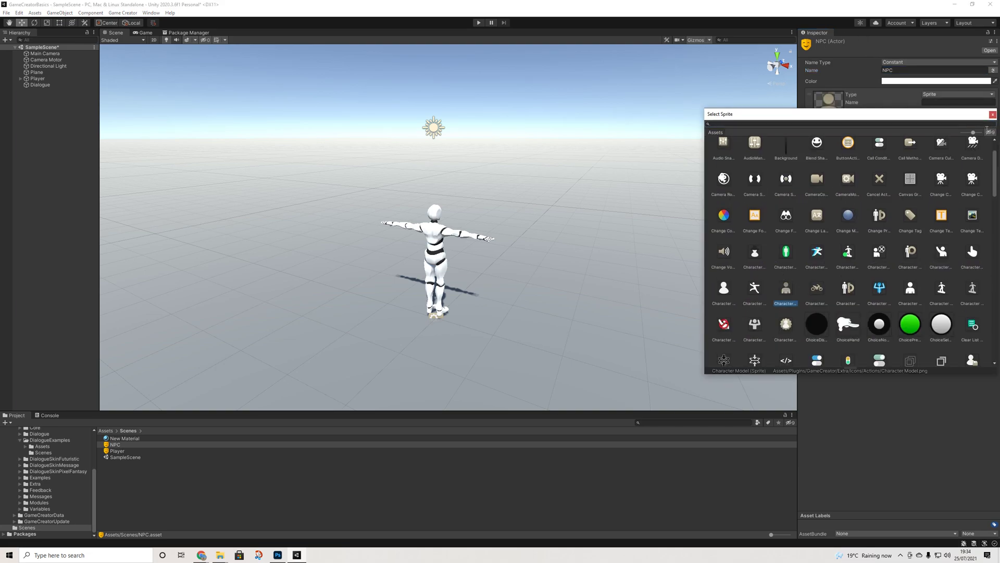
pyautogui.press('Return')
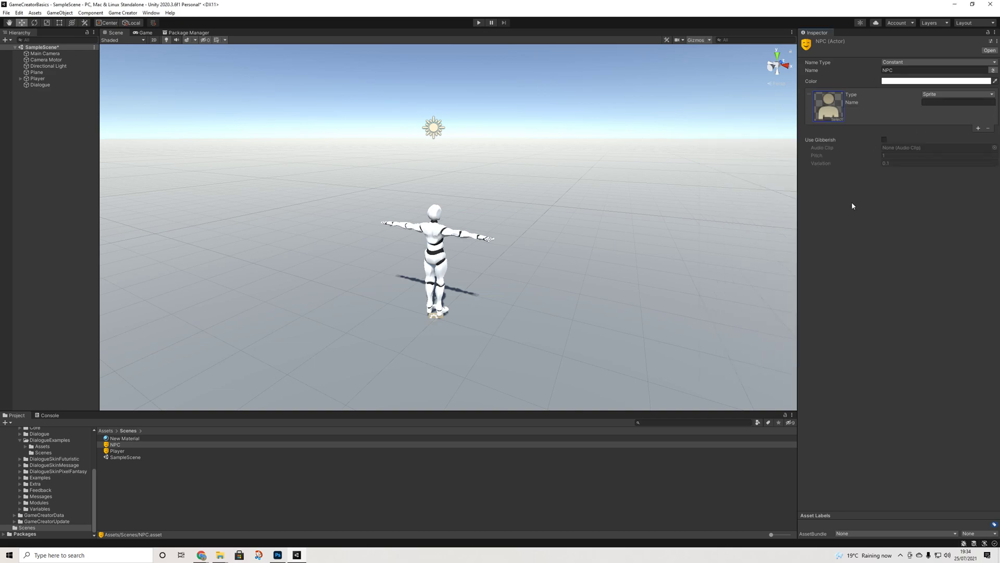
# - Assign the Player actor to the "Hello how are you?" message of the Dialogue object
pyautogui.click(129, 447)
pyautogui.click(118, 451)
pyautogui.click(74, 91)
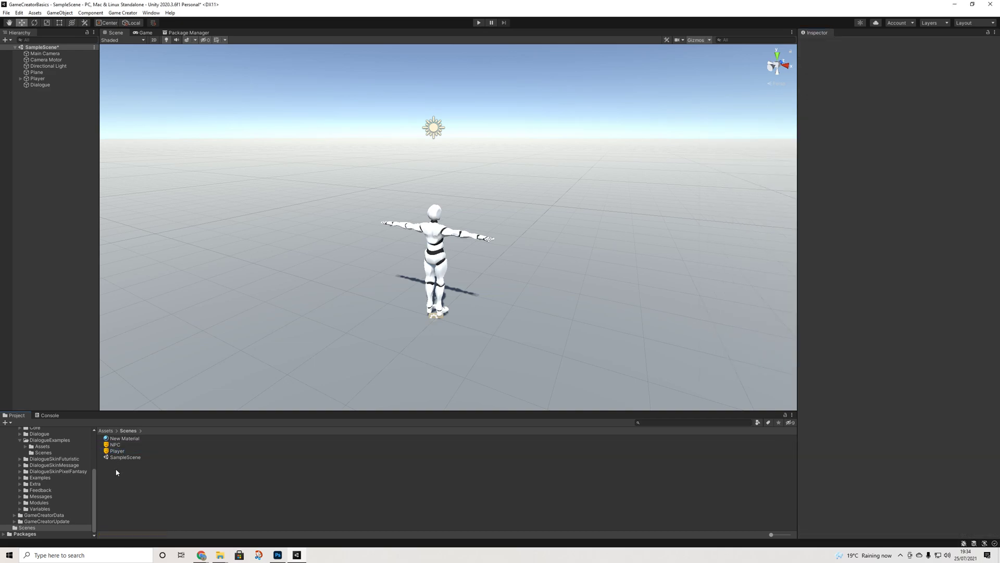
pyautogui.click(74, 84)
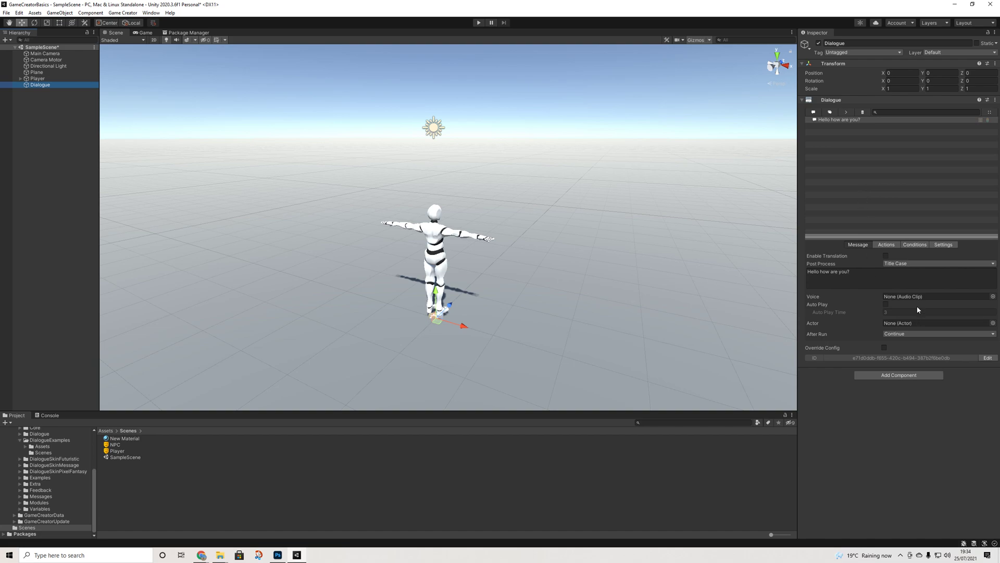
pyautogui.click(115, 452)
pyautogui.moveTo(114, 455); pyautogui.dragTo(902, 323)
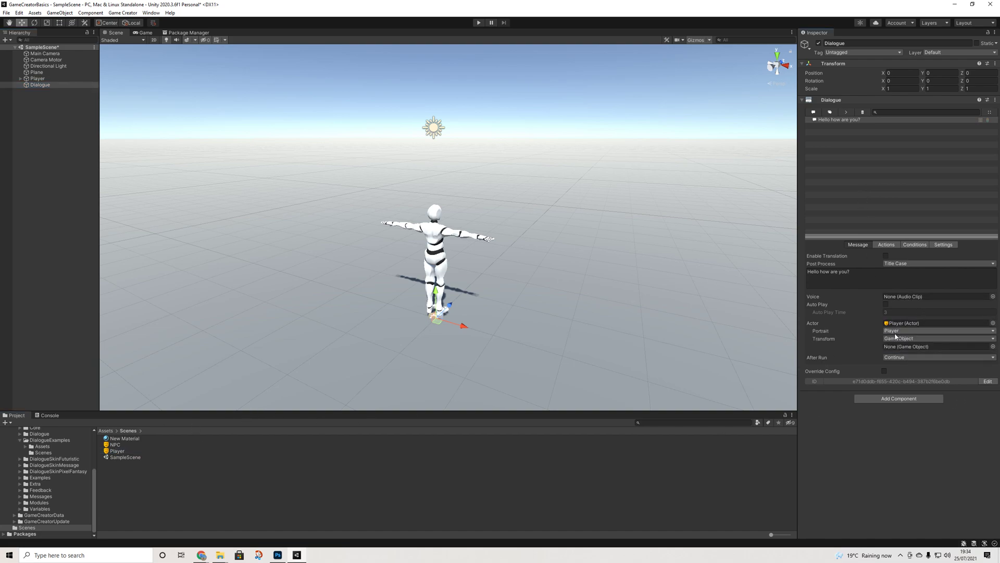
# - Examine the Transform and Portrait choices for the Player actor in the "Hello how are you?" message
pyautogui.click(894, 338)
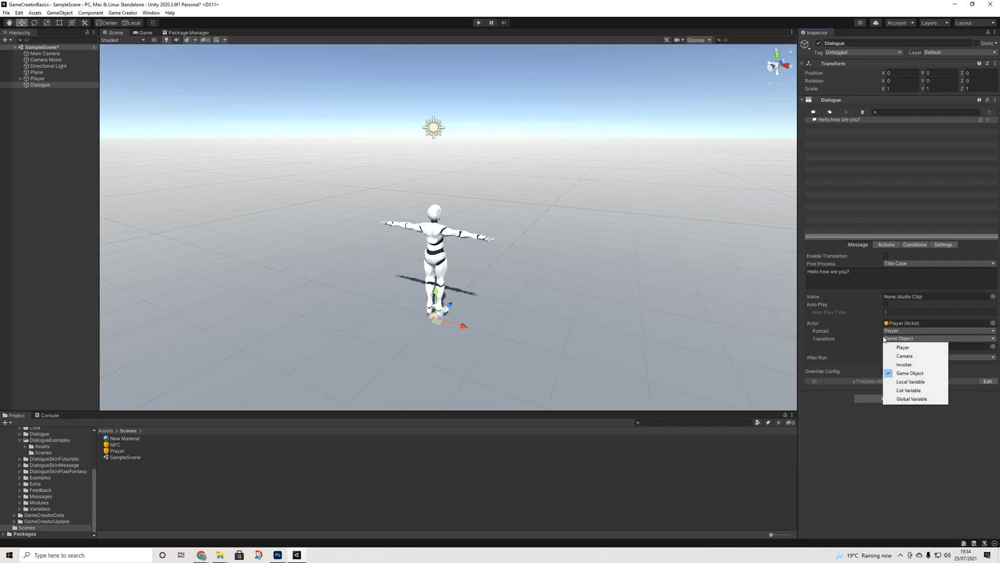
pyautogui.click(894, 339)
pyautogui.click(895, 339)
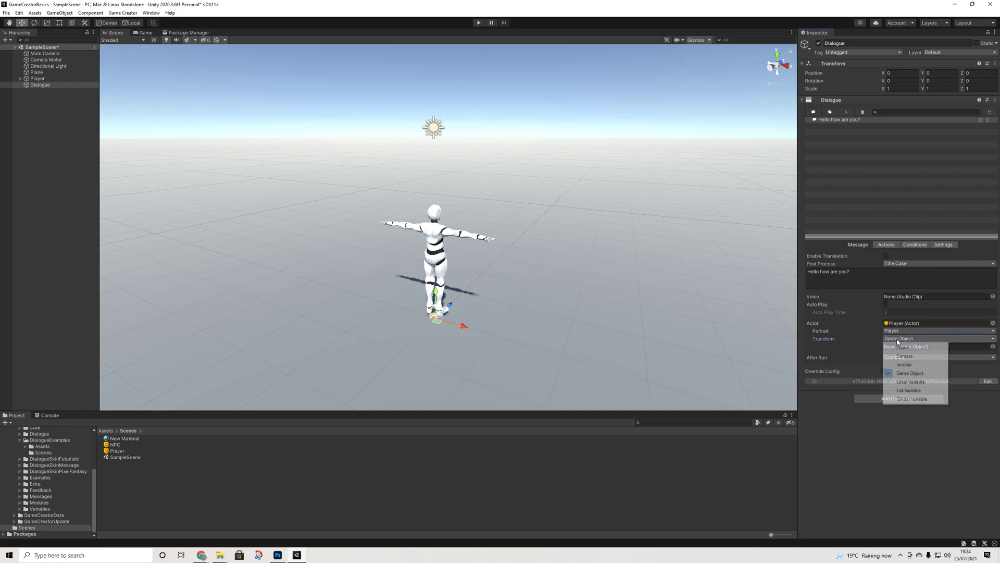
pyautogui.click(850, 342)
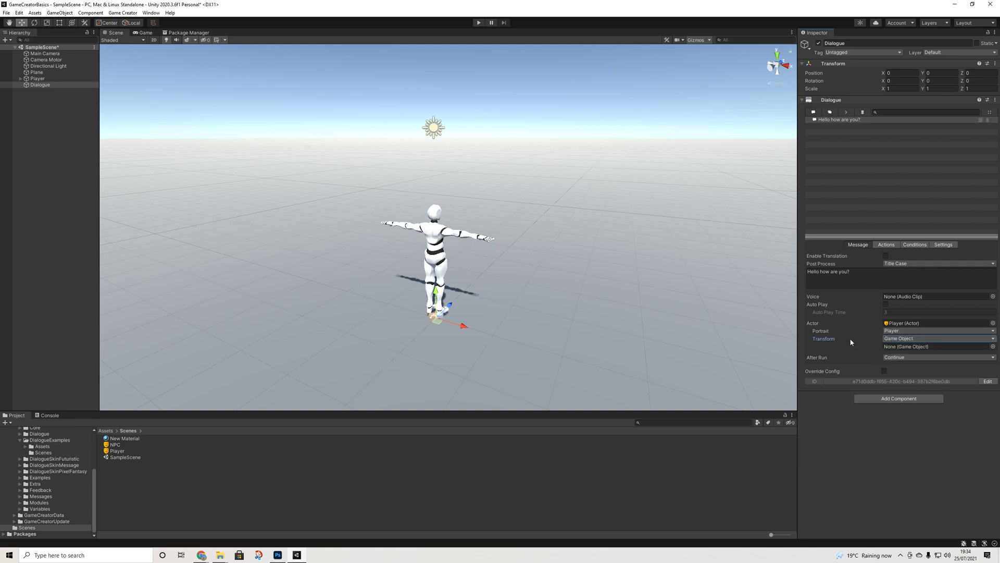
pyautogui.click(993, 346)
pyautogui.click(993, 284)
pyautogui.click(926, 338)
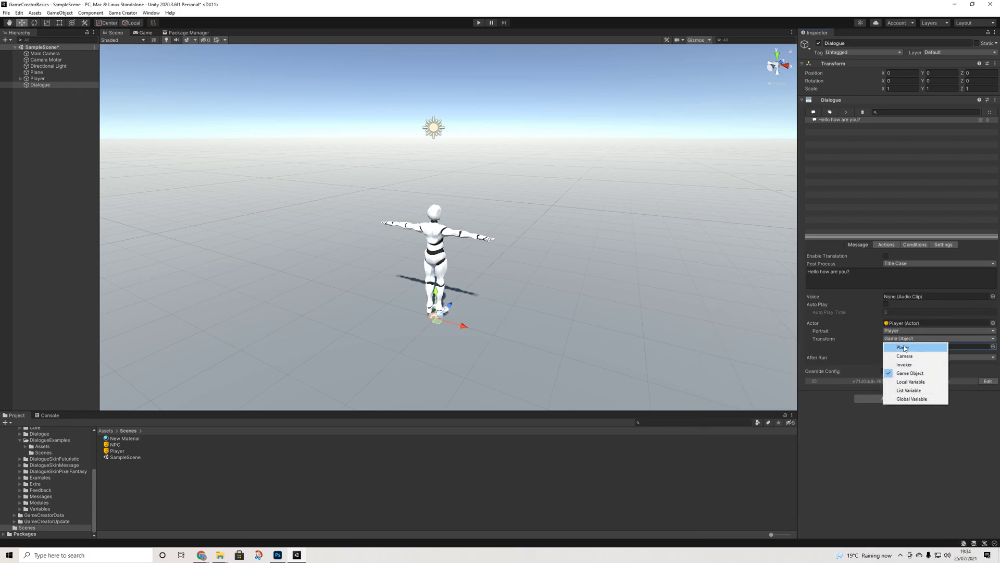
pyautogui.click(869, 349)
pyautogui.click(898, 340)
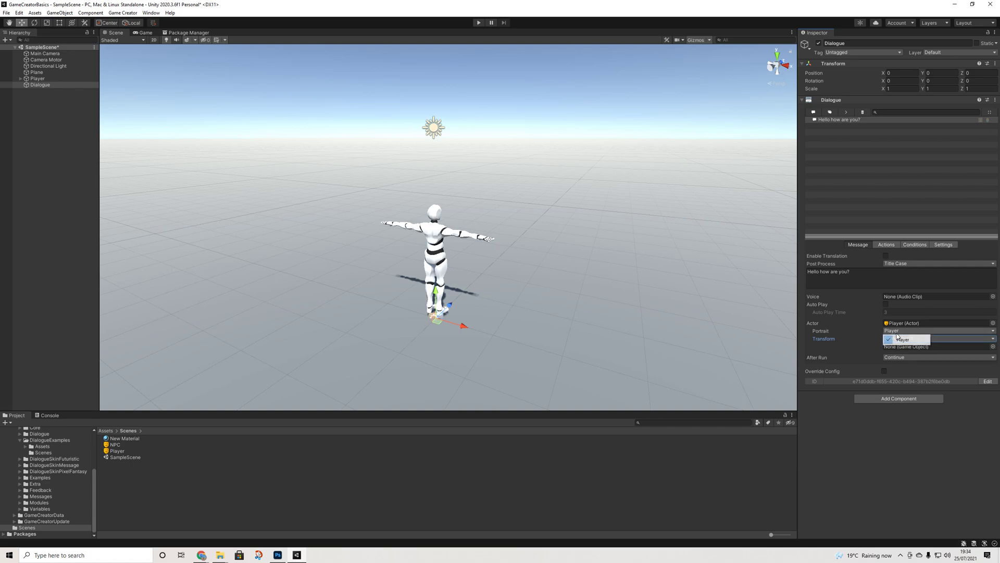
pyautogui.click(862, 344)
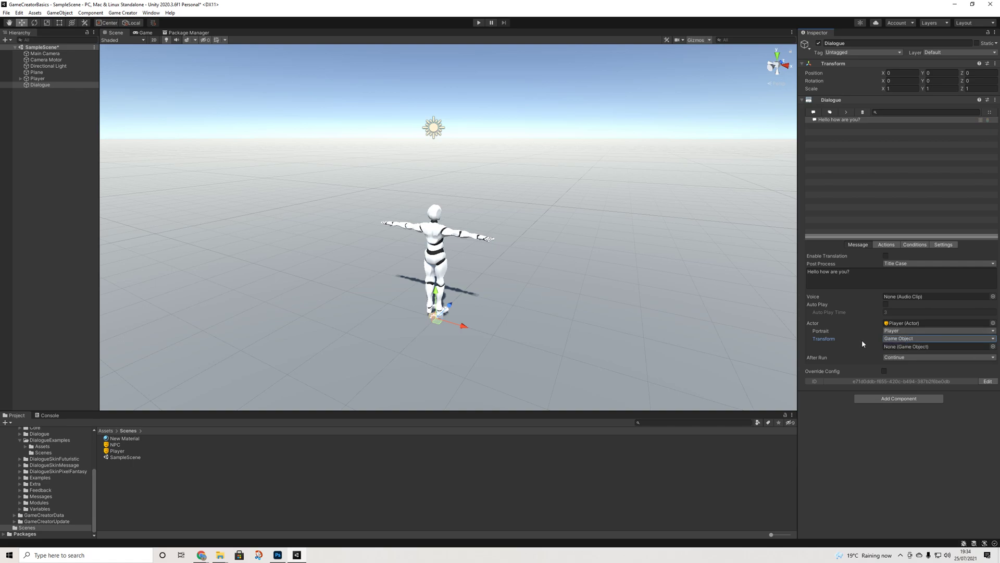
pyautogui.click(894, 331)
# - Rename the Player actor's second sprite entry to Excited
pyautogui.click(121, 445)
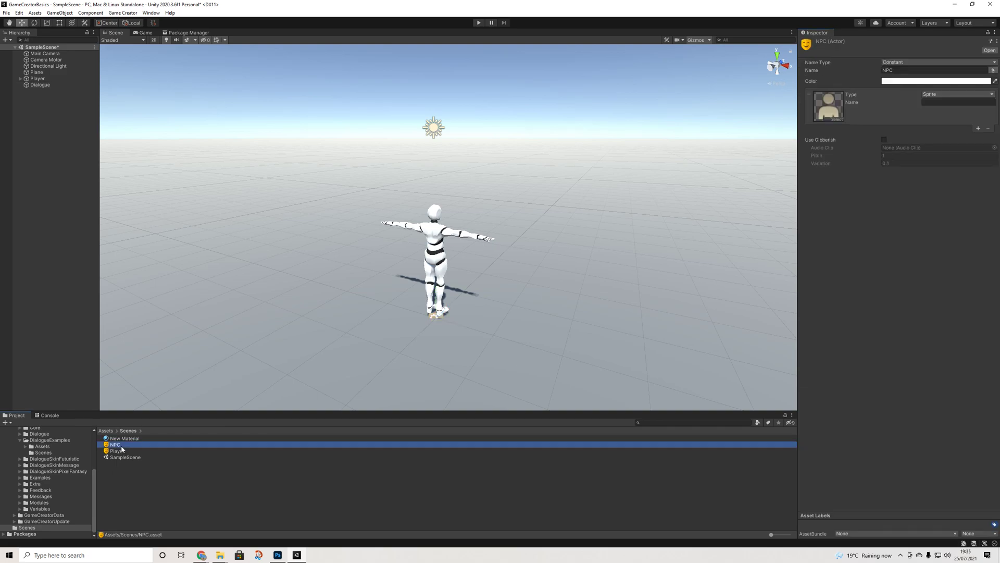
pyautogui.click(118, 451)
pyautogui.click(950, 136)
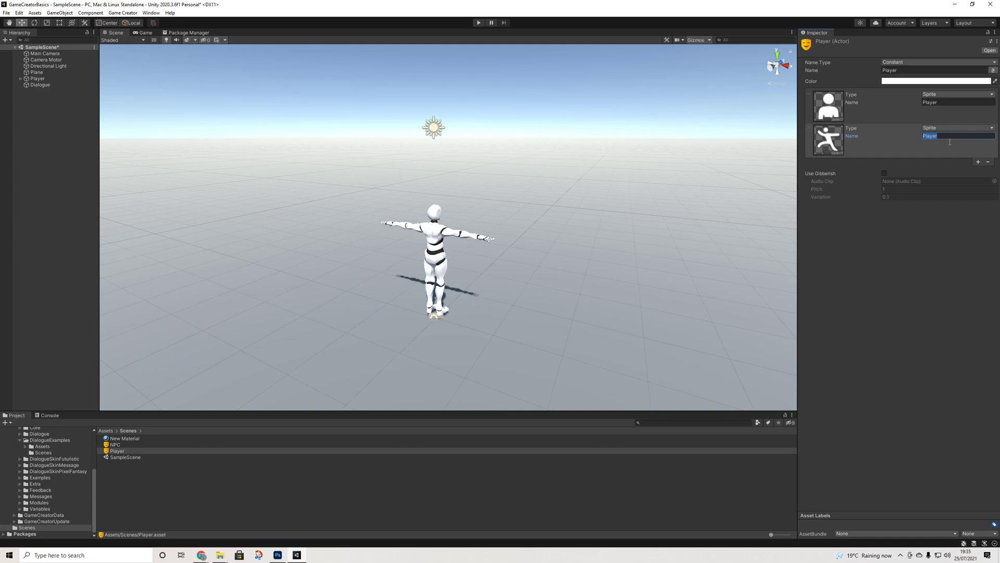
pyautogui.write('Excited')
# - Try the Excited portrait and Auto Play on the "Hello how are you?" message, and restore the Player portrait with Auto Play off
pyautogui.click(40, 85)
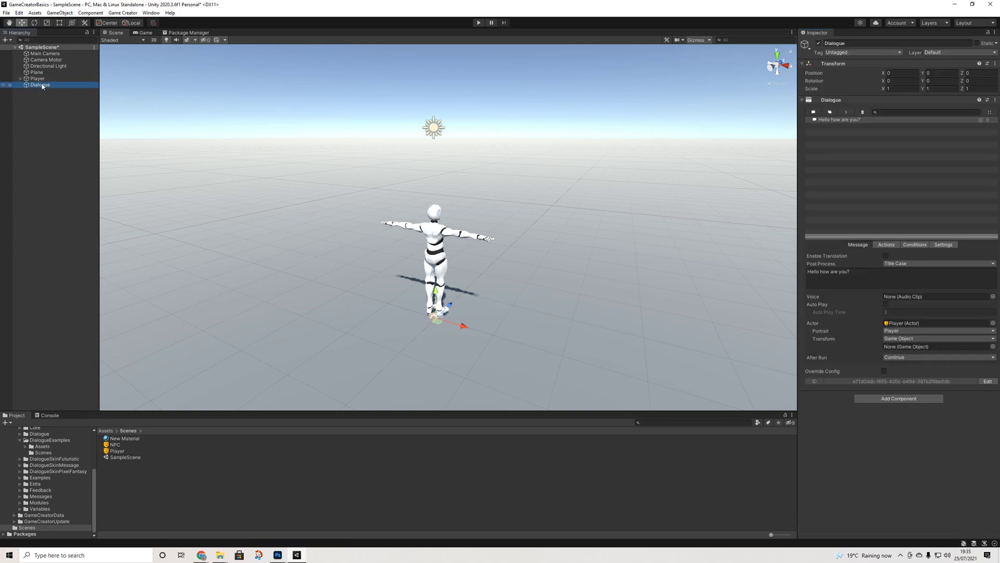
pyautogui.click(913, 336)
pyautogui.click(893, 338)
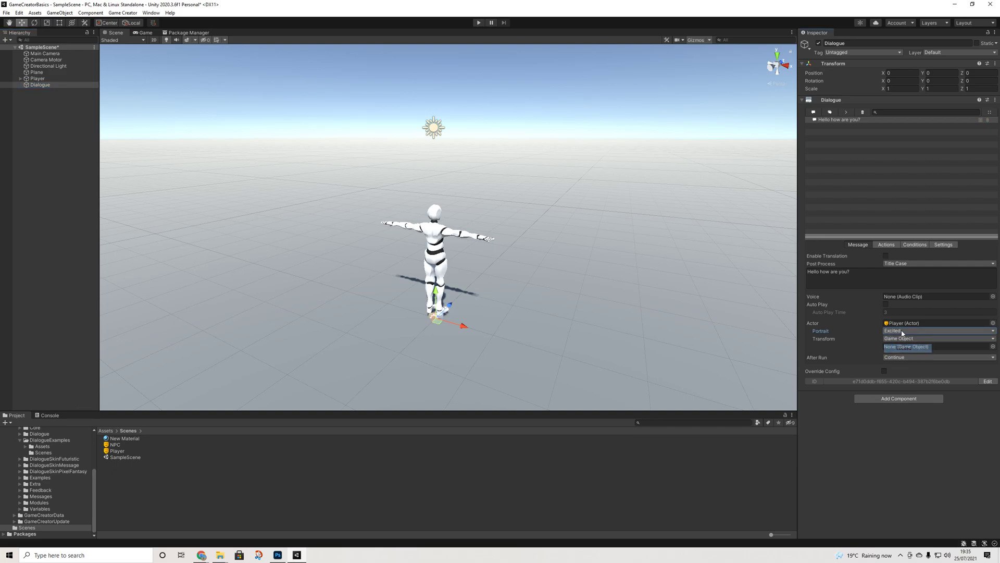
pyautogui.click(892, 331)
pyautogui.click(892, 334)
pyautogui.click(897, 331)
pyautogui.click(906, 340)
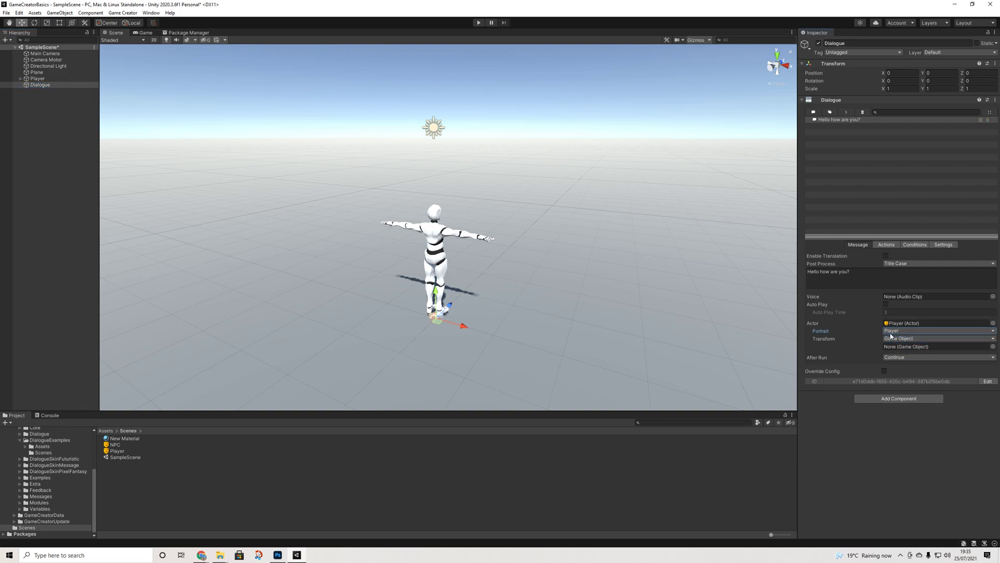
pyautogui.click(886, 305)
pyautogui.click(885, 305)
# - Add a second dialogue message reading "I'm good thanks! You?" and assign it the NPC actor
pyautogui.click(814, 111)
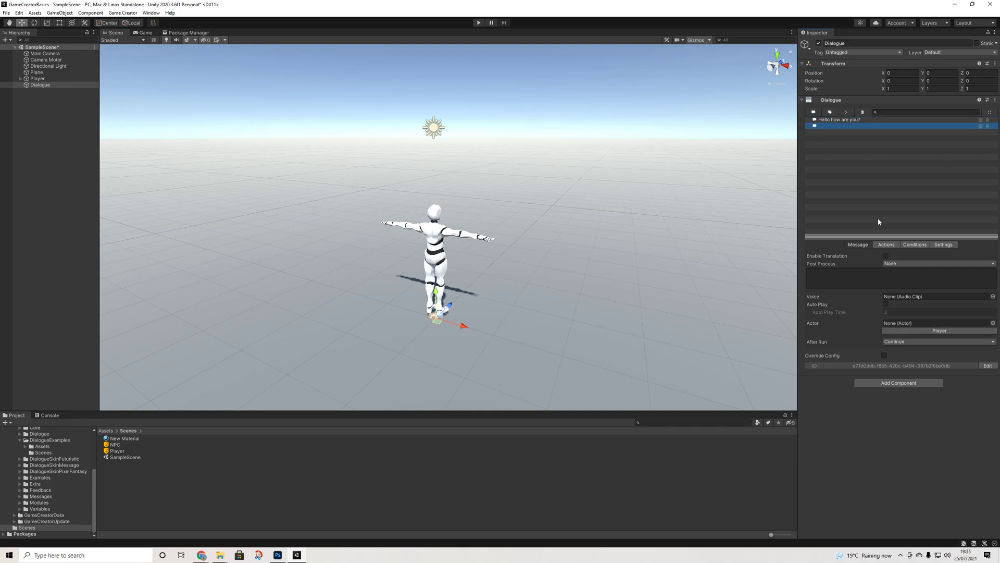
pyautogui.click(872, 278)
pyautogui.write("I'm")
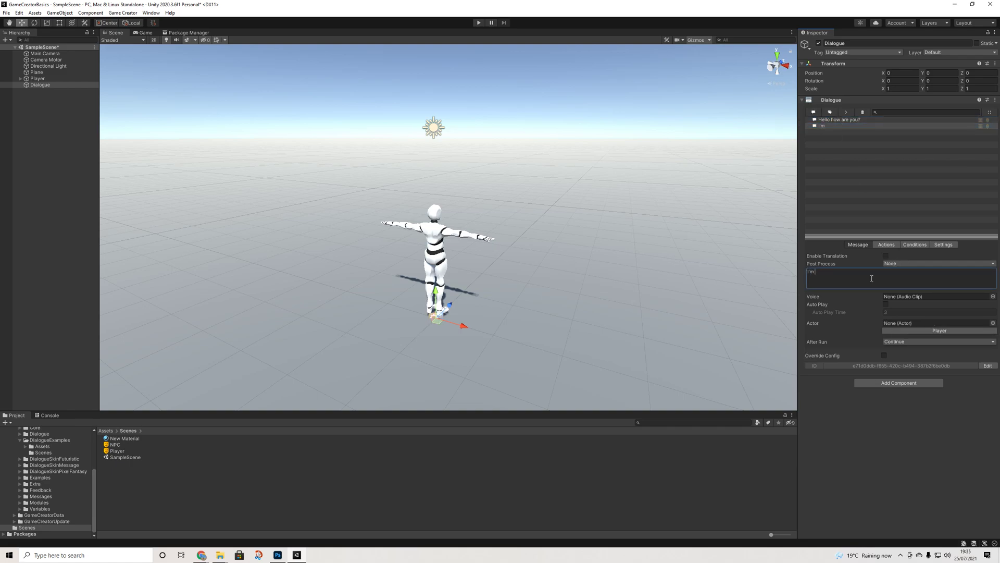
pyautogui.write(' good thanks! JHYou?')
pyautogui.moveTo(916, 321); pyautogui.dragTo(911, 323)
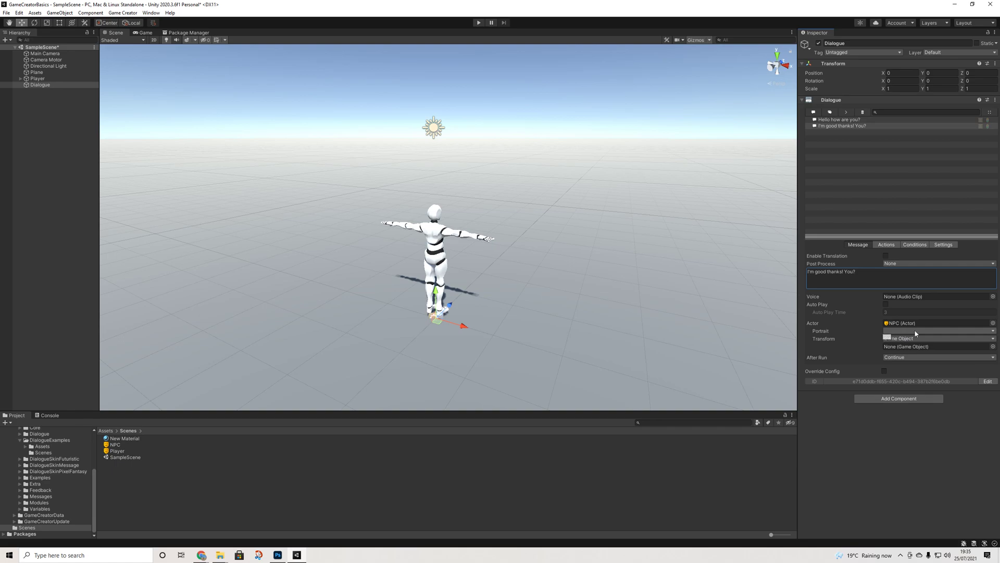
# - Name the NPC actor's sprite entry Default
pyautogui.click(116, 444)
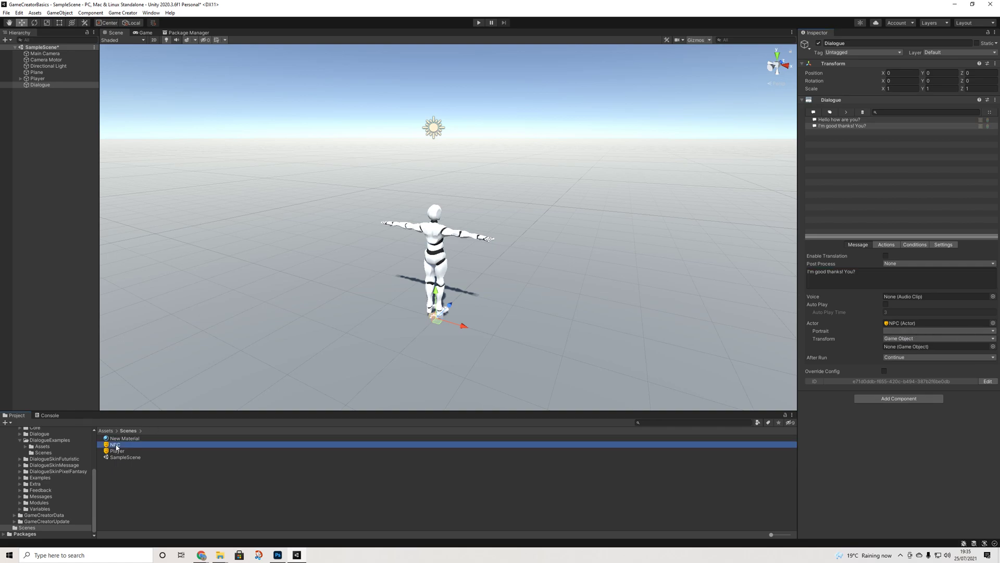
pyautogui.click(934, 103)
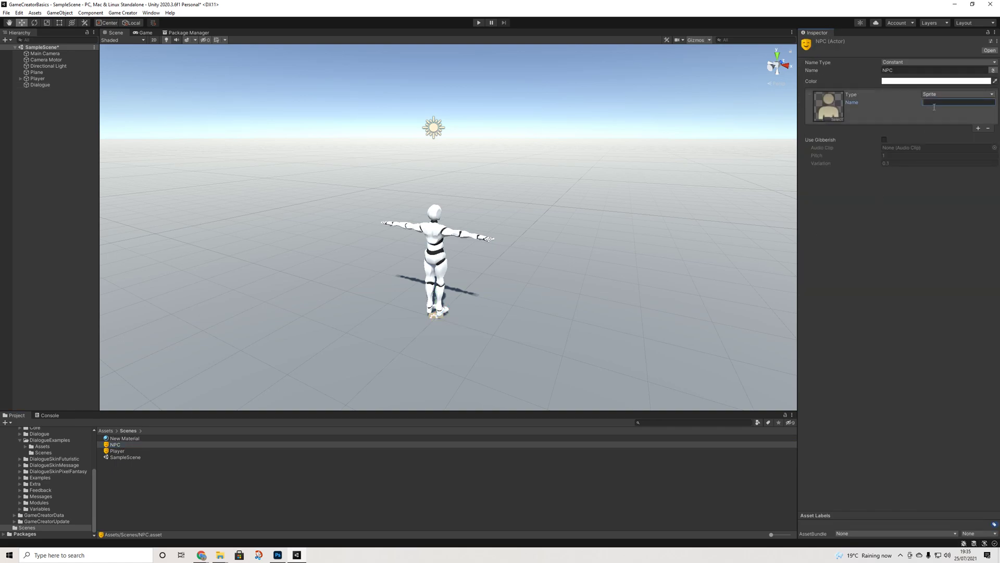
pyautogui.write('Default')
# - Select the Default portrait for the "I'm good thanks! You?" message of the Dialogue object
pyautogui.click(107, 451)
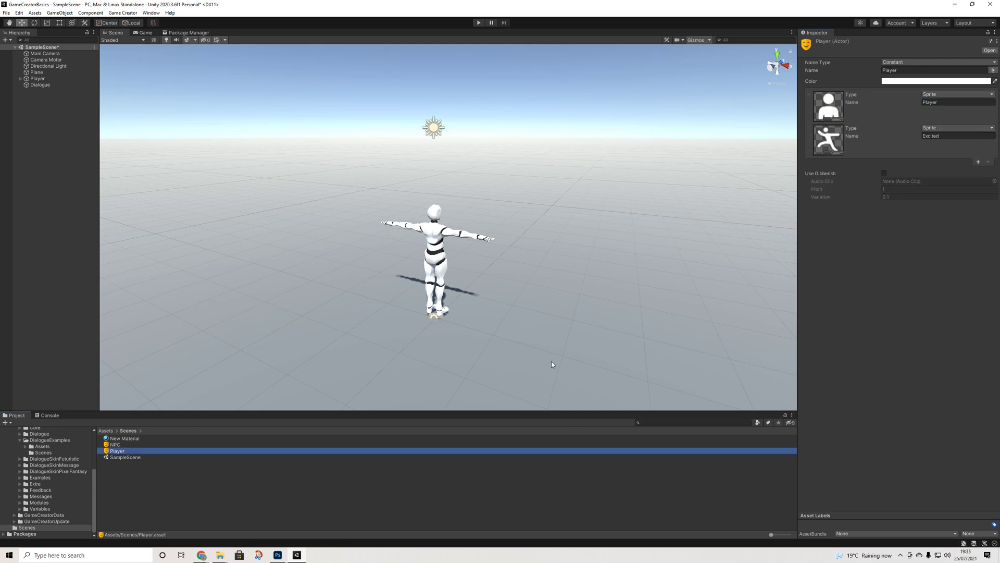
pyautogui.click(40, 84)
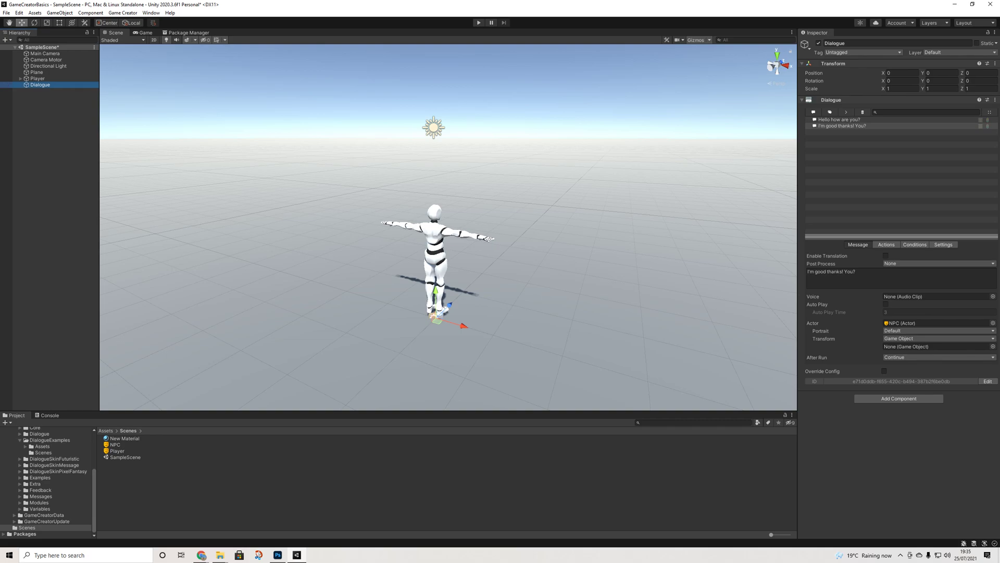
pyautogui.click(892, 331)
pyautogui.click(896, 336)
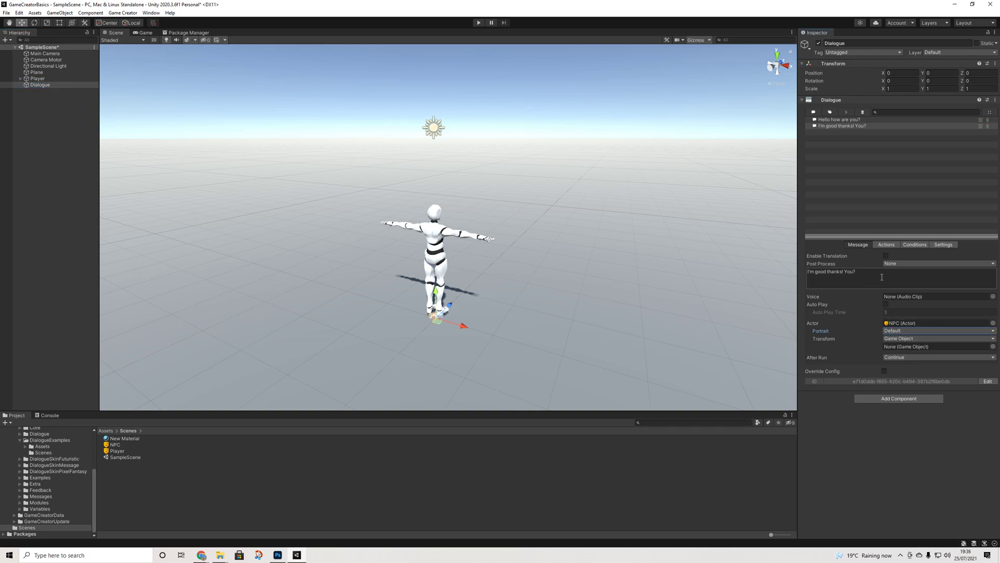
# - Add a Character Gesture action to the "Hello how are you?" message, with Player as the character
pyautogui.click(887, 245)
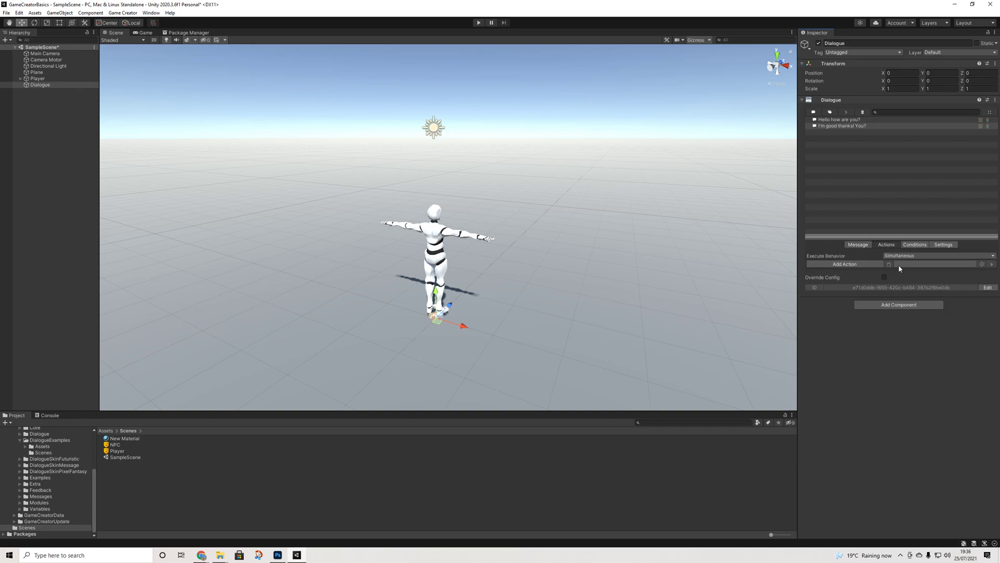
pyautogui.click(863, 125)
pyautogui.press('Up')
pyautogui.click(886, 245)
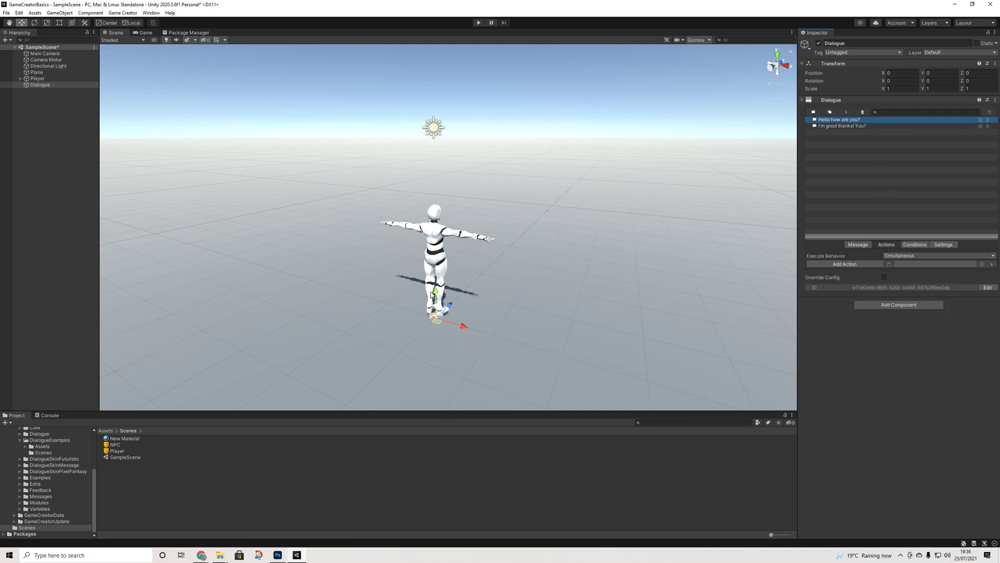
pyautogui.keyDown('alt'); pyautogui.moveTo(654, 252); pyautogui.dragTo(576, 284); pyautogui.keyUp('alt')
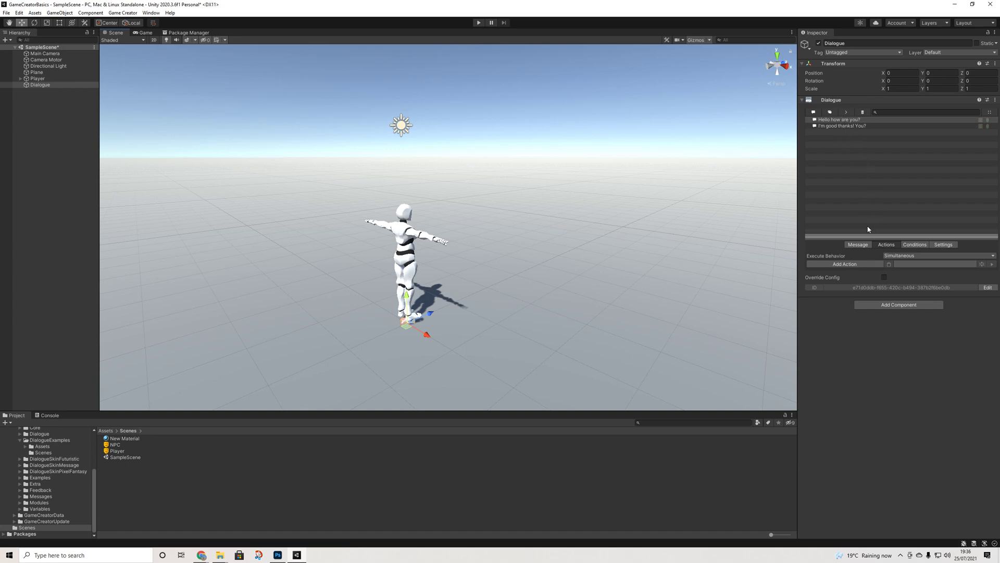
pyautogui.click(856, 265)
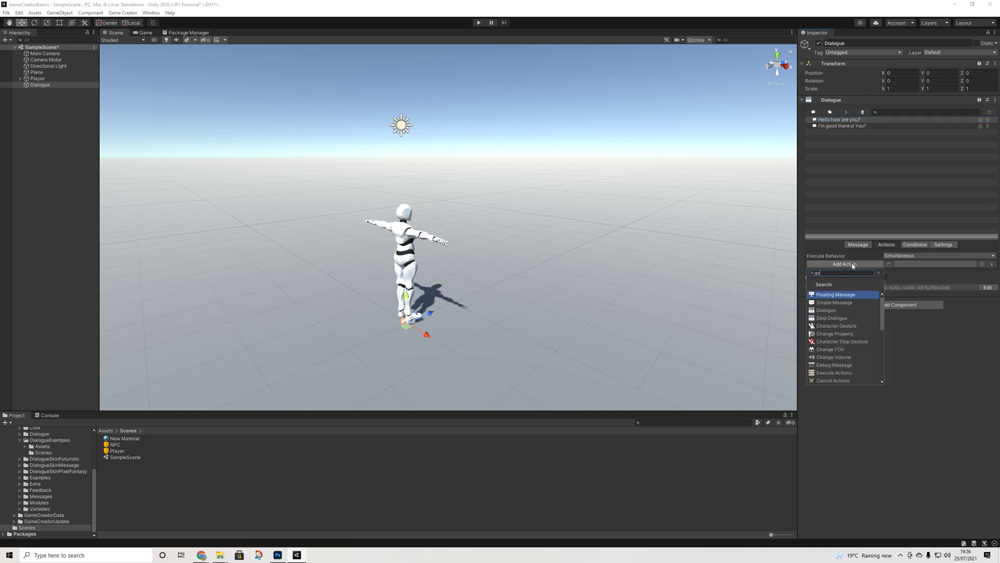
pyautogui.click(844, 292)
pyautogui.click(844, 290)
pyautogui.click(896, 273)
pyautogui.click(904, 281)
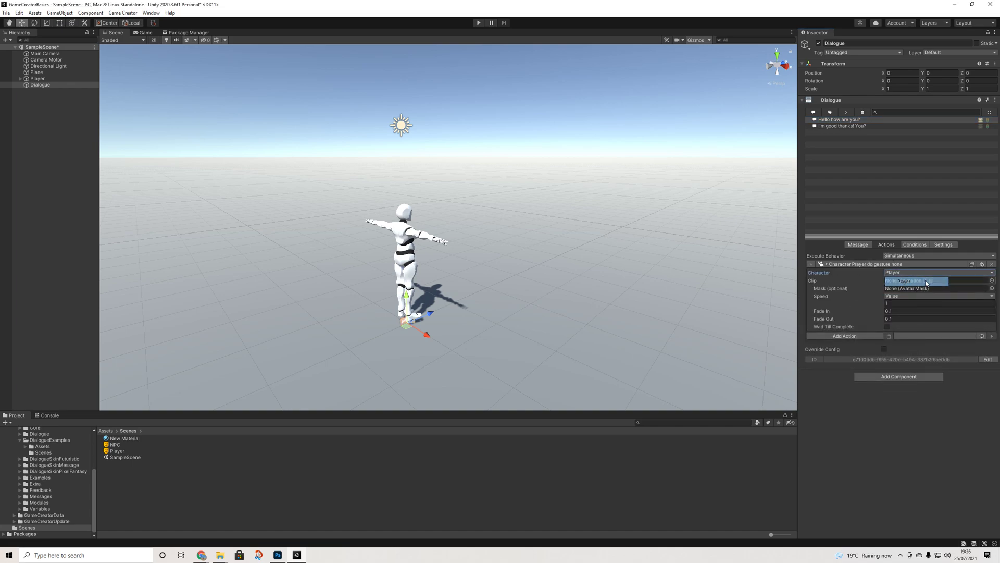
# - Assign the Character@agree clip to the Player's gesture action and enable Wait Till Complete
pyautogui.click(992, 281)
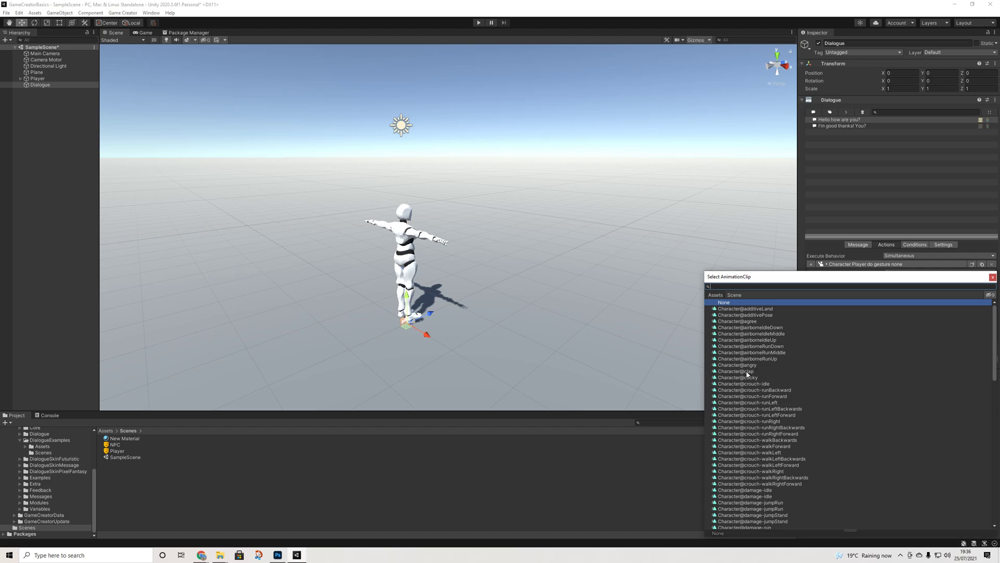
pyautogui.click(753, 321)
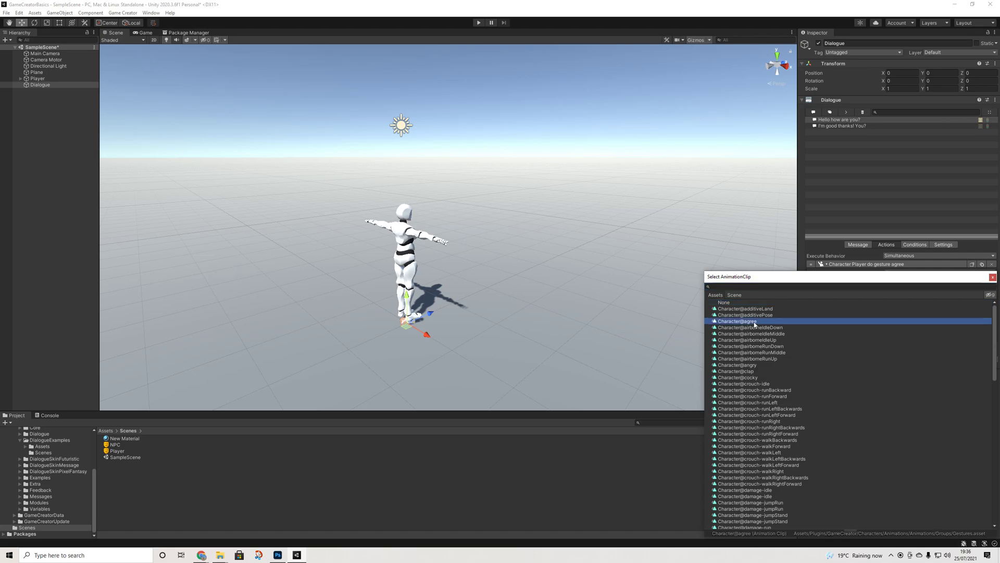
pyautogui.click(991, 277)
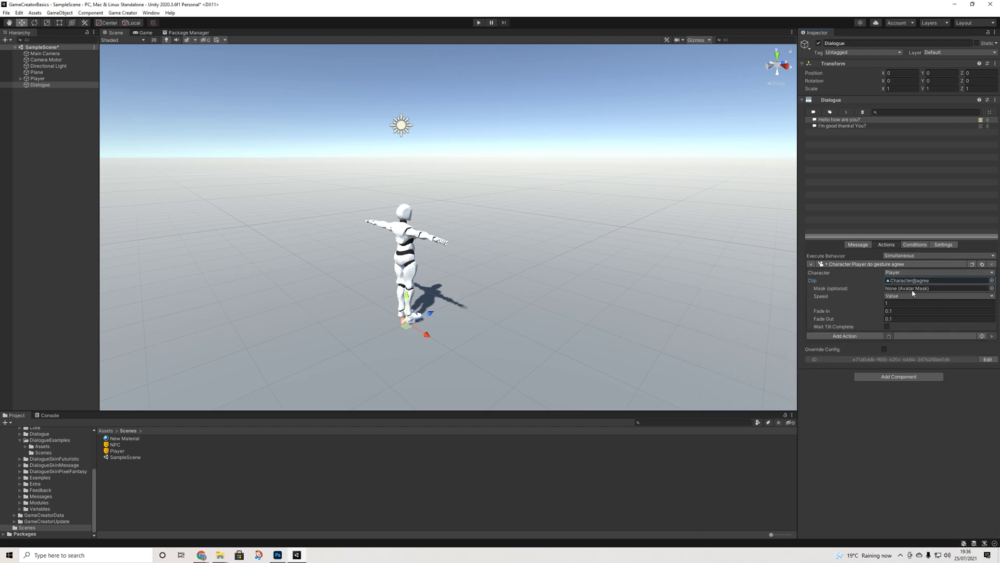
pyautogui.click(888, 327)
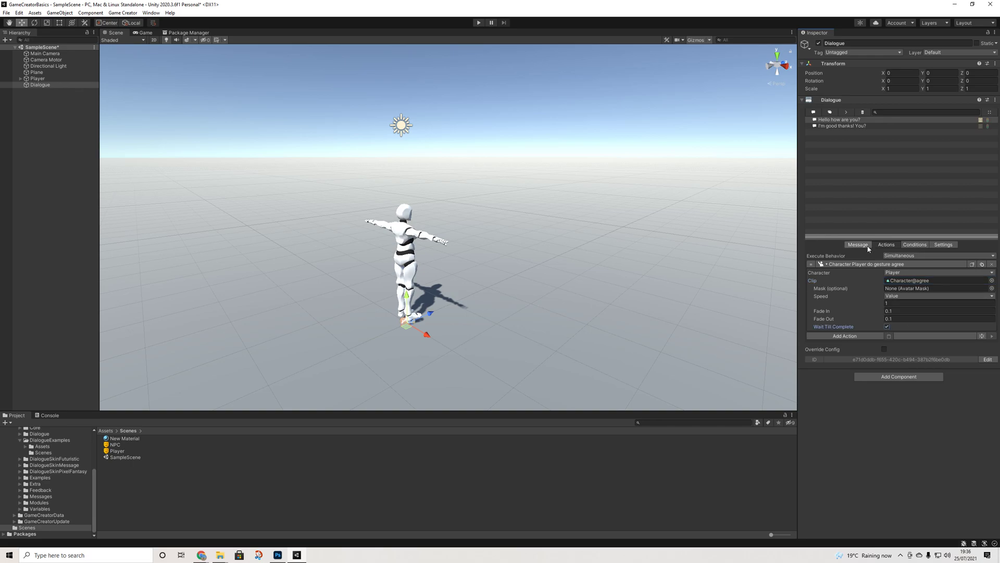
pyautogui.click(867, 246)
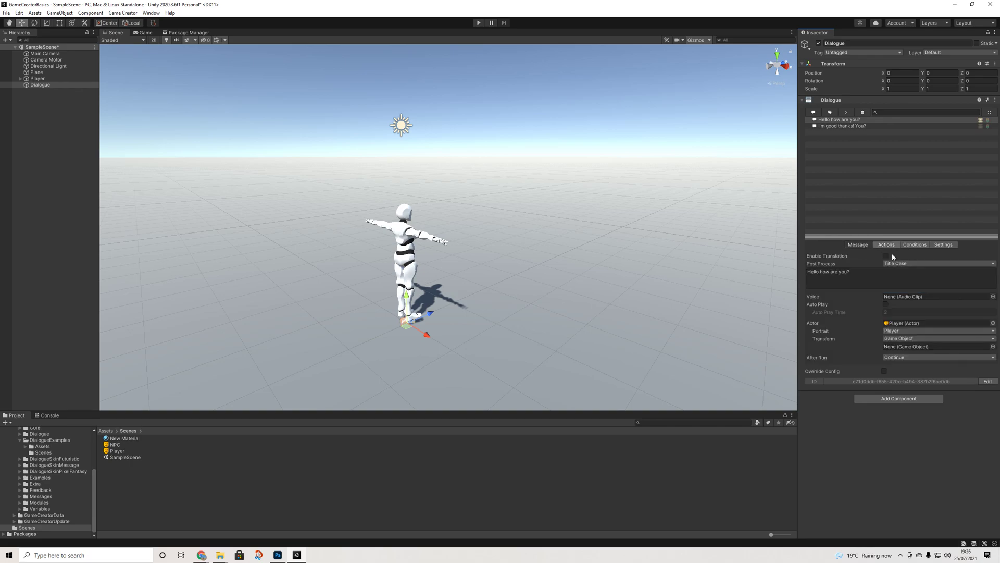
pyautogui.click(866, 146)
pyautogui.click(850, 126)
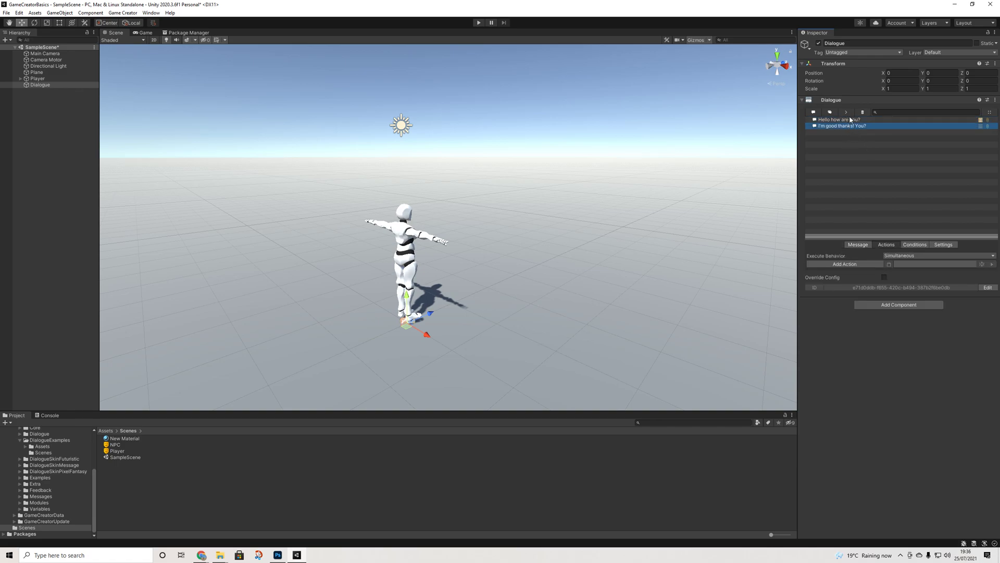
pyautogui.click(840, 120)
# - Add a choice group below the "I'm good thanks! You?" message and look through its choice and action settings
pyautogui.click(840, 125)
pyautogui.click(830, 112)
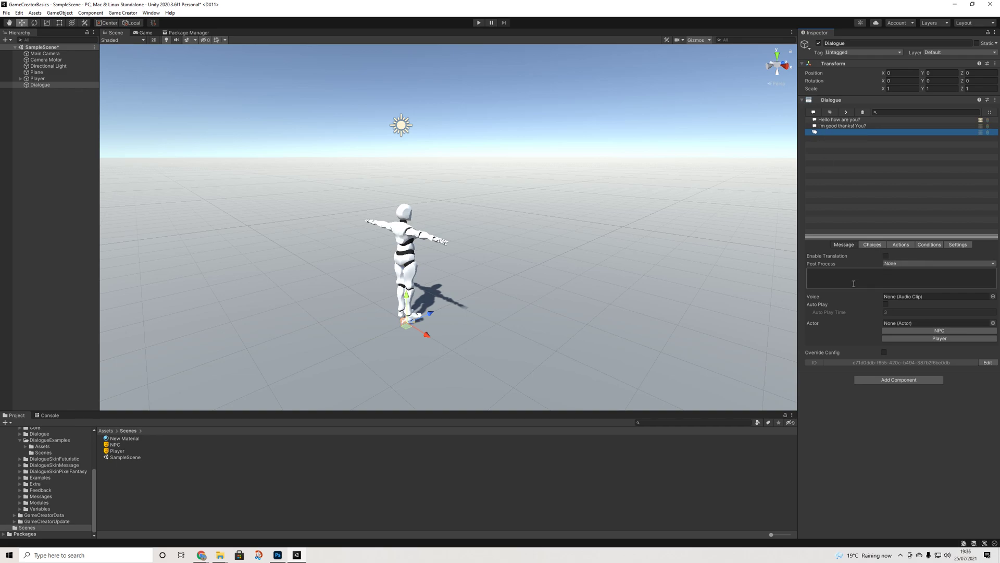
pyautogui.click(872, 245)
pyautogui.click(901, 245)
pyautogui.click(873, 244)
pyautogui.click(844, 244)
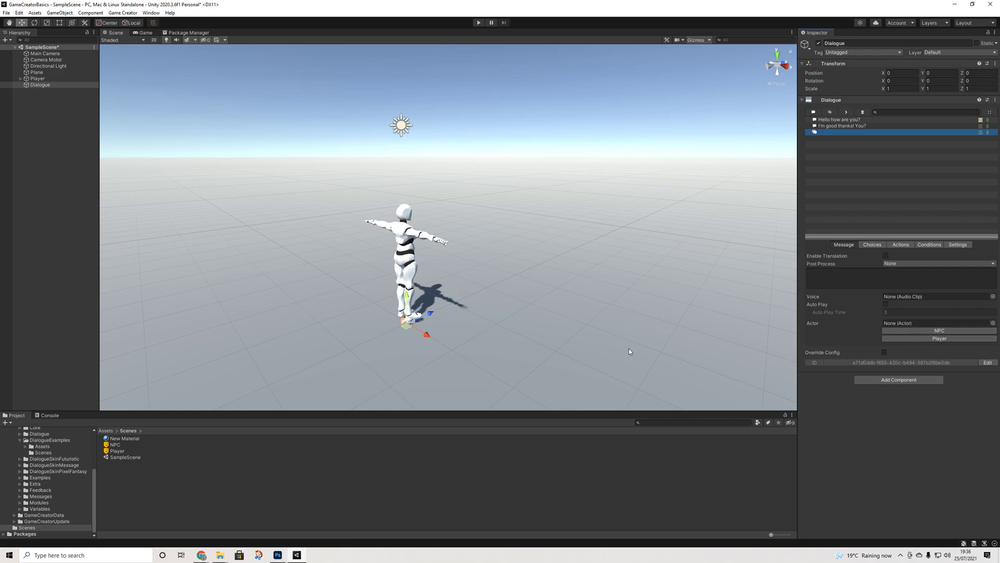
# - Assign the Player actor with the Excited portrait to the choice group and set its text to "Well to be fair..."
pyautogui.click(933, 340)
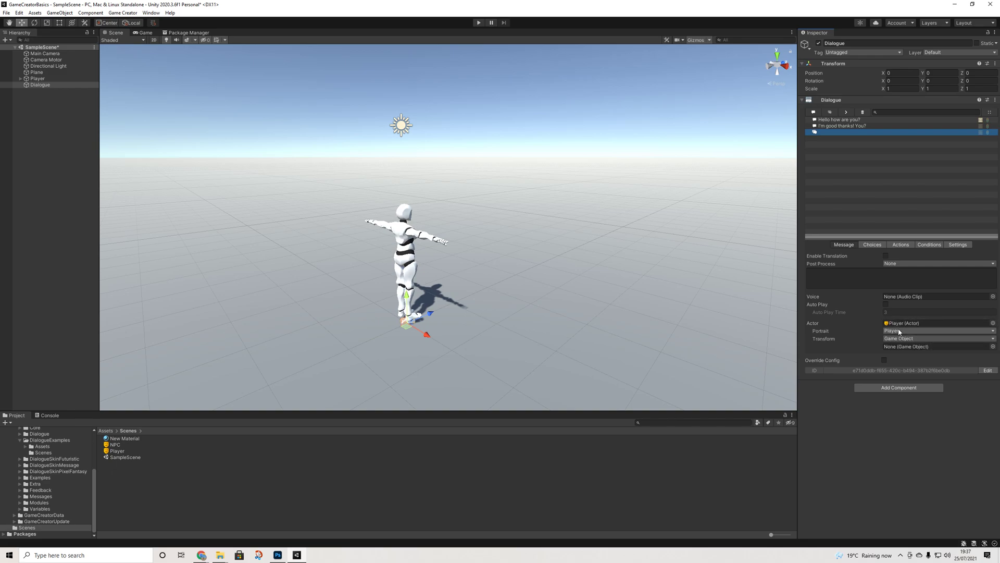
pyautogui.click(898, 333)
pyautogui.click(900, 347)
pyautogui.click(874, 286)
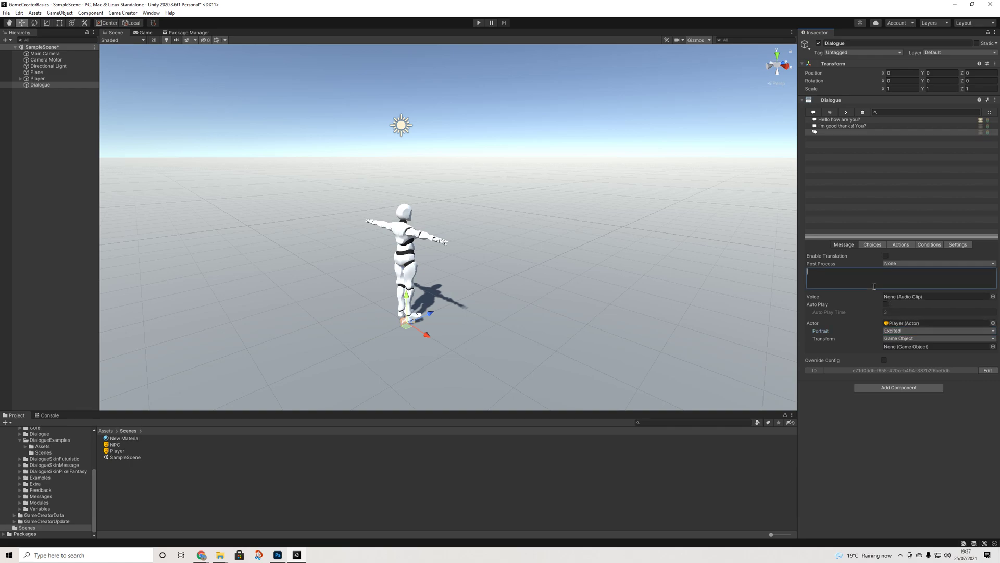
pyautogui.write('WEll')
pyautogui.click(868, 249)
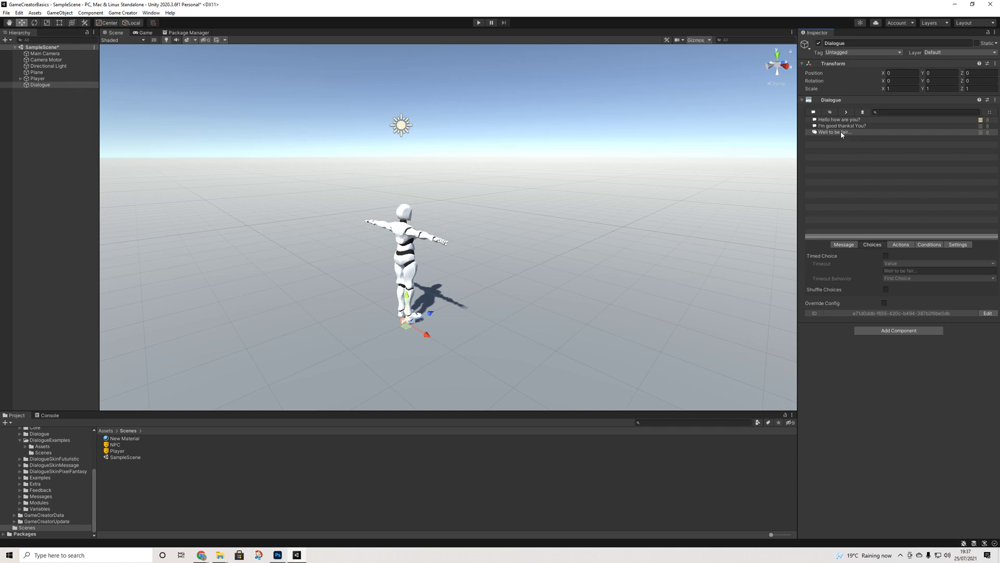
# - Add the choices "I'm great really" and "Not that good" to the "Well to be fair..." choice group
pyautogui.click(848, 111)
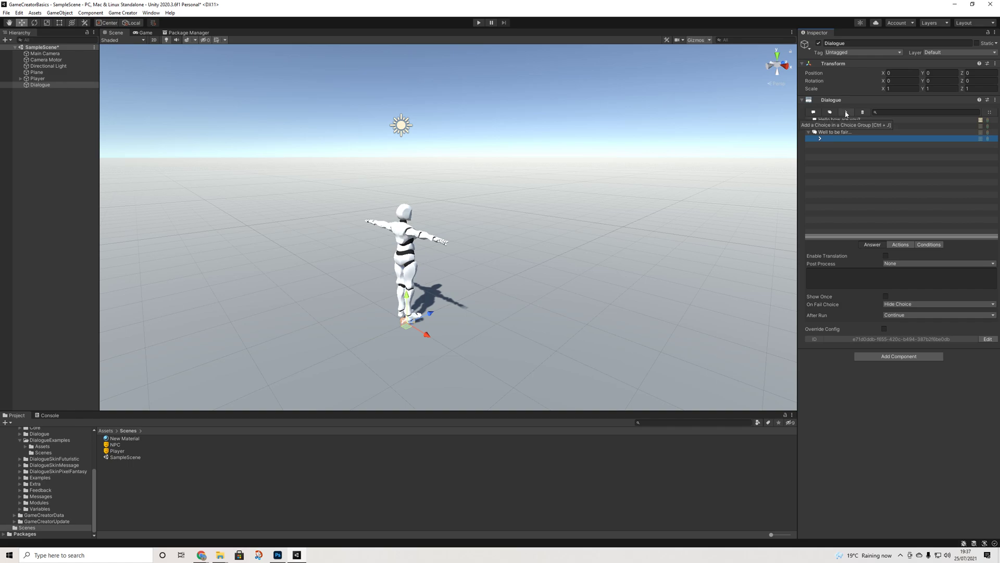
pyautogui.click(832, 281)
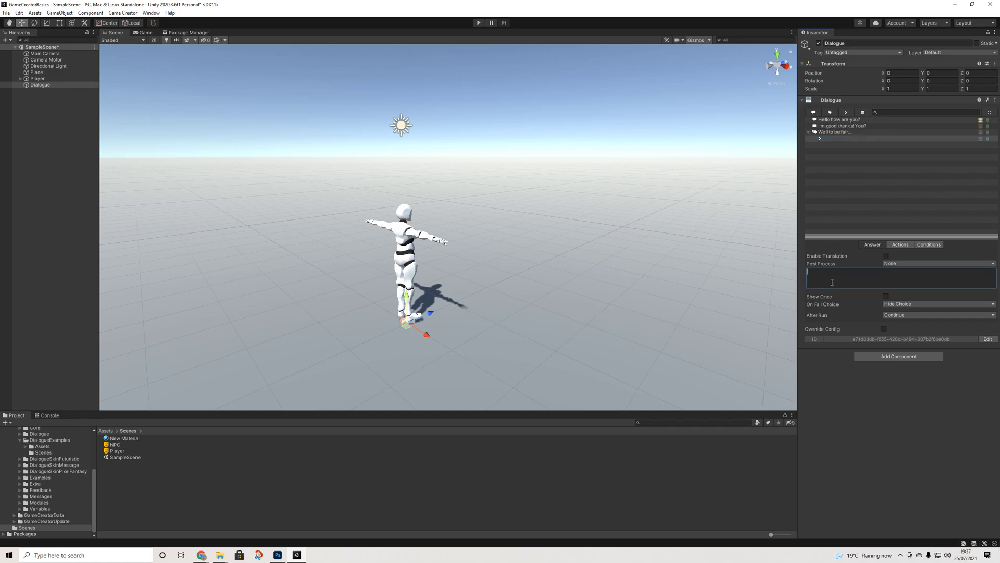
pyautogui.write("I'm great really")
pyautogui.click(846, 112)
pyautogui.click(832, 280)
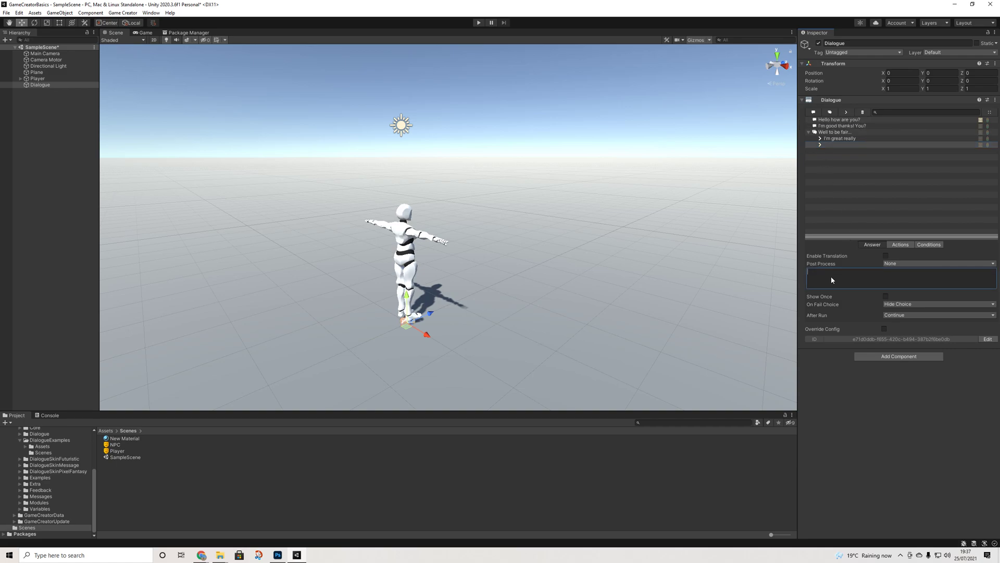
pyautogui.write('Not that good')
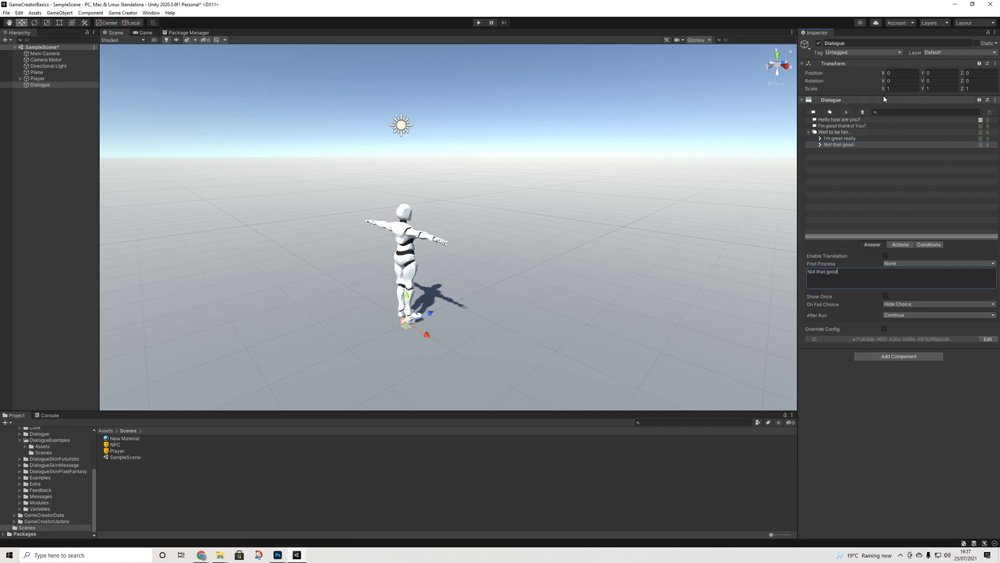
# - Add a third choice reading "None of your business!" and set its After Run behaviour to Exit
pyautogui.click(847, 112)
pyautogui.write('N')
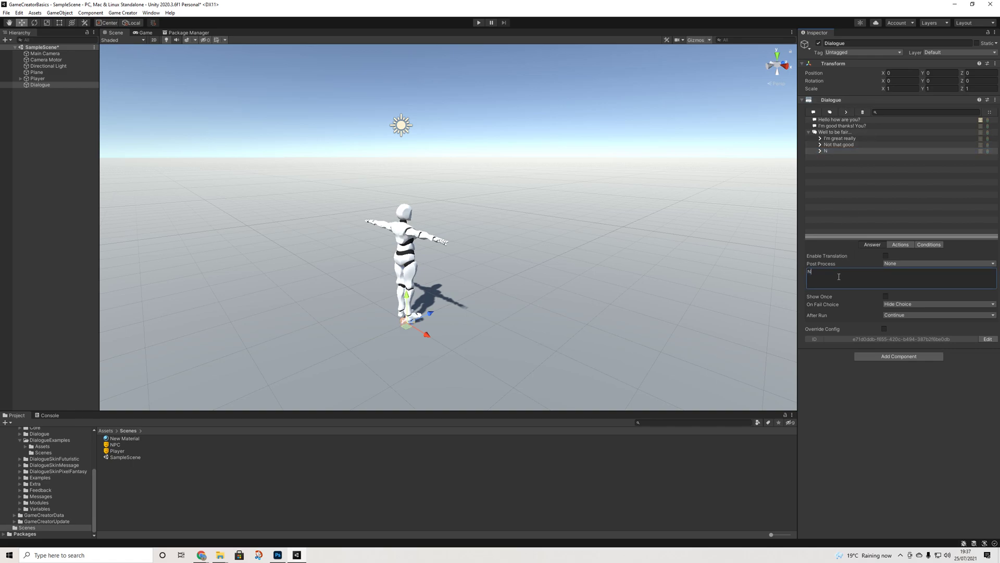
pyautogui.write('one of your business!')
pyautogui.click(892, 316)
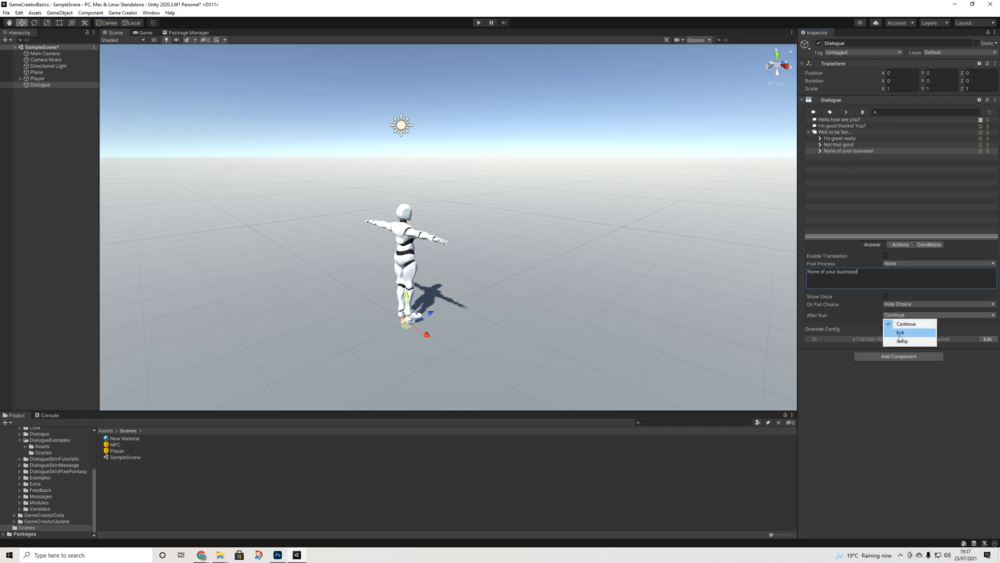
pyautogui.click(901, 335)
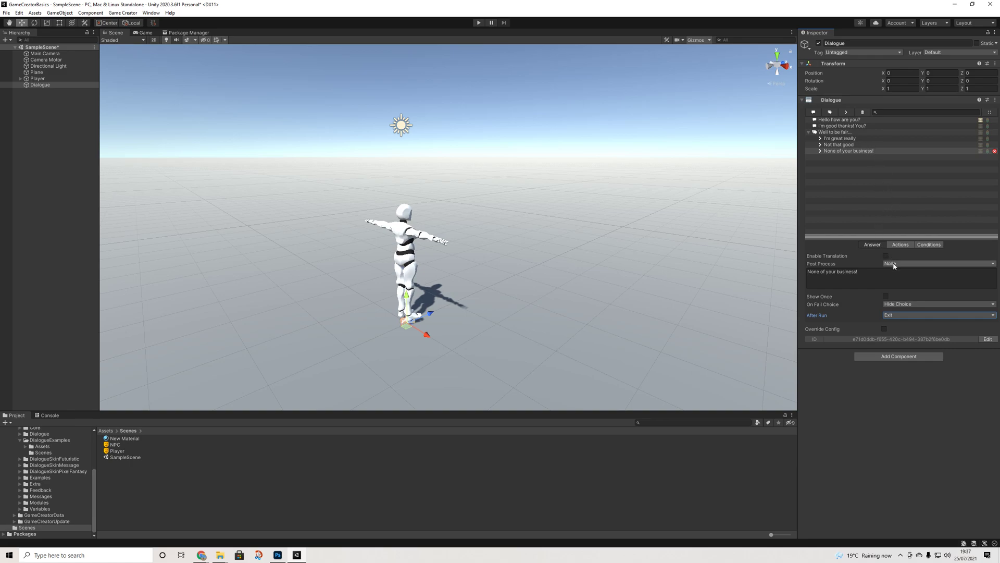
# - Add an NPC message reading "Don't care" under the "Not that good" choice, with After Run set to Exit
pyautogui.click(843, 145)
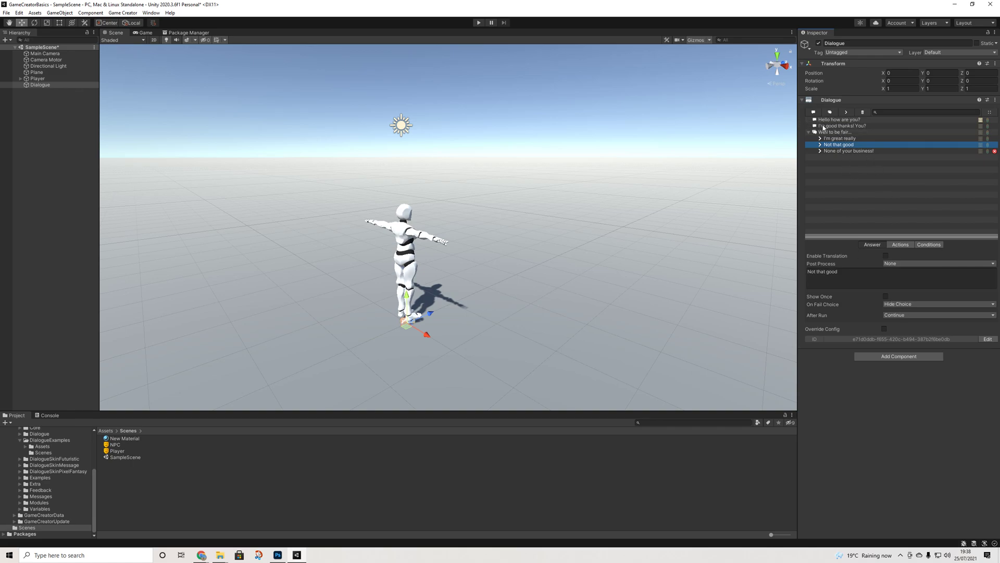
pyautogui.hotkey('ctrl', 't')
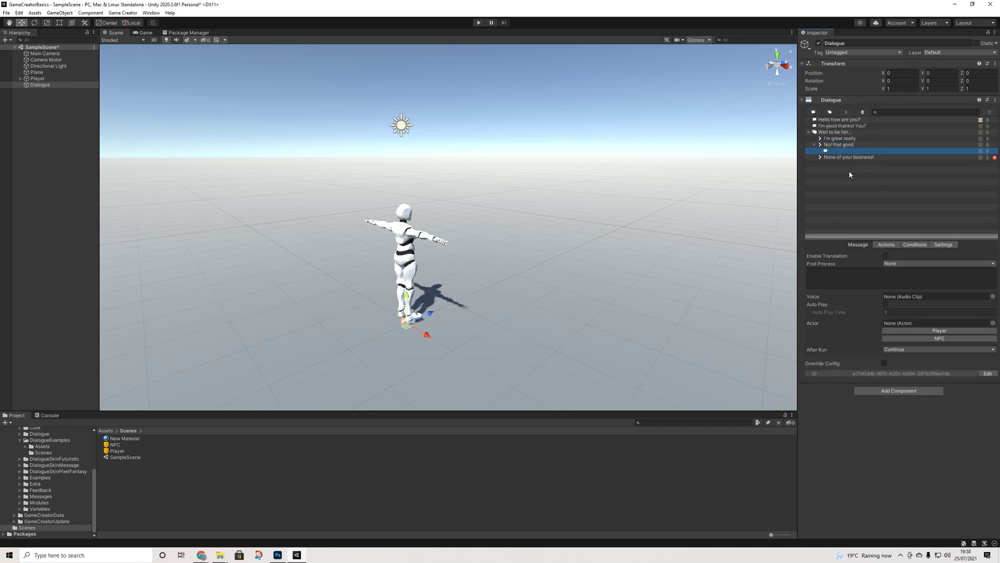
pyautogui.click(927, 338)
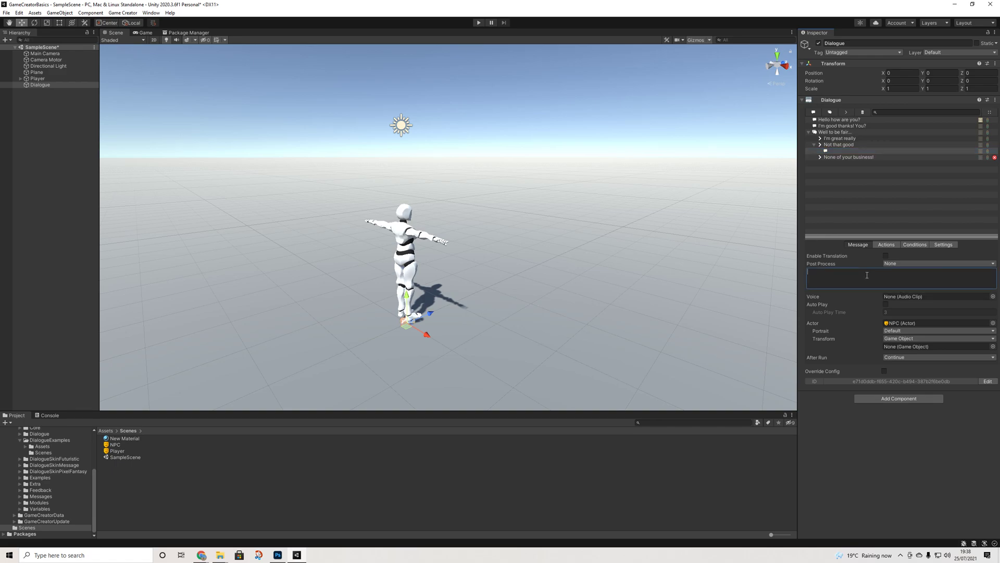
pyautogui.write('N')
pyautogui.write("on't care")
pyautogui.click(898, 357)
pyautogui.click(901, 371)
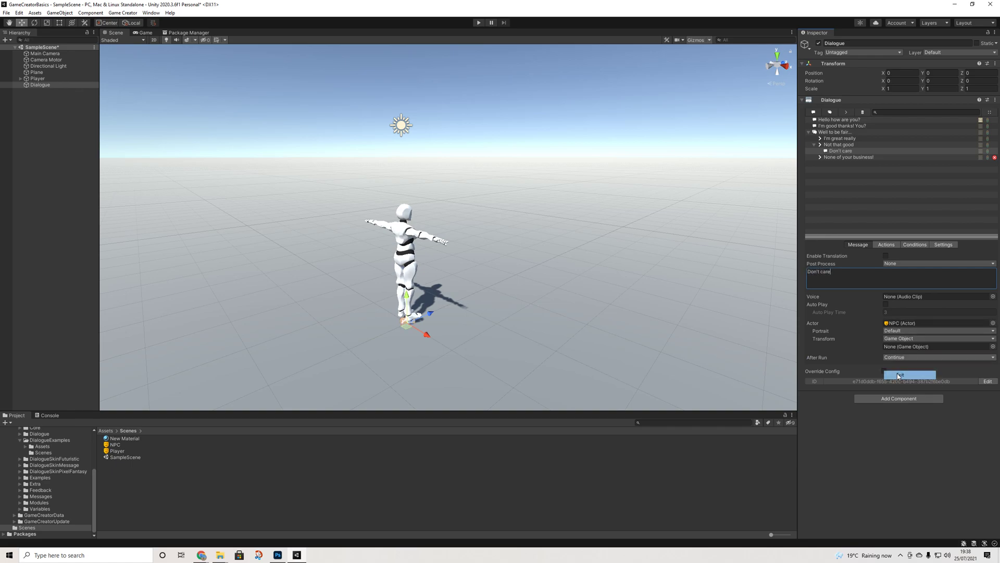
# - Add an NPC message reading "Cool, good for you" under the "I'm great really" choice, with After Run set to Exit
pyautogui.click(844, 139)
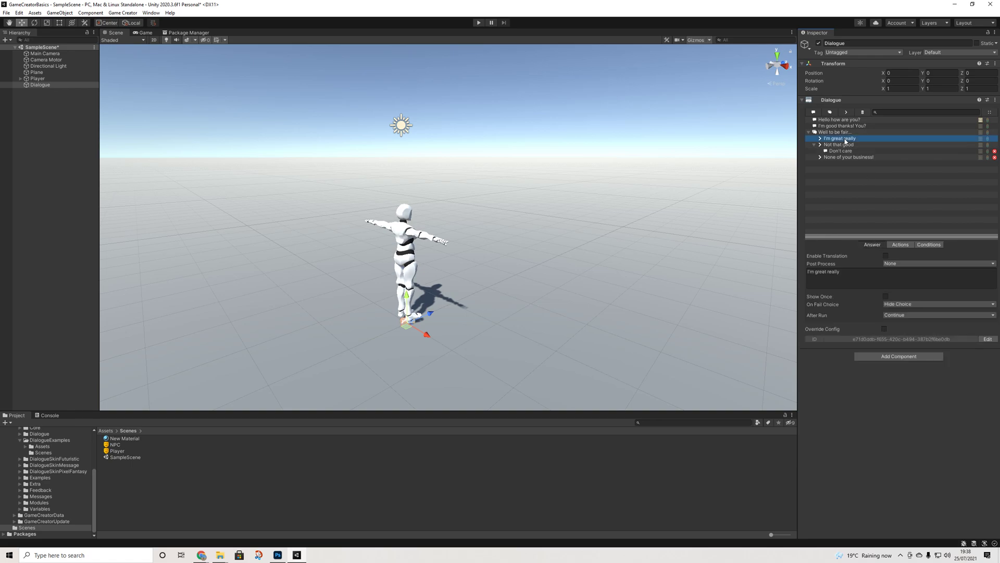
pyautogui.click(813, 111)
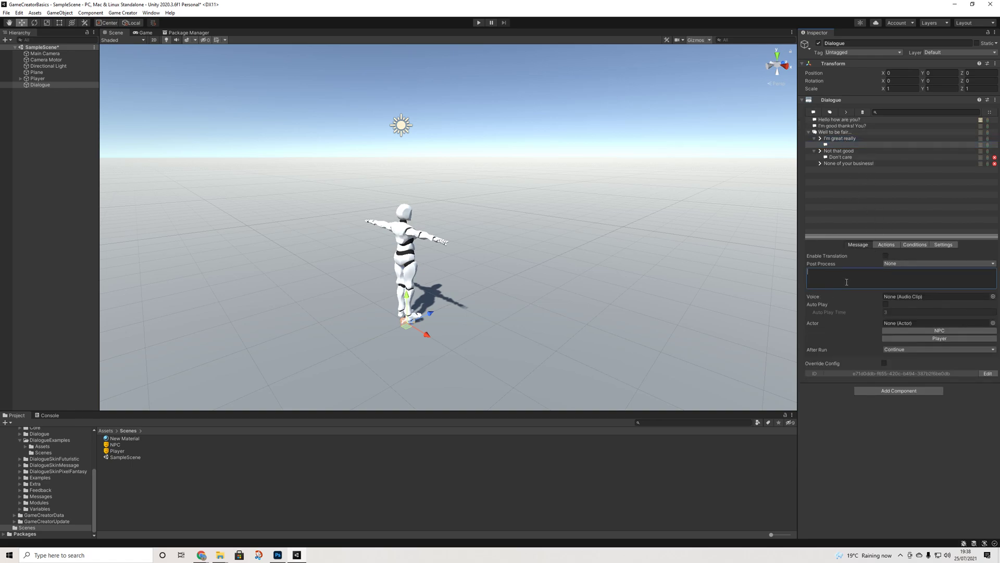
pyautogui.write('Cool, good for you')
pyautogui.click(926, 329)
pyautogui.click(917, 357)
pyautogui.click(896, 371)
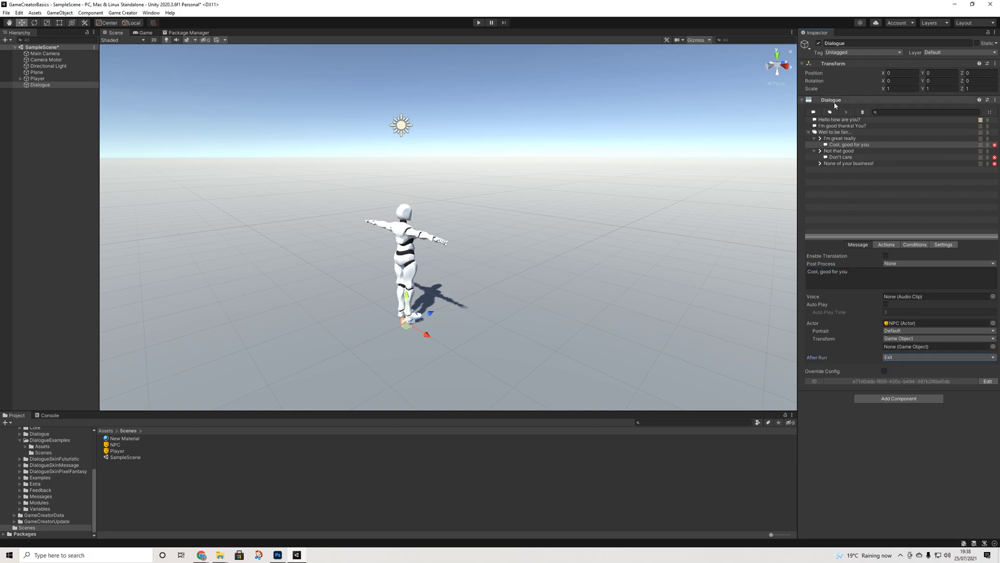
# - Create a Game Creator Trigger in the scene and move it away from the player to about 1.84 along Z
pyautogui.rightClick(39, 97)
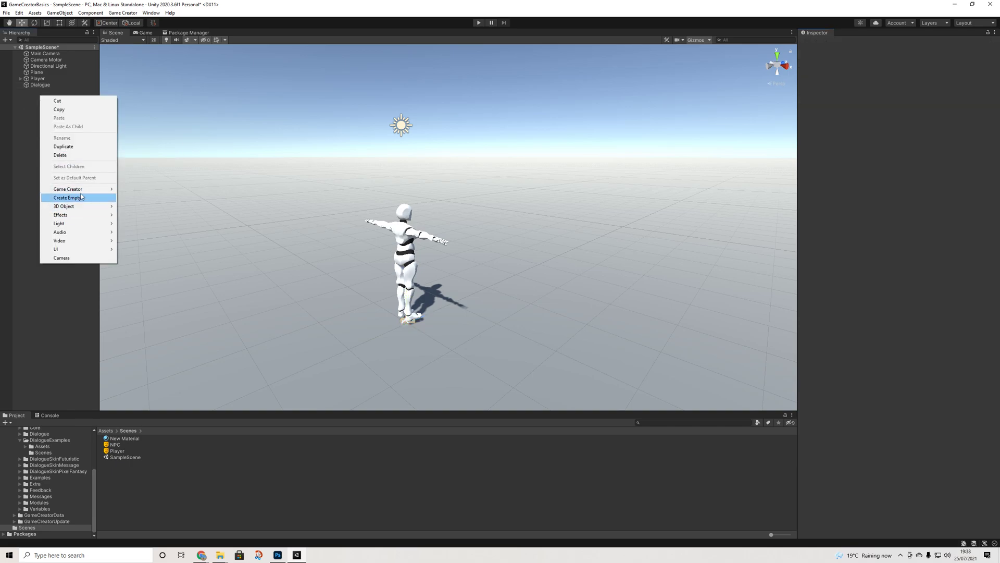
pyautogui.moveTo(78, 188)
pyautogui.click(136, 228)
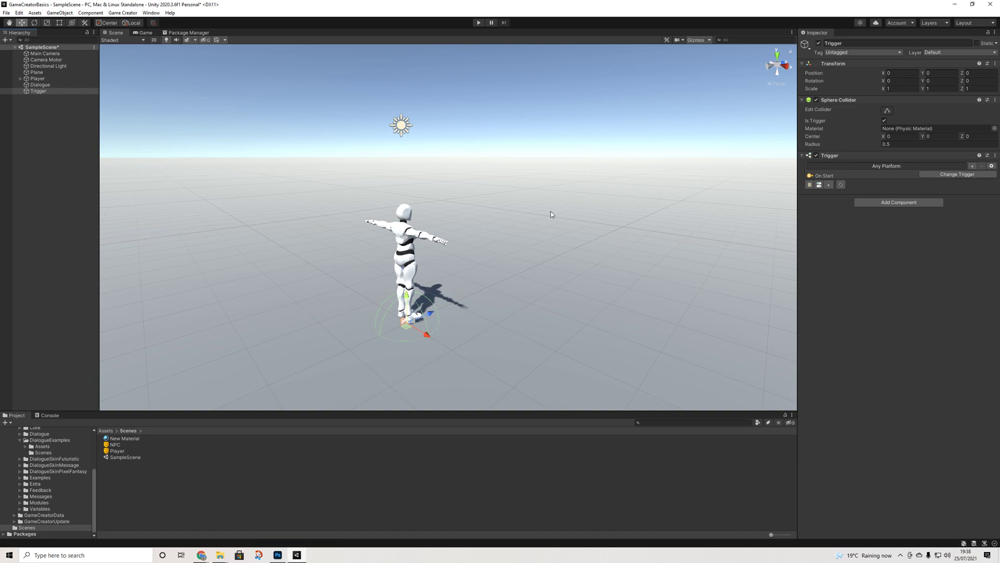
pyautogui.moveTo(430, 313); pyautogui.dragTo(508, 295)
# - Create a Game Creator Character in the scene and move it to about 2.18 along Z
pyautogui.rightClick(54, 106)
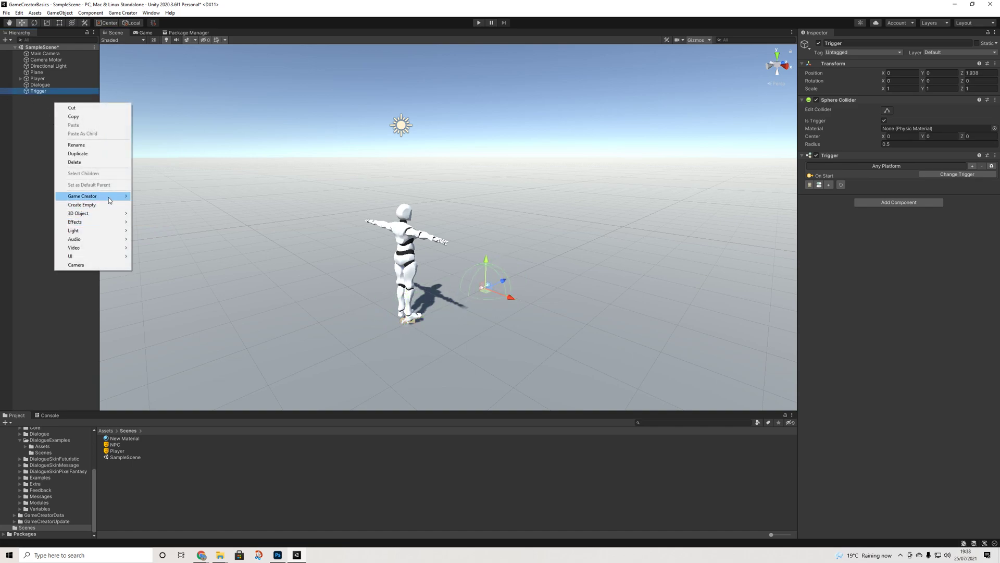
pyautogui.moveTo(109, 197)
pyautogui.moveTo(175, 218)
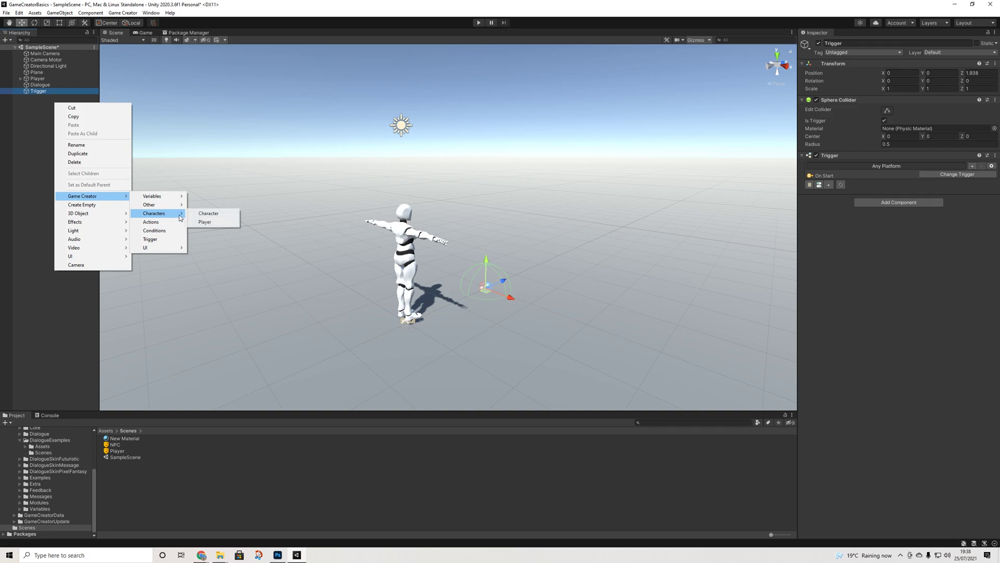
pyautogui.click(208, 215)
pyautogui.moveTo(427, 258); pyautogui.dragTo(514, 257)
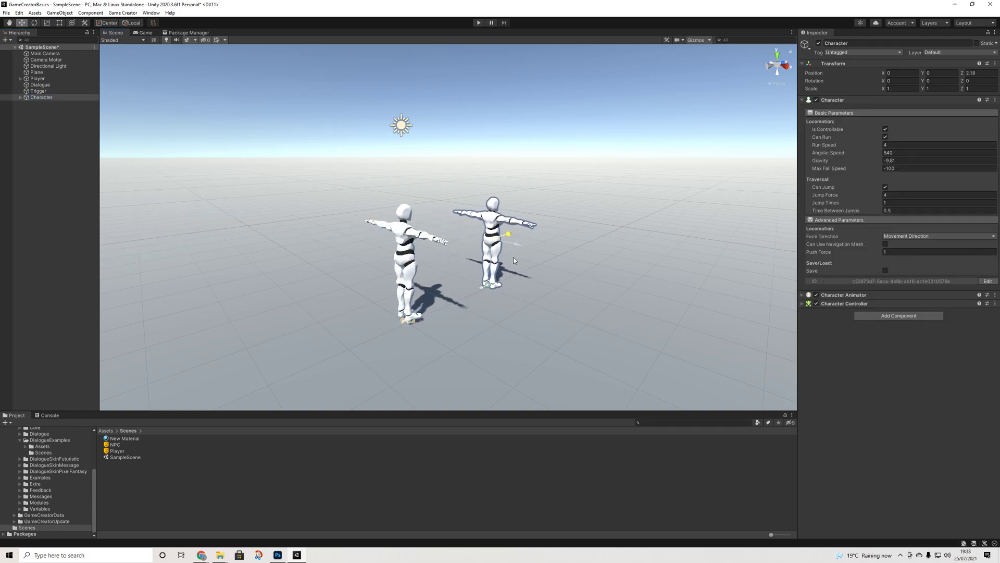
# - Rotate the NPC character 180 degrees about Y so it faces the player
pyautogui.click(35, 23)
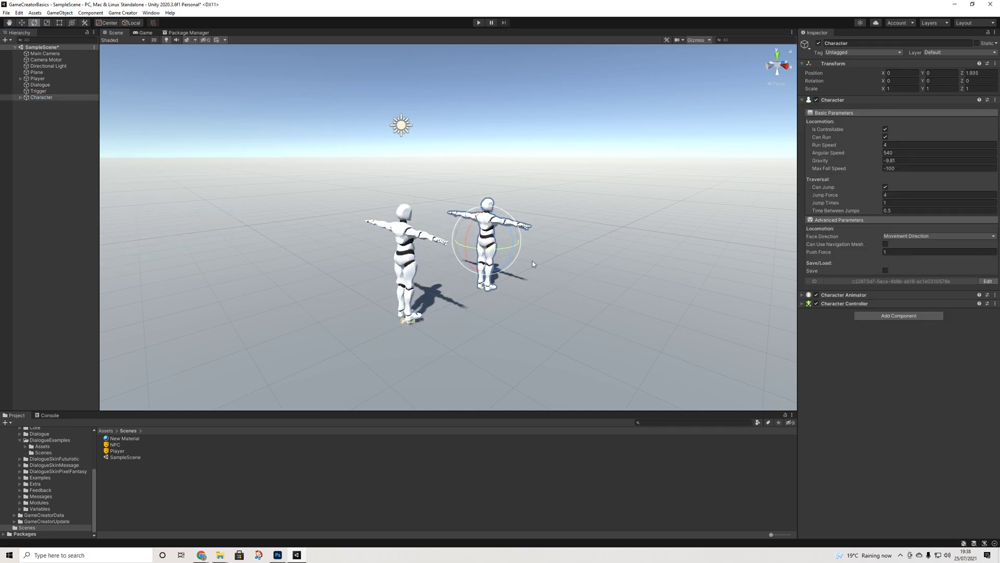
pyautogui.moveTo(499, 254); pyautogui.dragTo(314, 216)
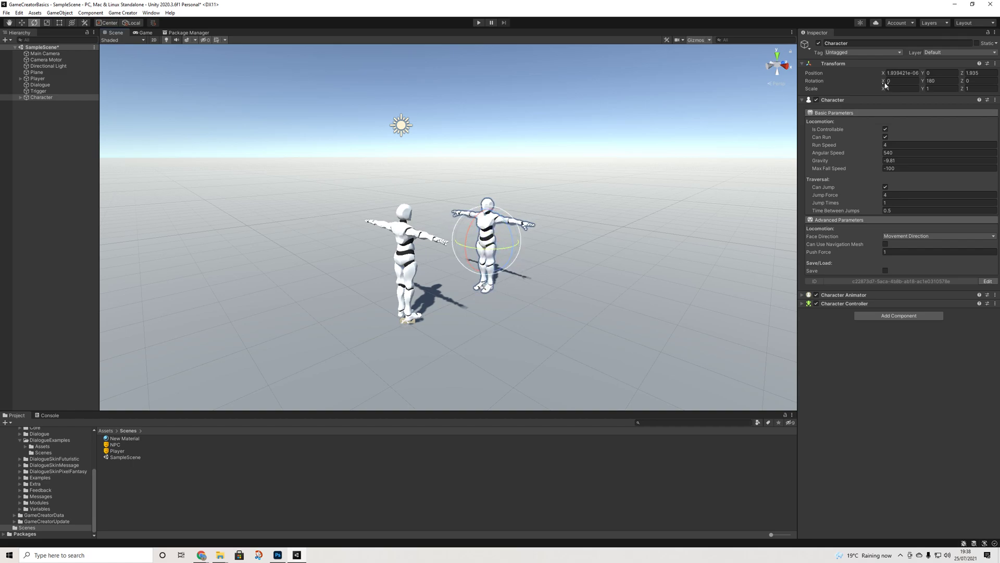
# - Stretch the Trigger object to a Y scale of about 1.74 and change its trigger type to On Player Enter
pyautogui.click(38, 91)
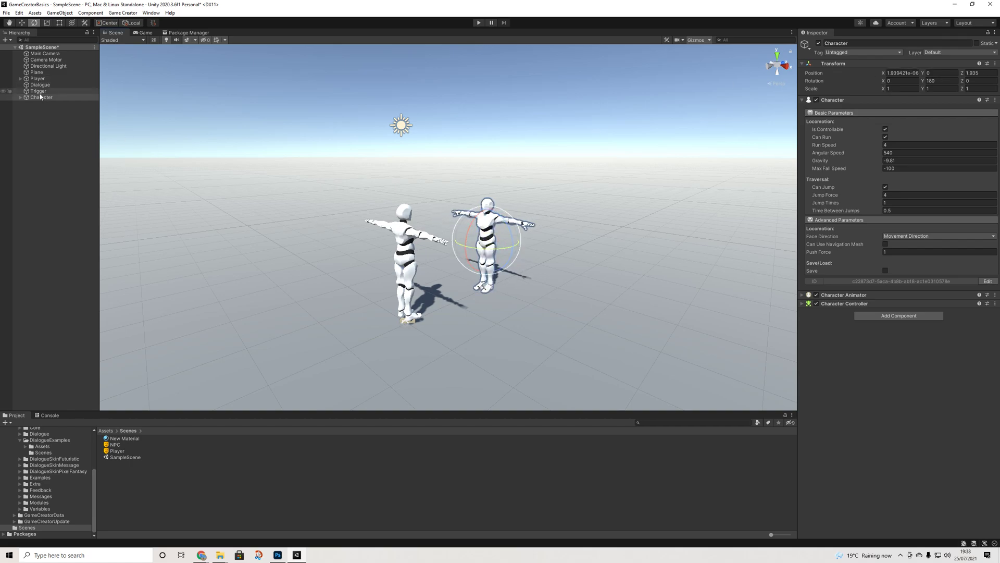
pyautogui.click(46, 22)
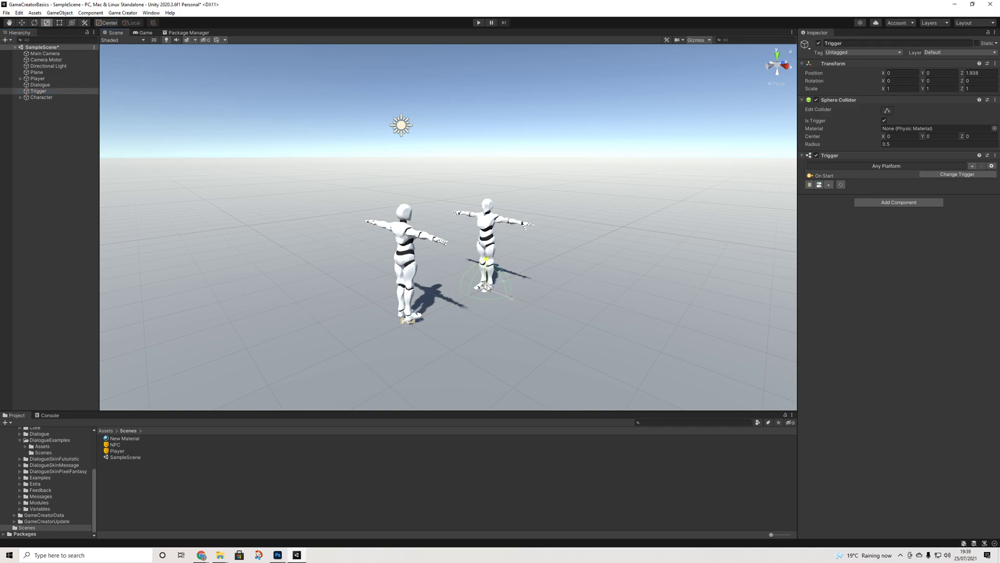
pyautogui.moveTo(488, 287); pyautogui.dragTo(562, 264)
pyautogui.click(945, 175)
pyautogui.write('play')
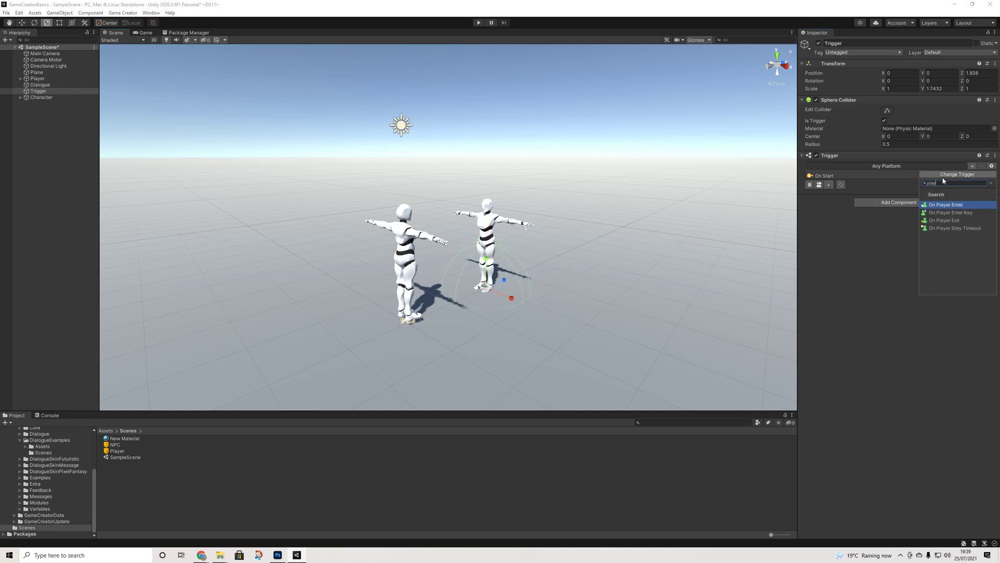
pyautogui.press('Return')
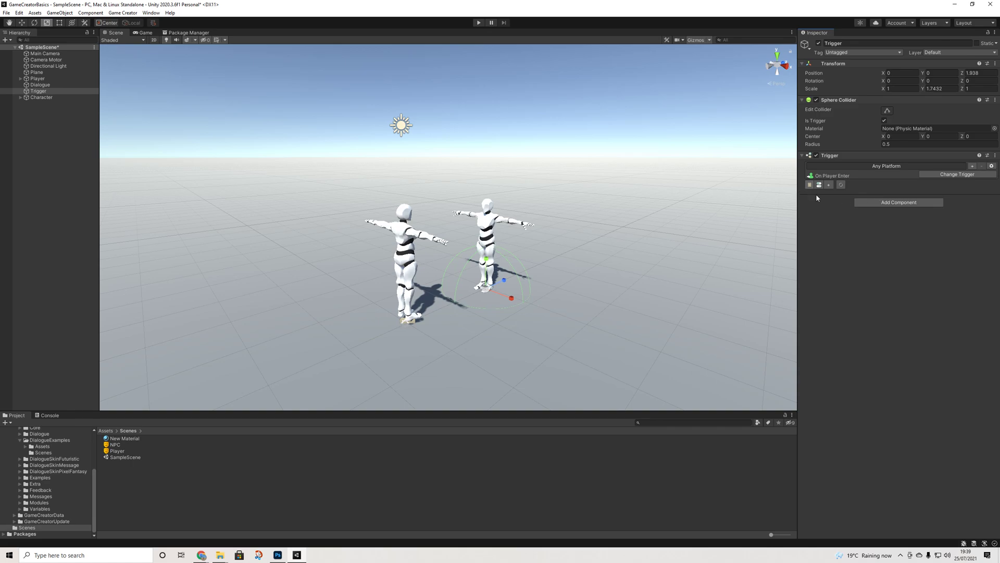
# - Add an Actions component to the Trigger object and an actions slot to its On Player Enter event
pyautogui.click(868, 202)
pyautogui.write('actions')
pyautogui.press('Return')
pyautogui.click(829, 184)
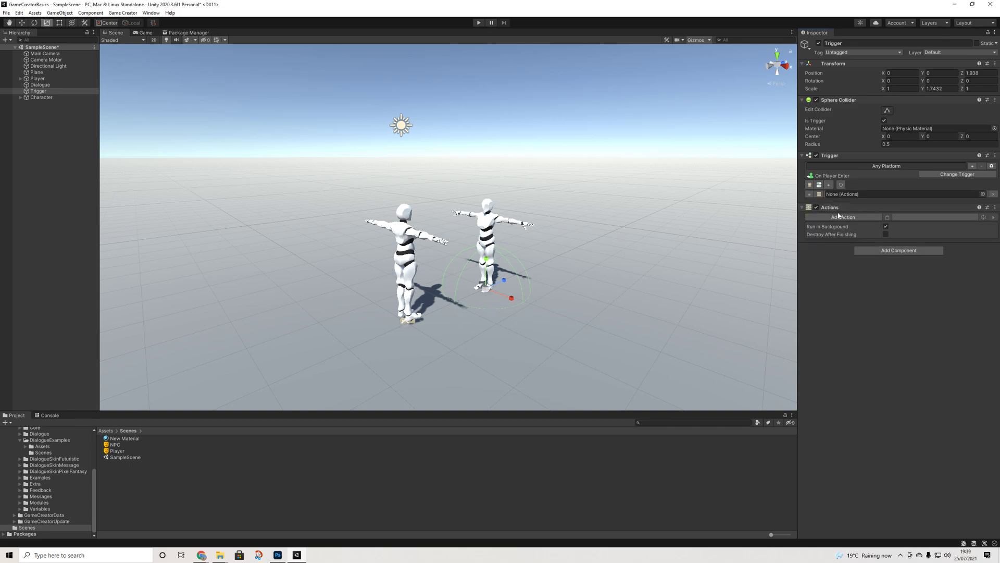
# - Add a Dialogue action to the Trigger's Actions, assign the scene's Dialogue object to it and enable Wait To Complete
pyautogui.click(838, 217)
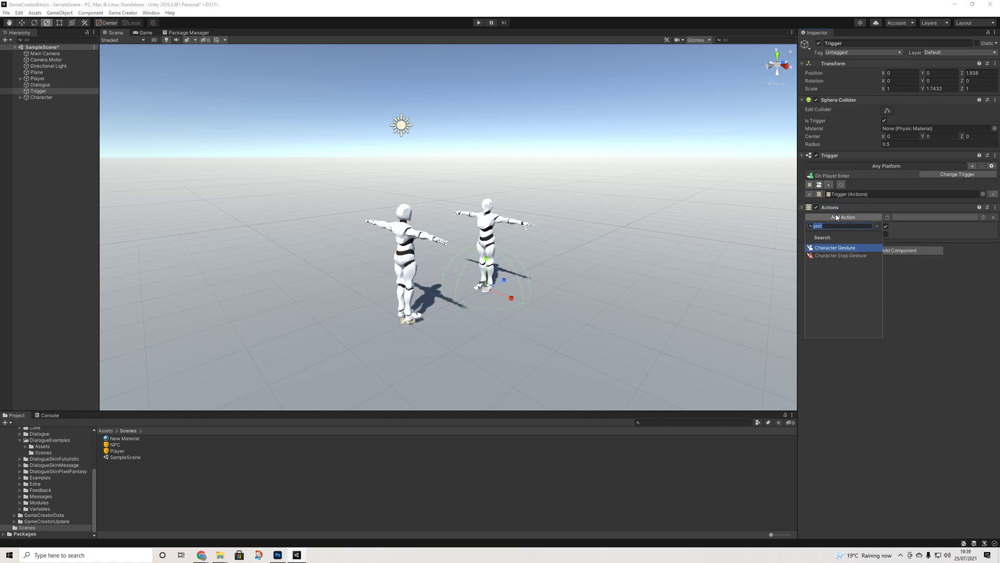
pyautogui.press('BackSpace')
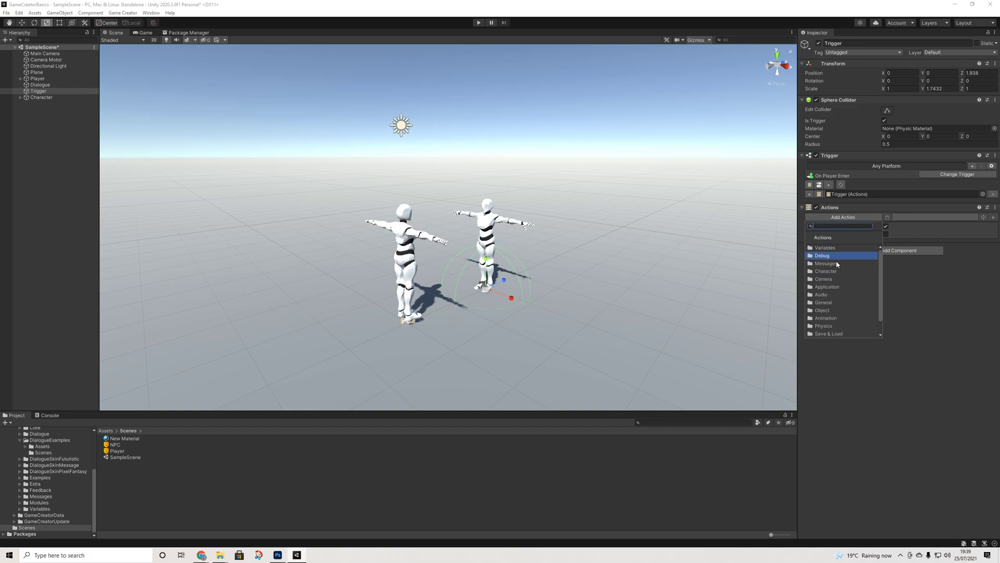
pyautogui.scroll(-1, 831, 295)
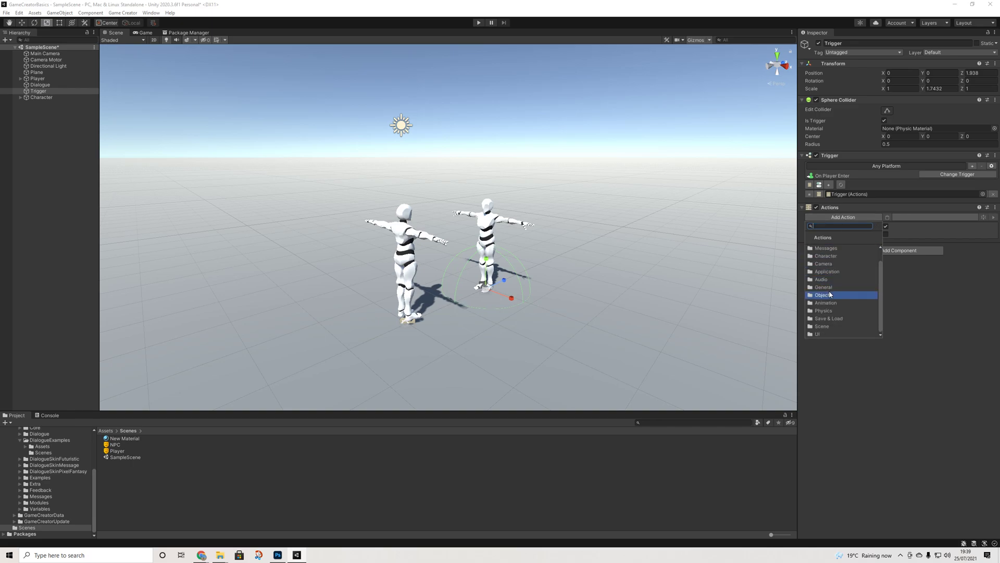
pyautogui.scroll(1, 831, 295)
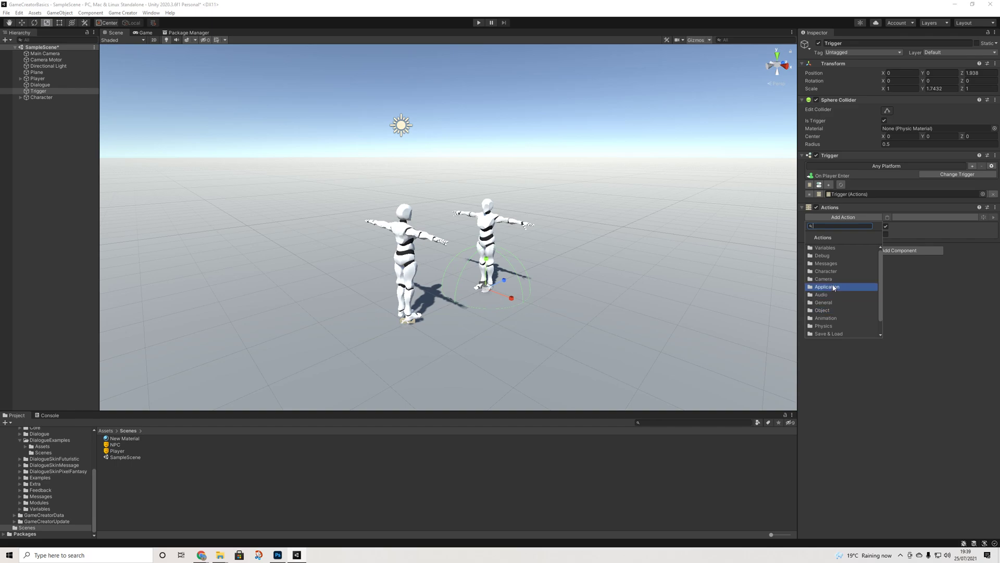
pyautogui.write('dia')
pyautogui.click(832, 284)
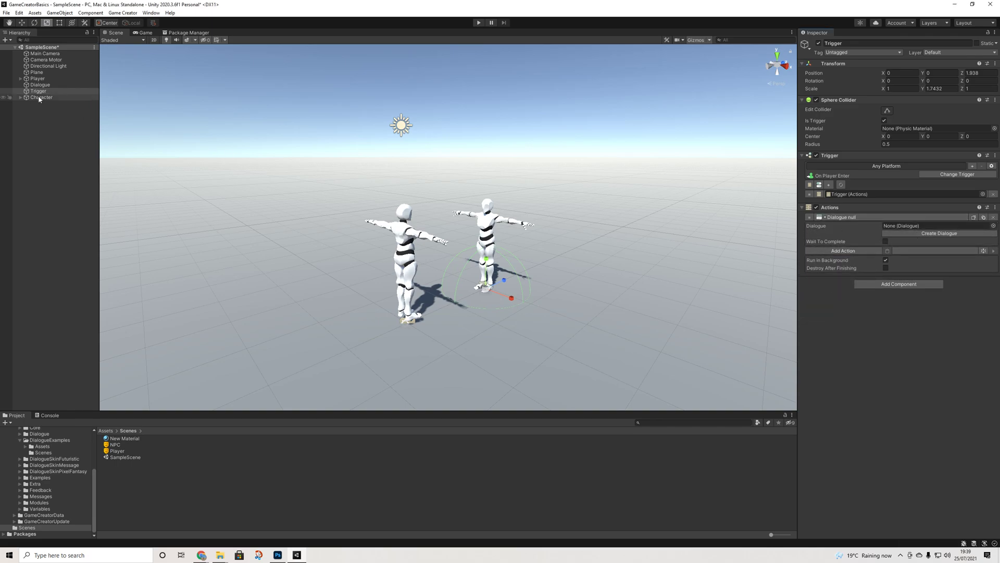
pyautogui.moveTo(39, 85); pyautogui.dragTo(910, 228)
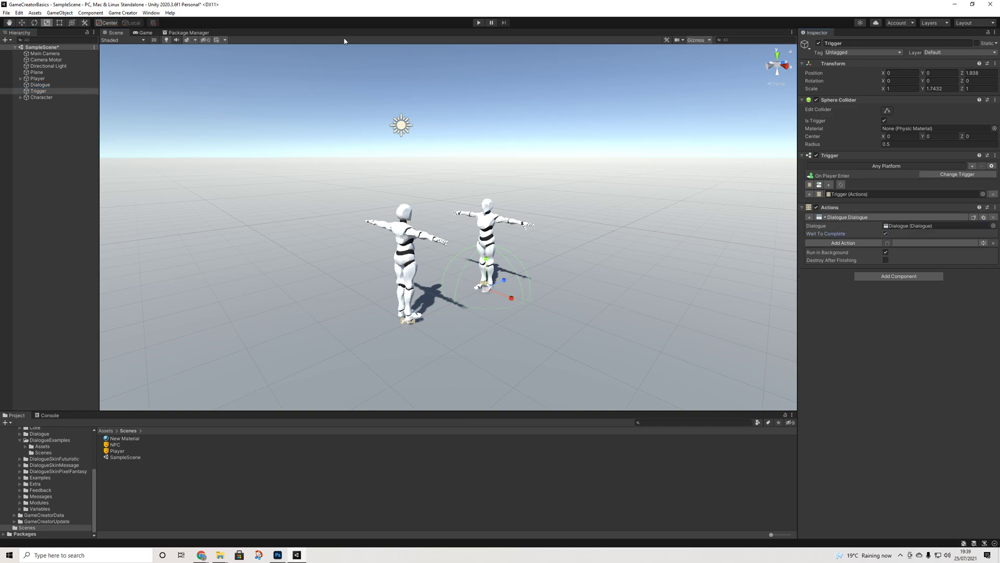
# - Play-test the scene by walking the player into the trigger and choosing "None of your business!" and "Not that good", and stop play mode
pyautogui.click(479, 23)
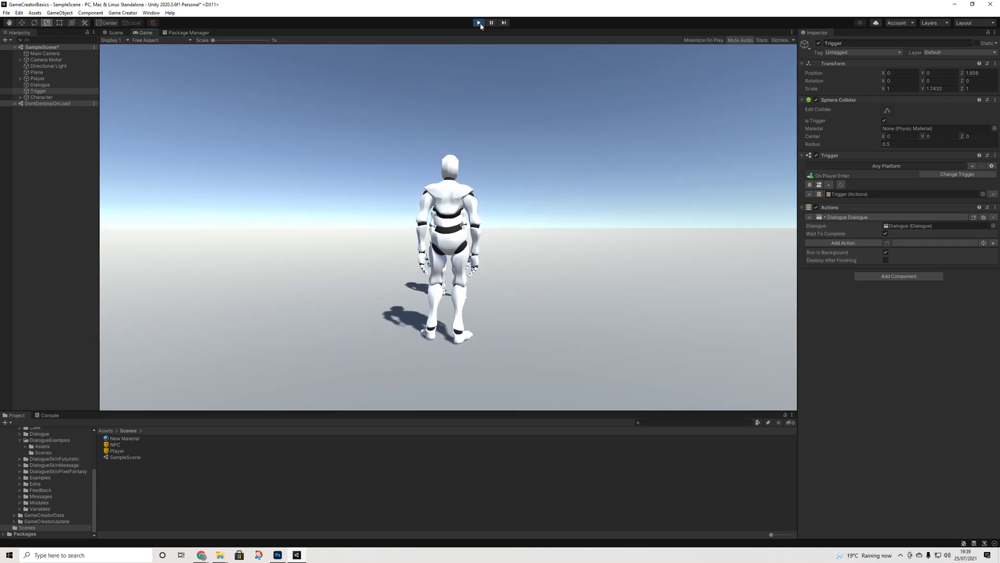
pyautogui.press('w')
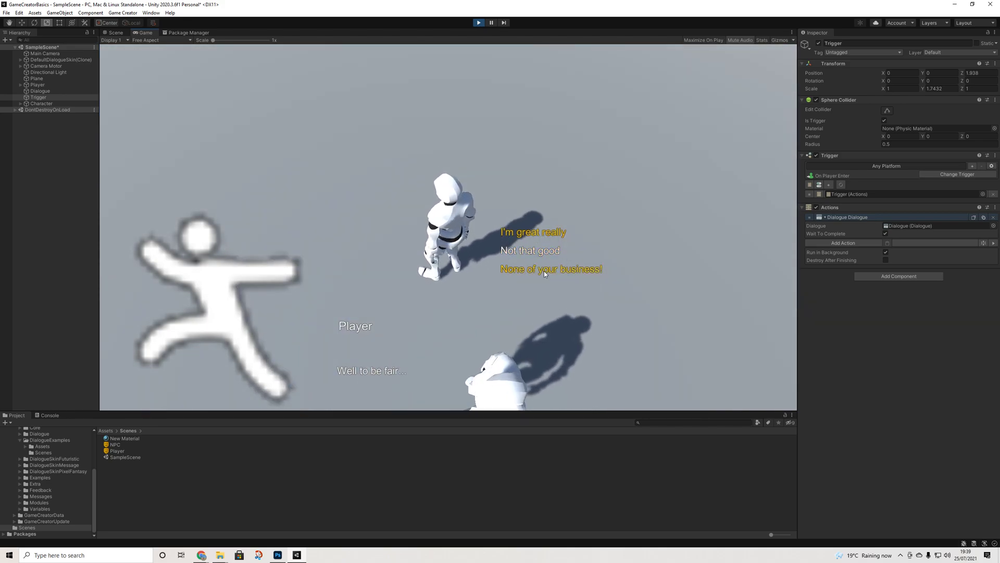
pyautogui.click(544, 271)
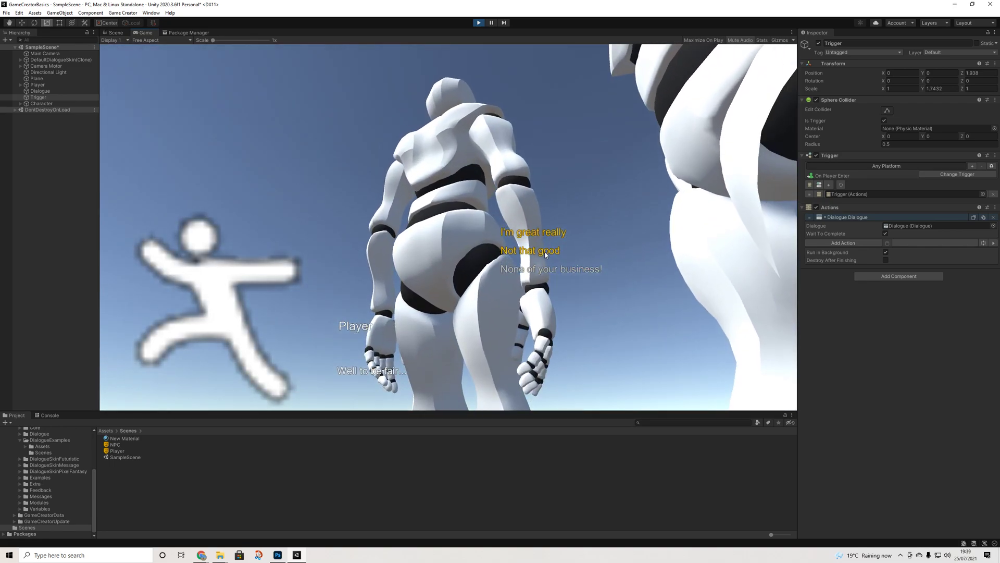
pyautogui.click(544, 253)
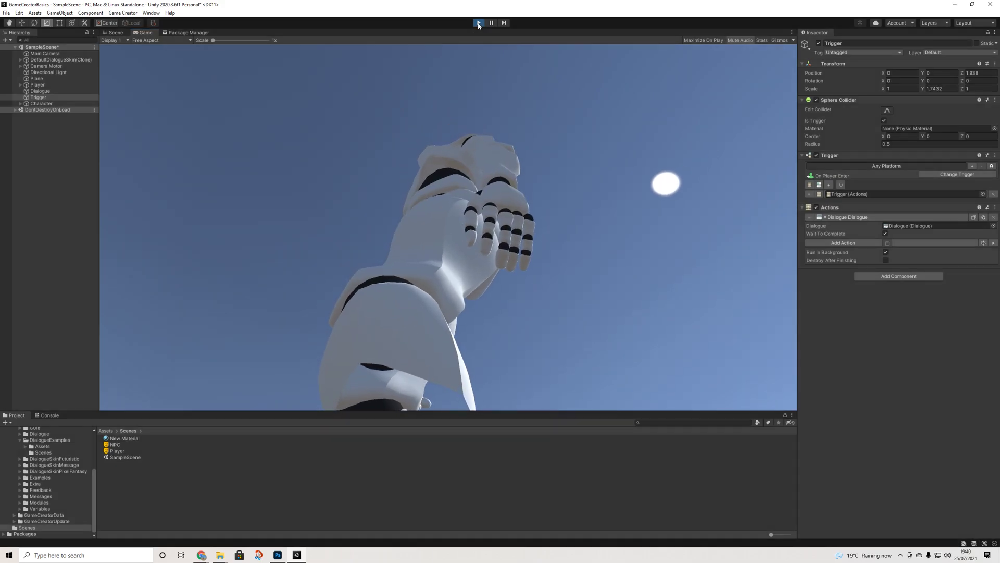
pyautogui.click(478, 23)
# - Add a Local Variables component to the Dialogue object with a Bool variable named Rude
pyautogui.click(40, 84)
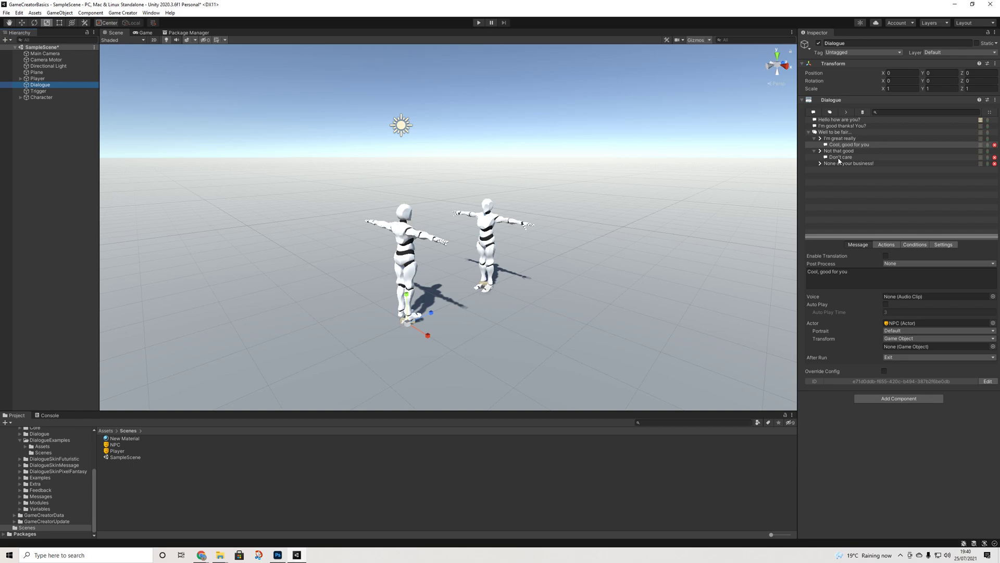
pyautogui.click(841, 158)
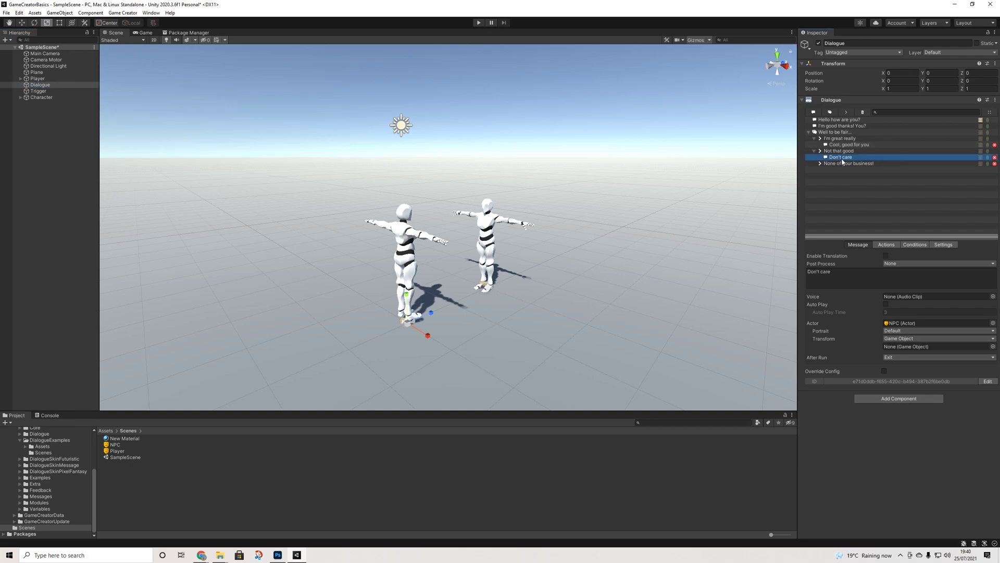
pyautogui.click(849, 163)
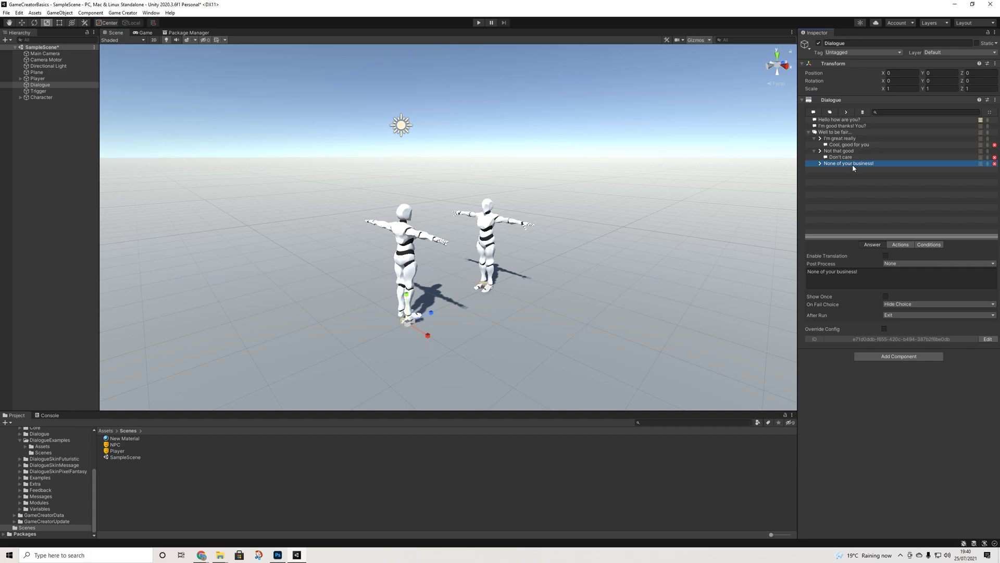
pyautogui.click(884, 358)
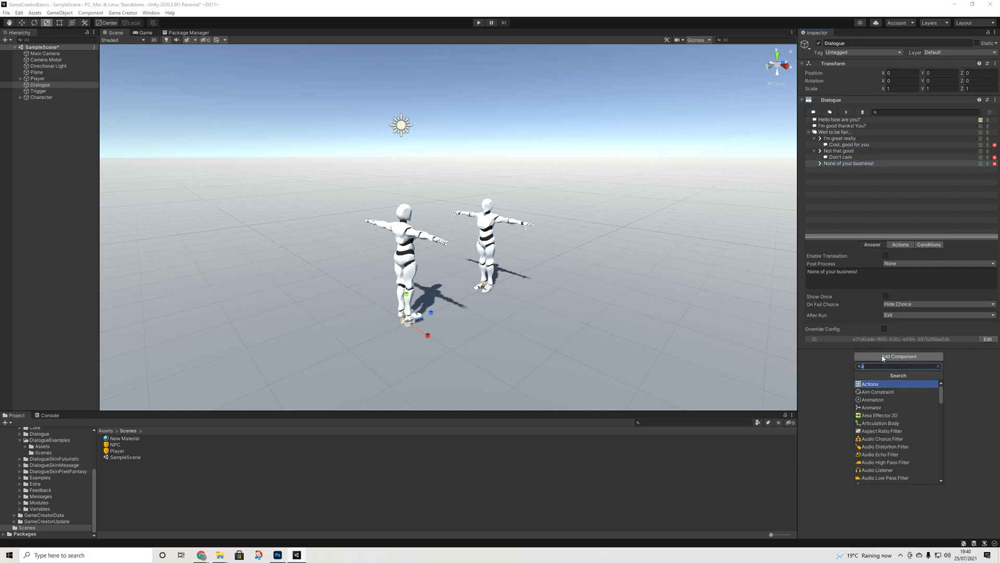
pyautogui.write('local')
pyautogui.press('Return')
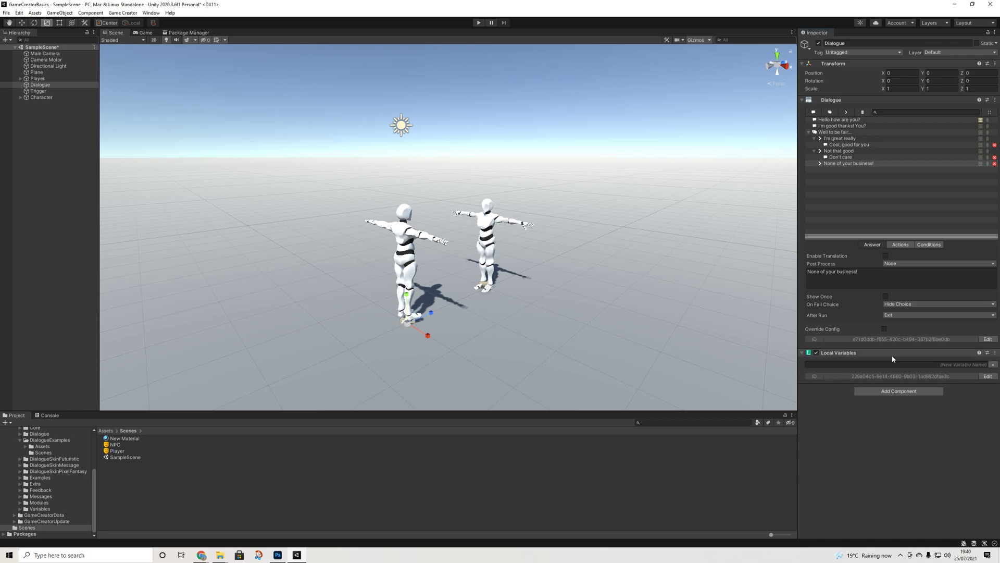
pyautogui.click(993, 364)
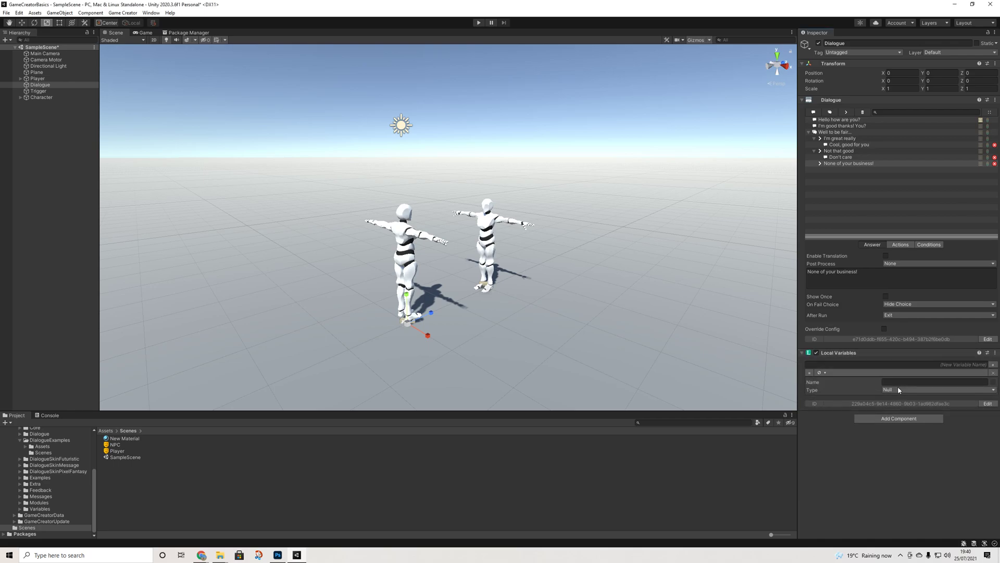
pyautogui.click(898, 390)
pyautogui.click(898, 426)
pyautogui.click(899, 384)
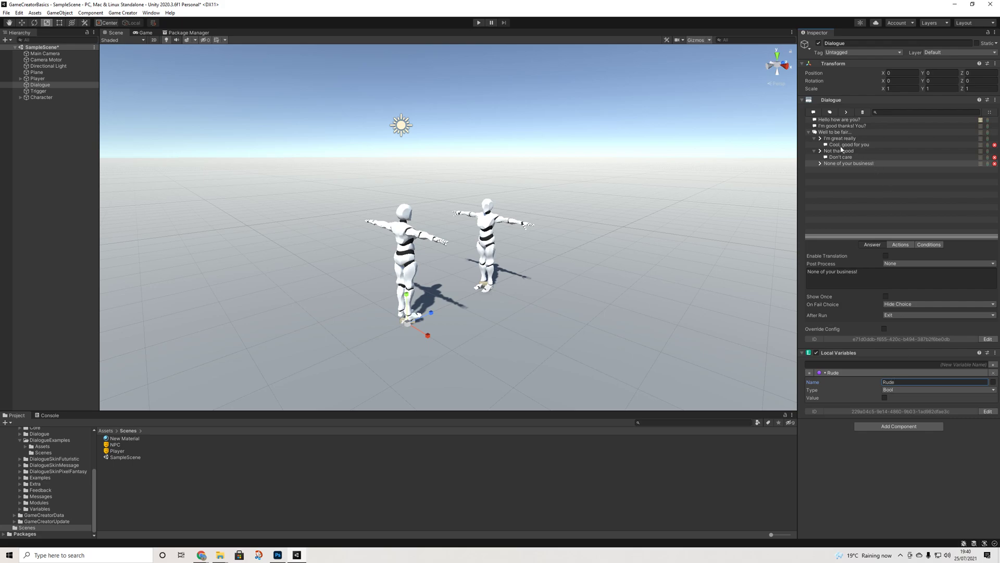
# - Give the "None of your business!" choice an action that assigns true to the Dialogue object's local variable Rude
pyautogui.click(892, 244)
pyautogui.click(857, 264)
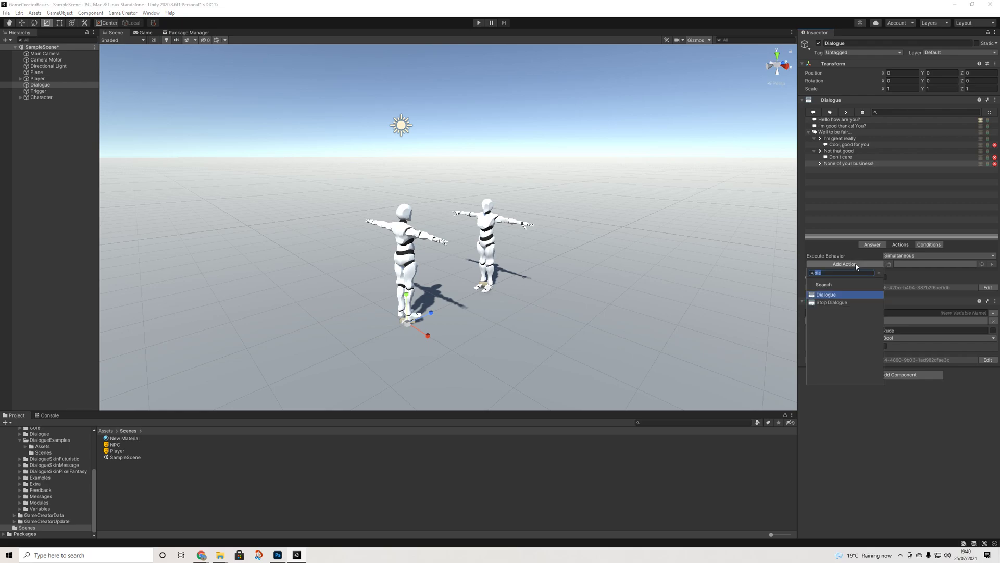
pyautogui.write('bool')
pyautogui.press('Return')
pyautogui.click(888, 272)
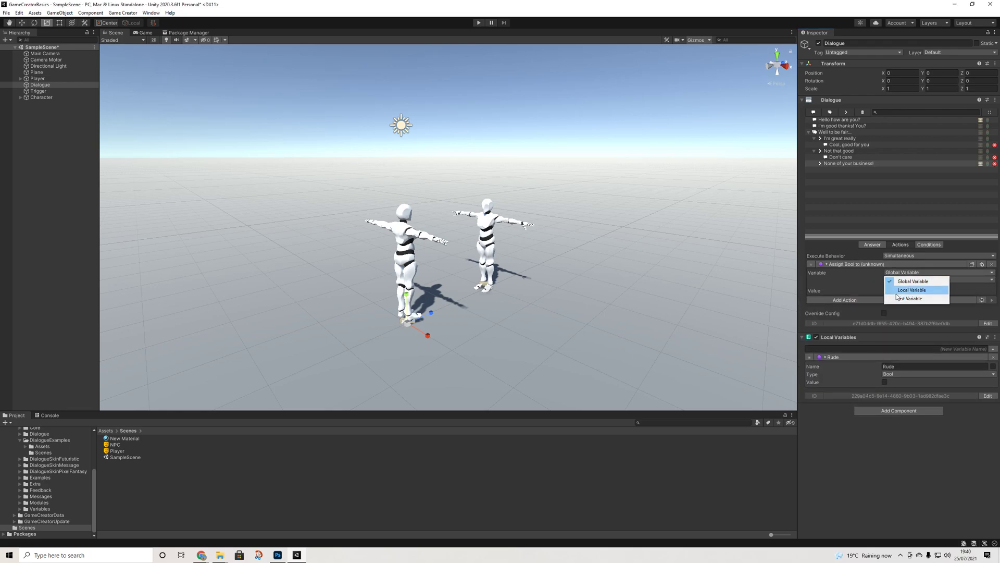
pyautogui.click(904, 286)
pyautogui.moveTo(39, 85); pyautogui.dragTo(948, 279)
pyautogui.click(901, 287)
pyautogui.click(900, 306)
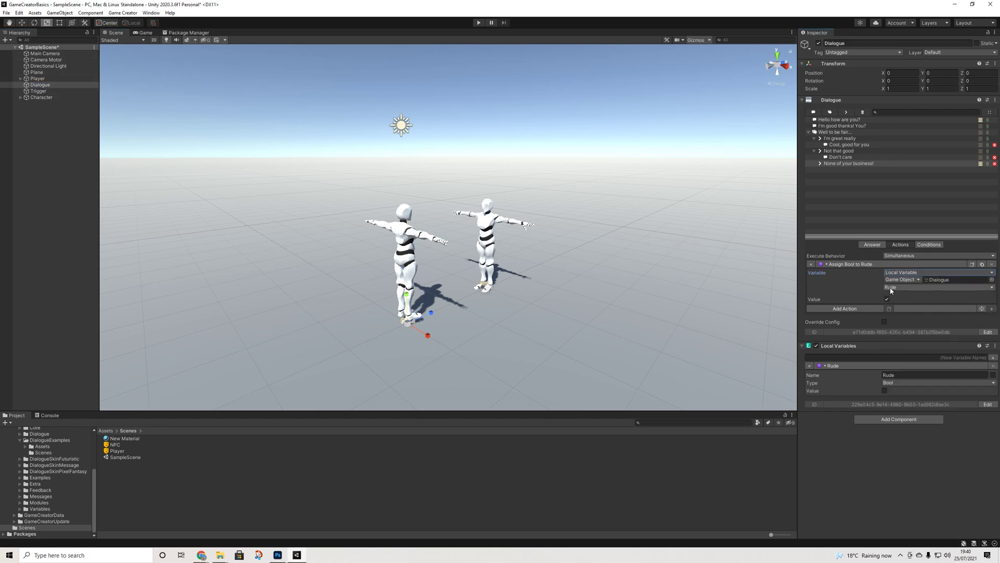
pyautogui.click(873, 245)
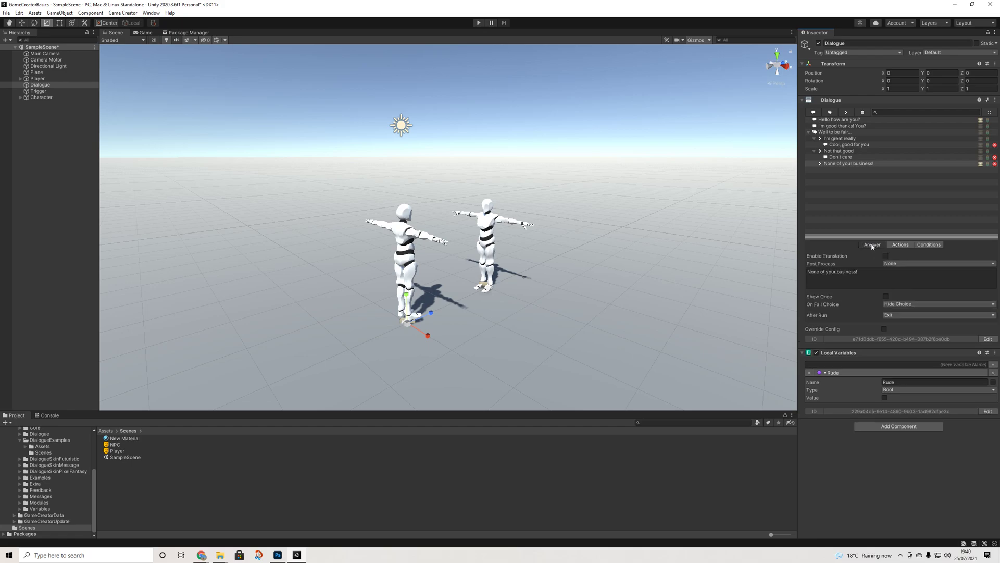
# - Insert a message reading "Go away!" below "I'm good thanks! You?" and set its After Run to Exit
pyautogui.click(836, 126)
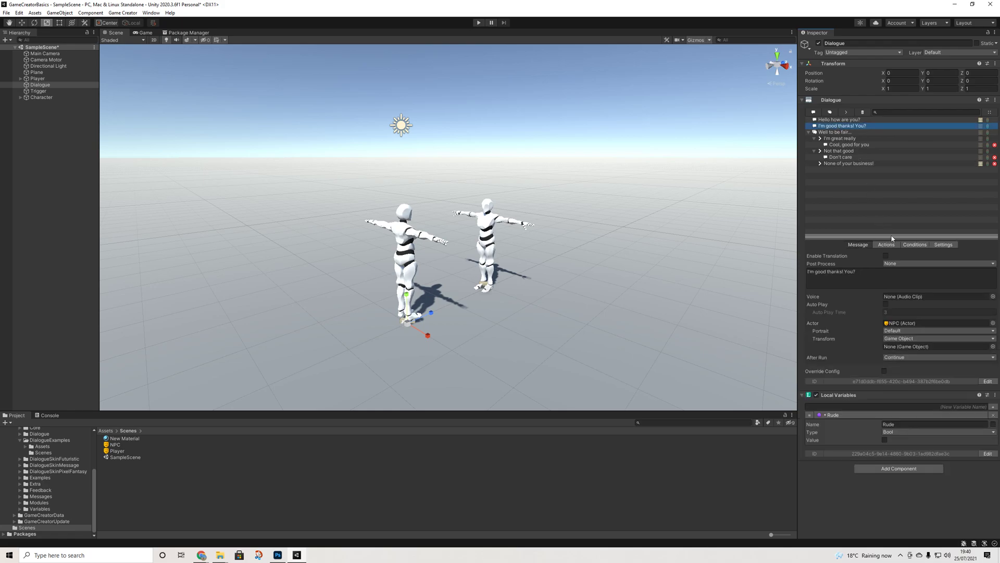
pyautogui.click(913, 245)
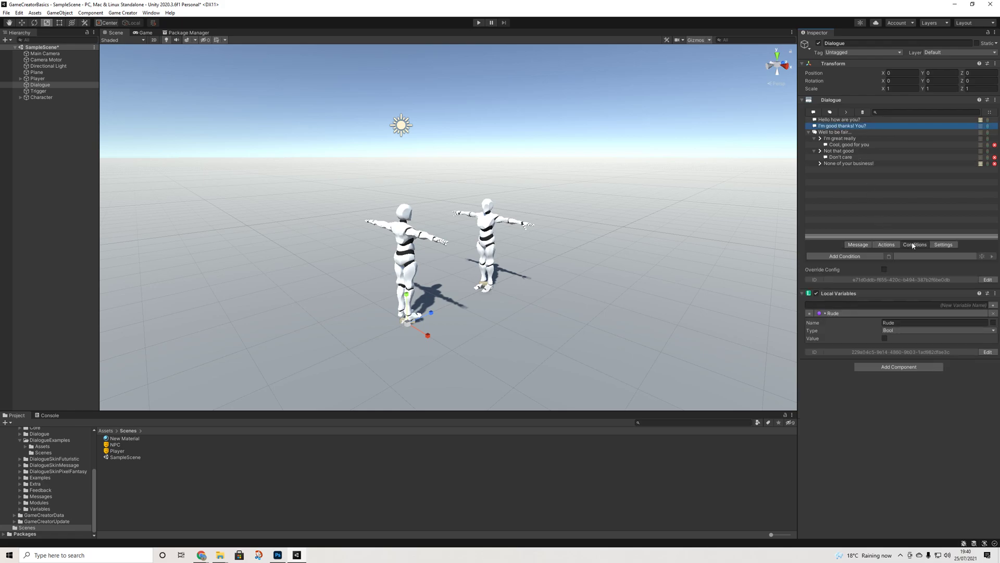
pyautogui.click(830, 132)
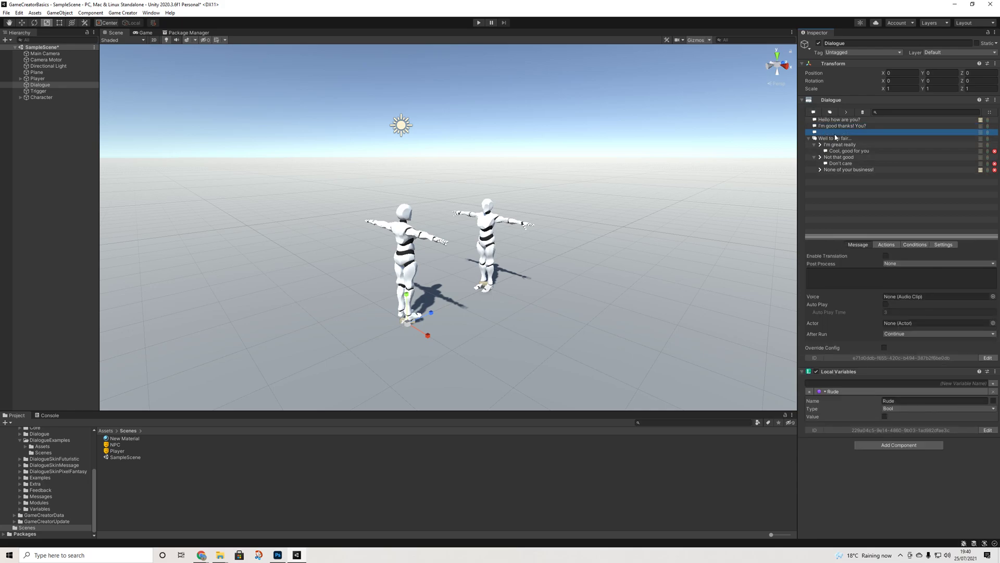
pyautogui.click(841, 286)
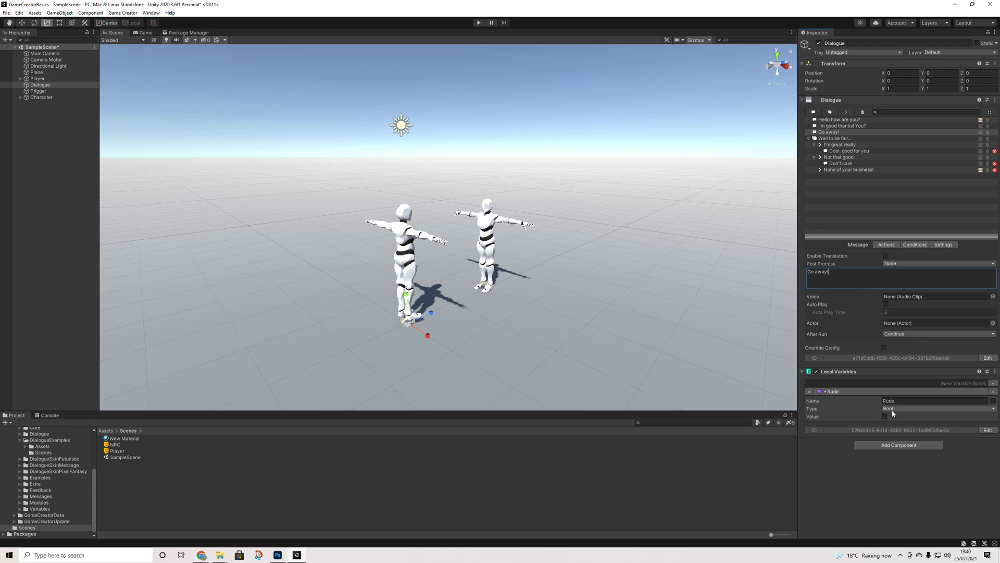
pyautogui.click(899, 335)
pyautogui.click(904, 350)
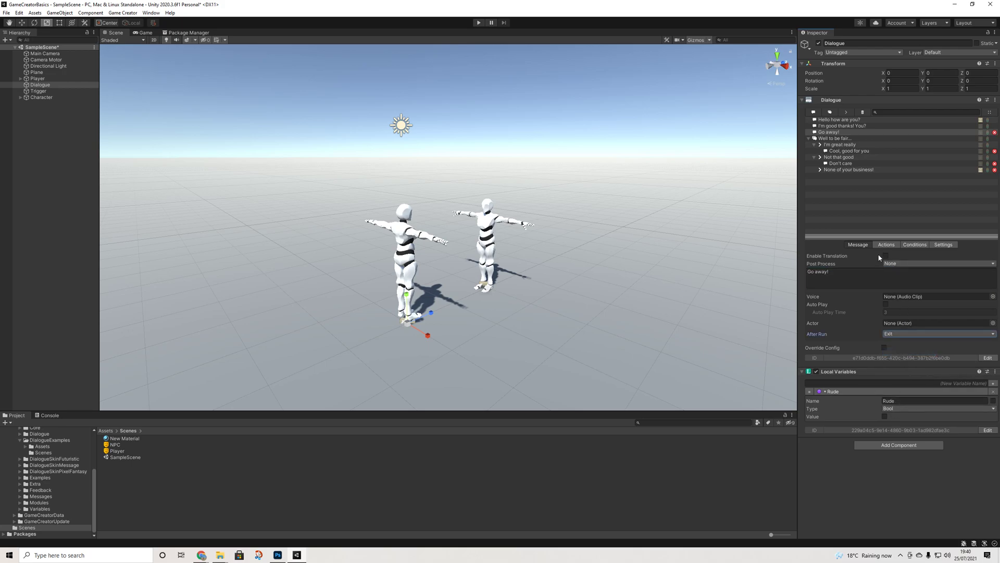
# - Add a Variable Bool condition to the "Go away!" message comparing the Dialogue object's local variable Rude with true
pyautogui.click(914, 245)
pyautogui.click(863, 256)
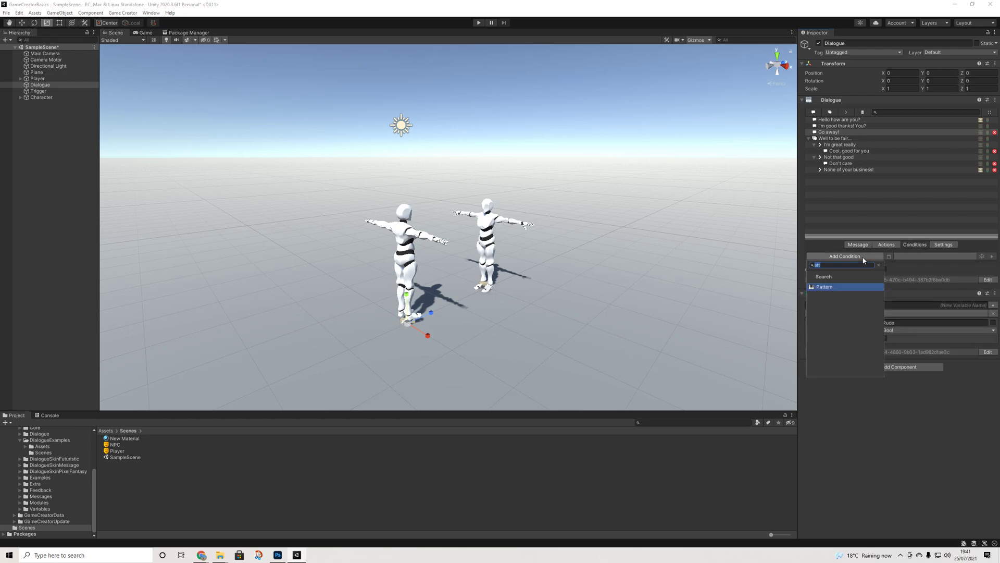
pyautogui.click(844, 286)
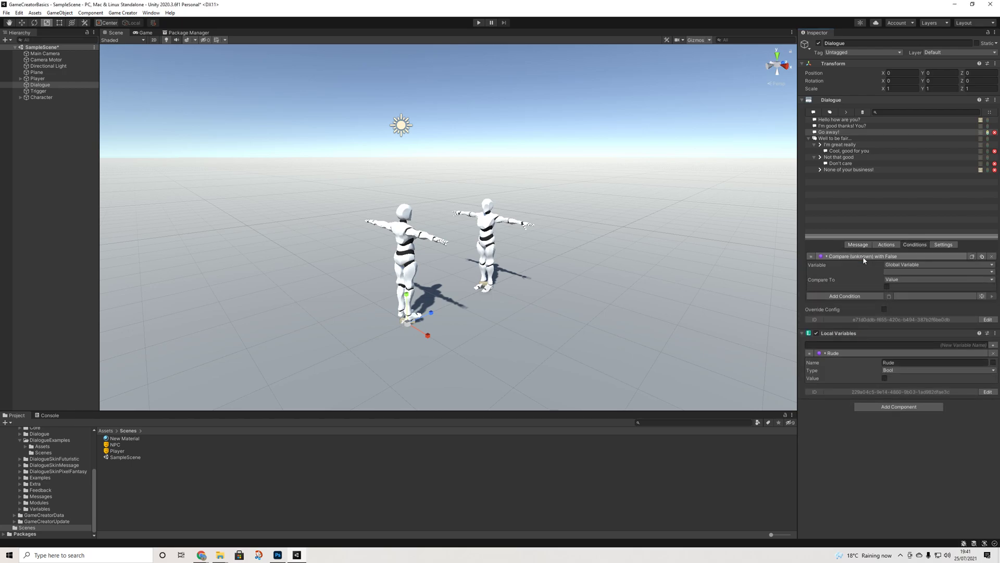
pyautogui.click(895, 266)
pyautogui.click(912, 282)
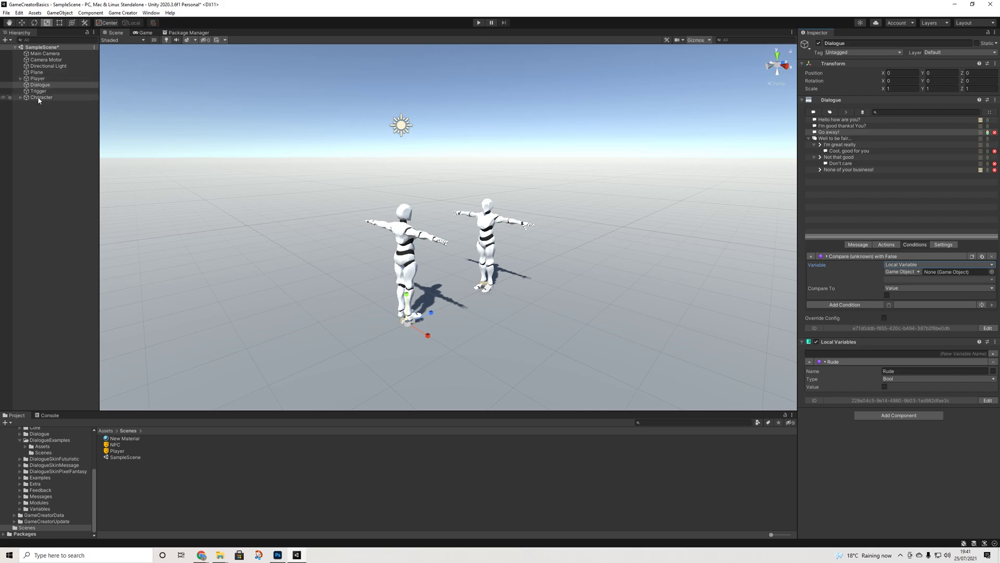
pyautogui.moveTo(40, 85); pyautogui.dragTo(948, 271)
pyautogui.click(917, 280)
pyautogui.click(900, 299)
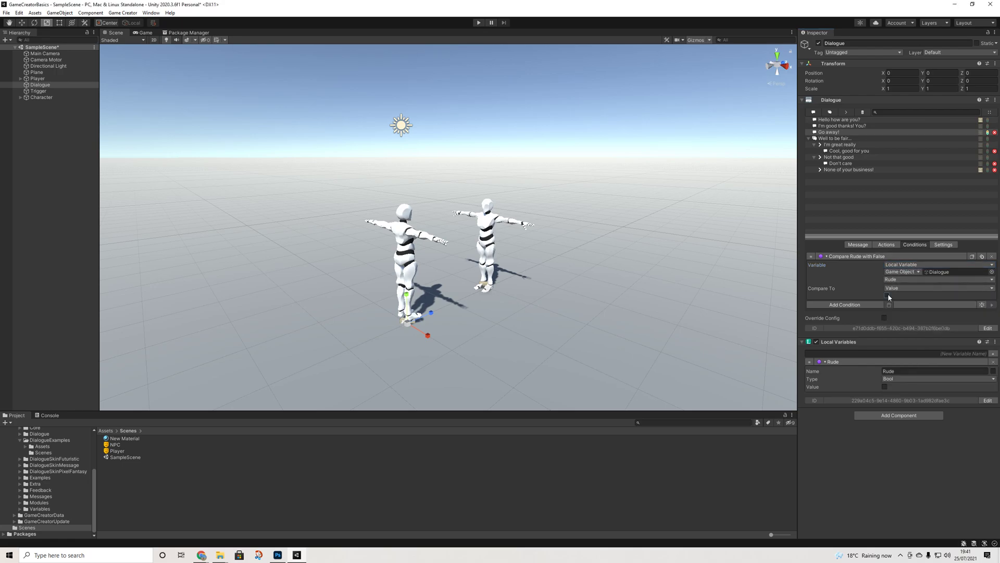
pyautogui.click(888, 295)
# - Add a condition to the "I'm good thanks! You?" message comparing the Dialogue object's local variable Rude with false
pyautogui.click(843, 126)
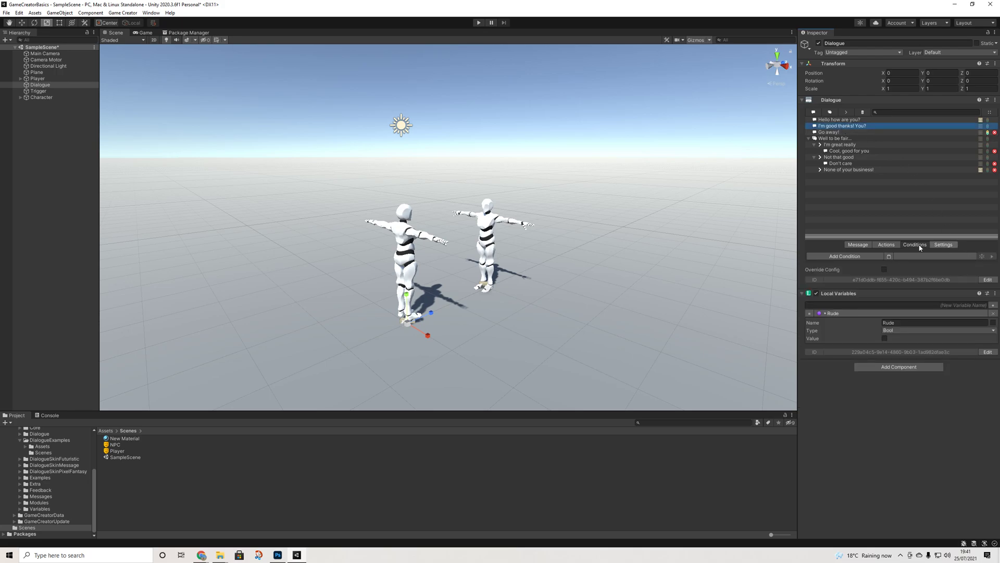
pyautogui.click(888, 295)
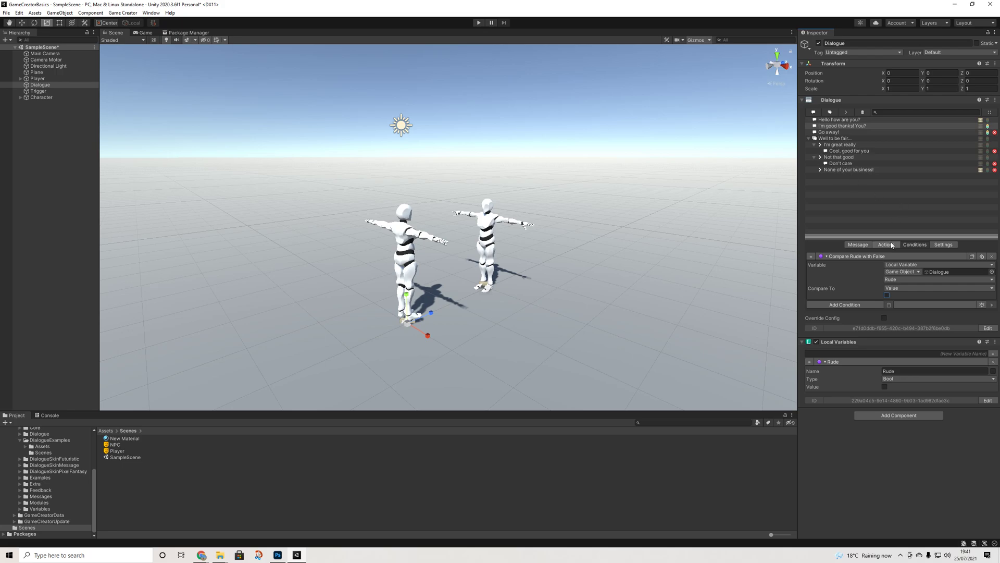
# - Assign NPC as the actor of the "Go away!" message and check it against the "I'm good thanks! You?" message
pyautogui.click(829, 132)
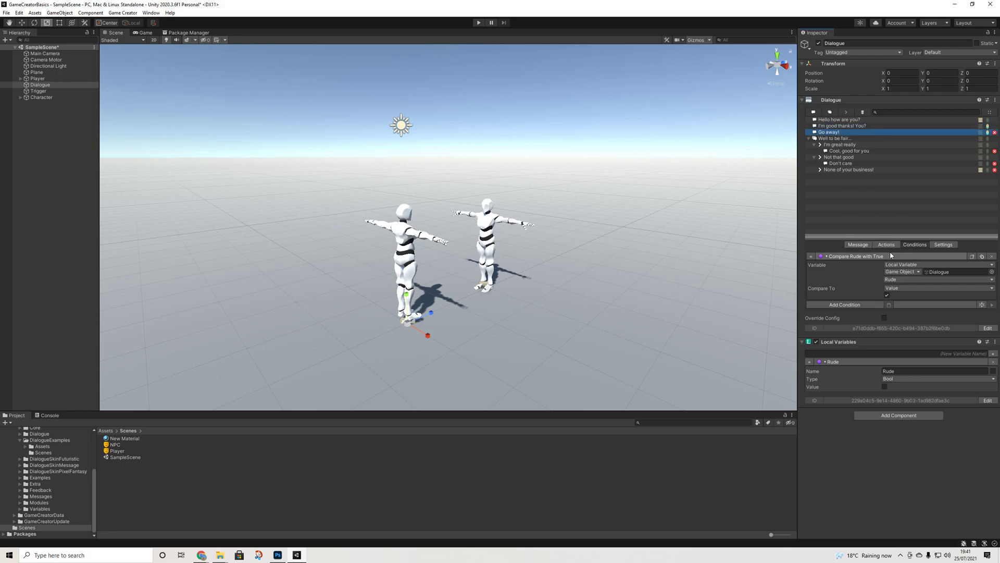
pyautogui.click(856, 245)
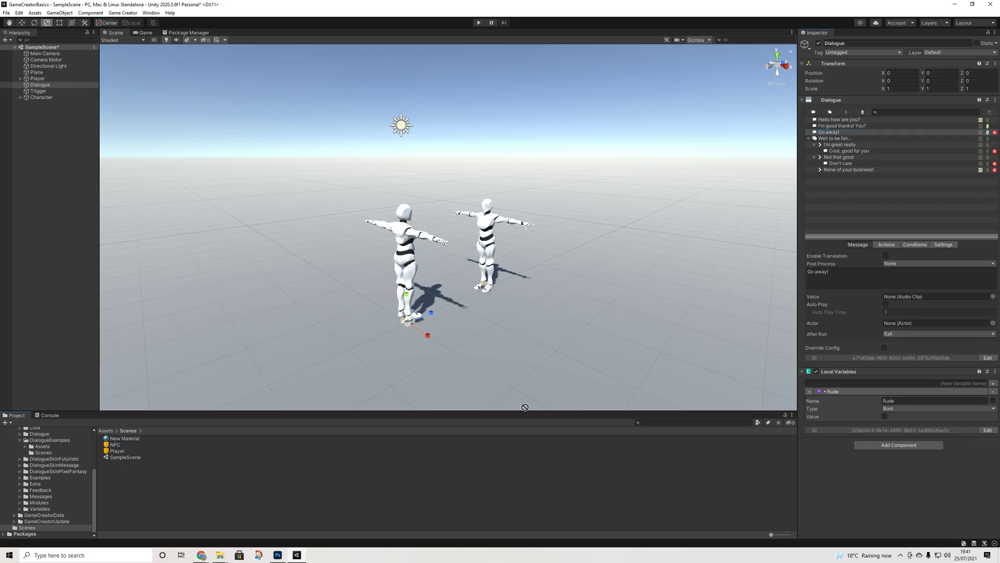
pyautogui.moveTo(907, 334); pyautogui.dragTo(903, 324)
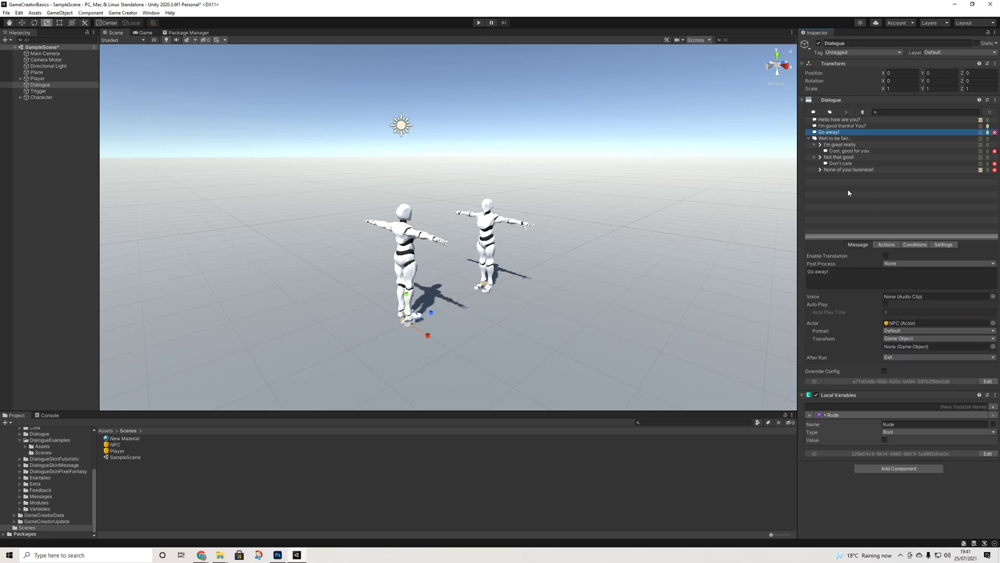
pyautogui.click(841, 126)
pyautogui.click(832, 131)
pyautogui.click(837, 126)
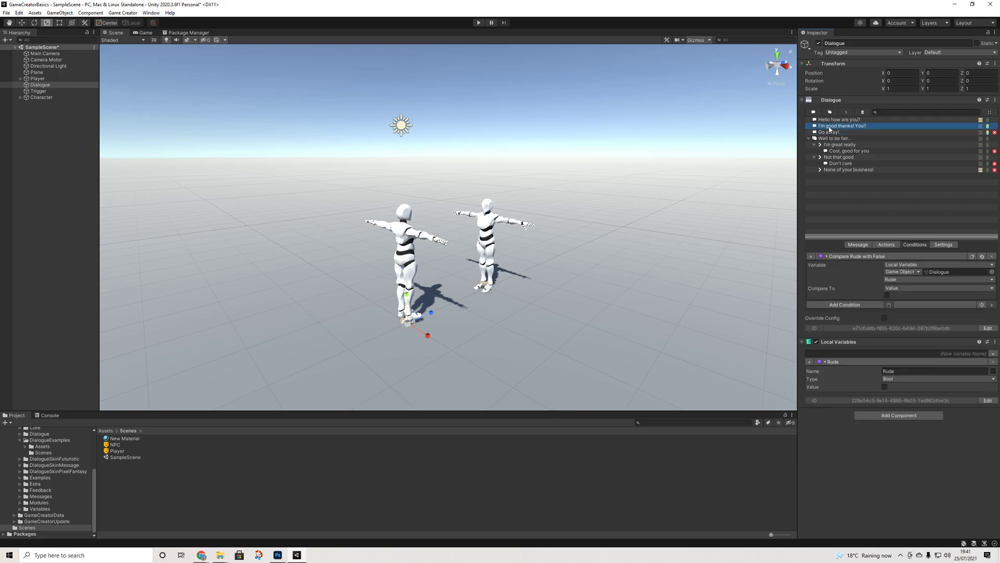
pyautogui.click(836, 132)
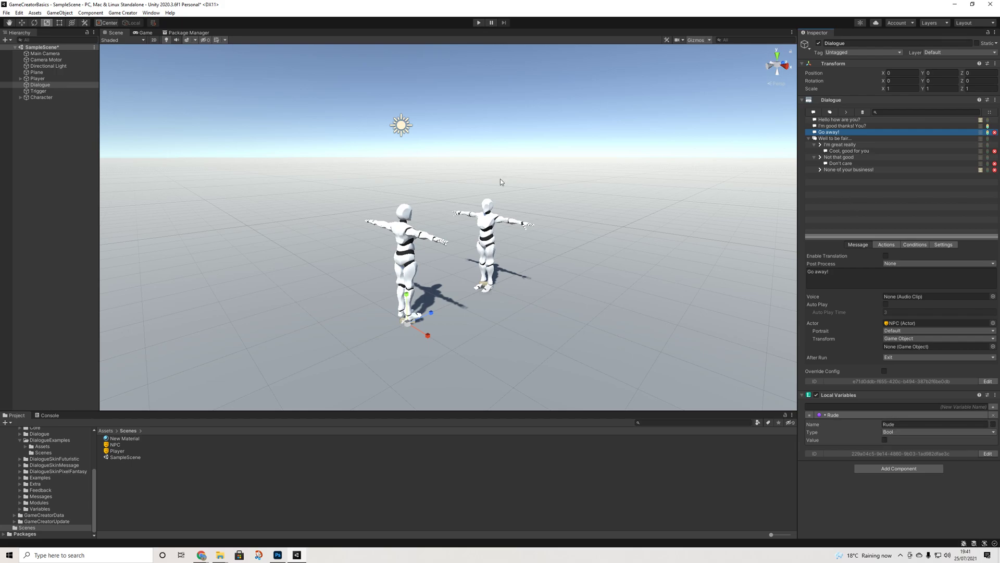
# - Play-test the dialogue by choosing "None of your business!", walk the player away and back into the trigger, and stop play mode
pyautogui.click(478, 23)
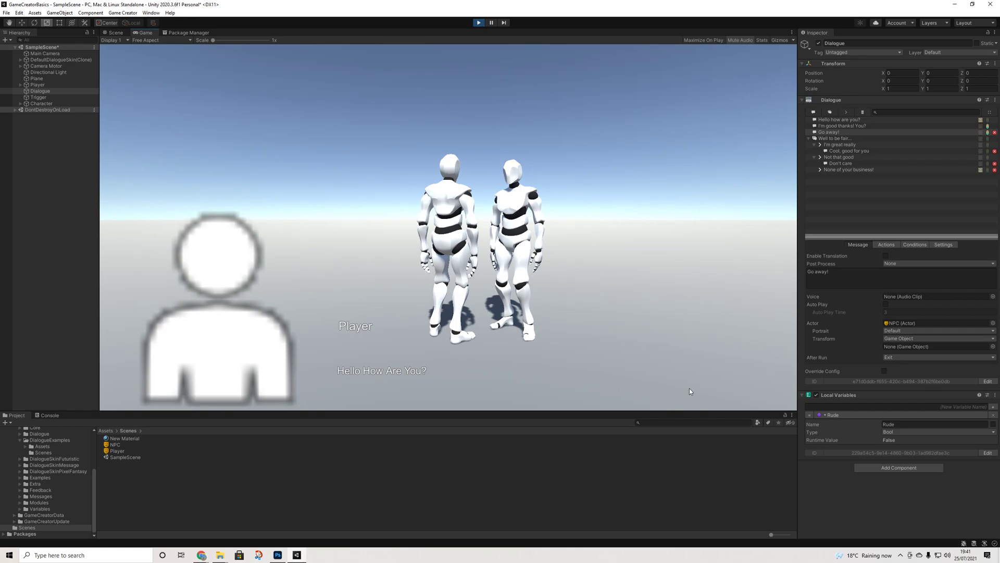
pyautogui.click(690, 388)
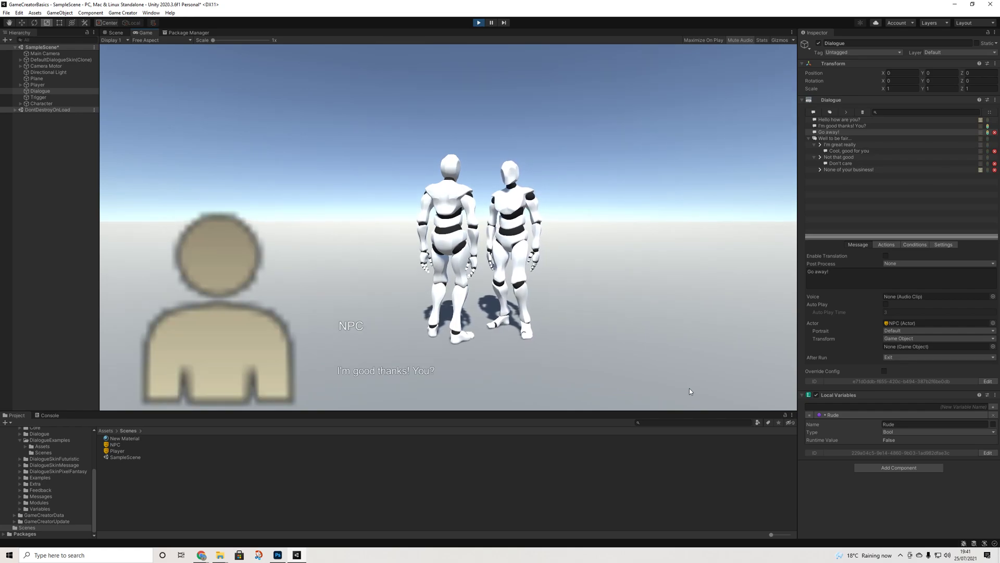
pyautogui.click(689, 389)
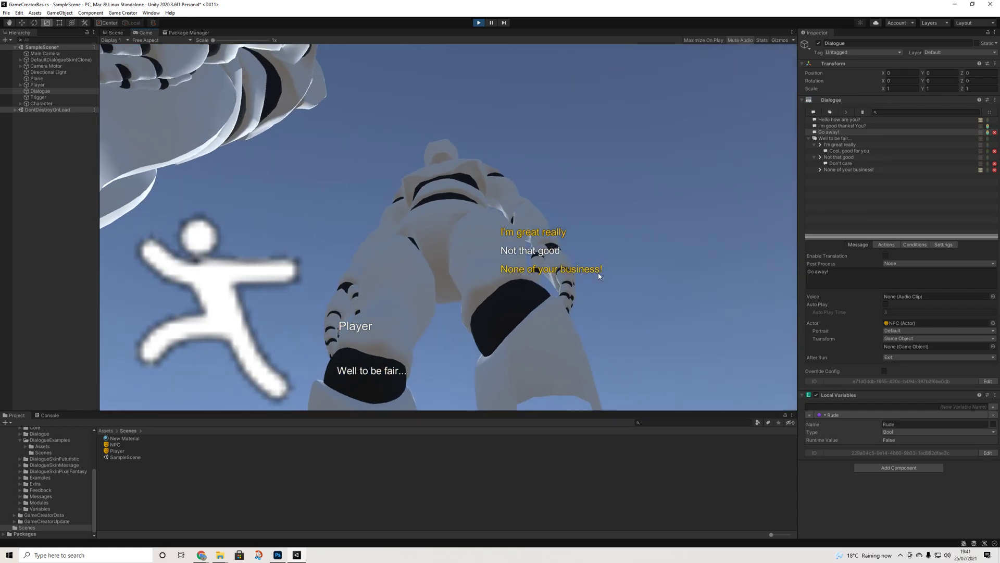
pyautogui.click(597, 275)
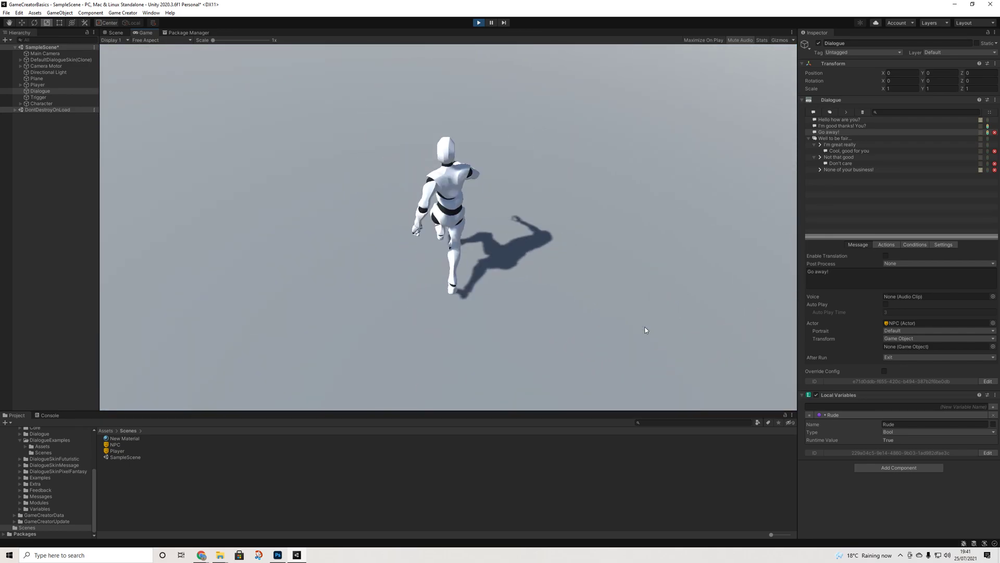
pyautogui.press('w')
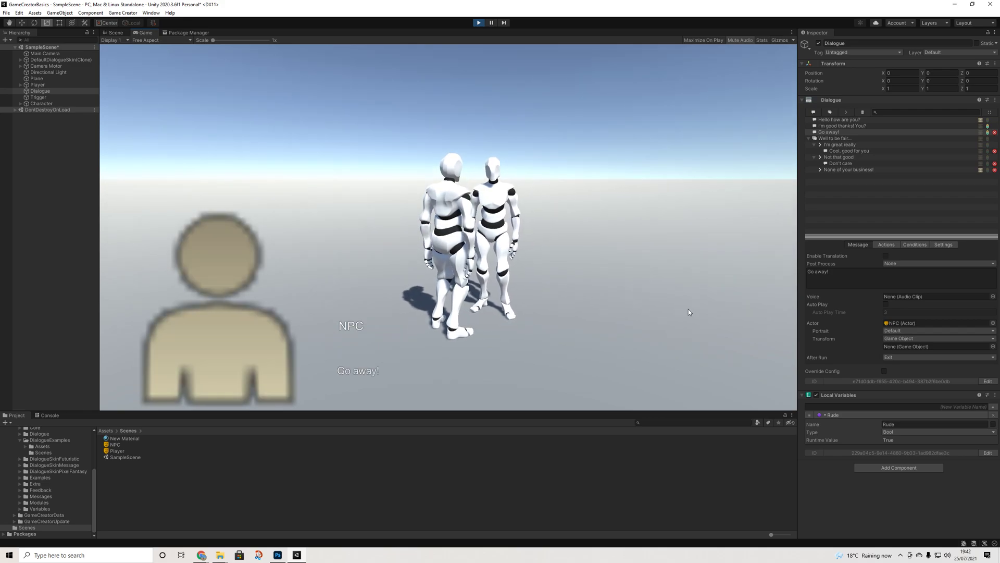
pyautogui.click(689, 308)
pyautogui.press('s')
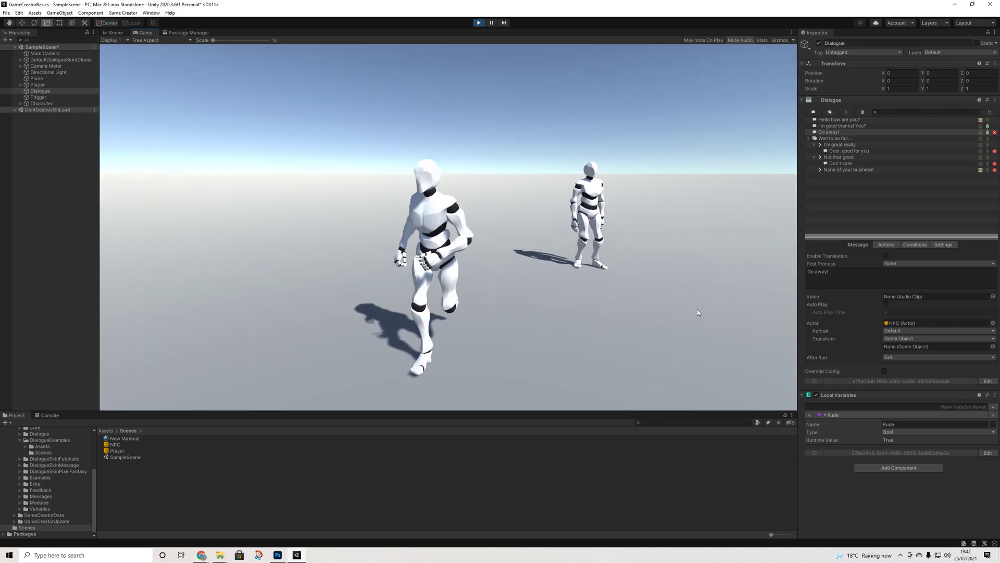
pyautogui.press('a')
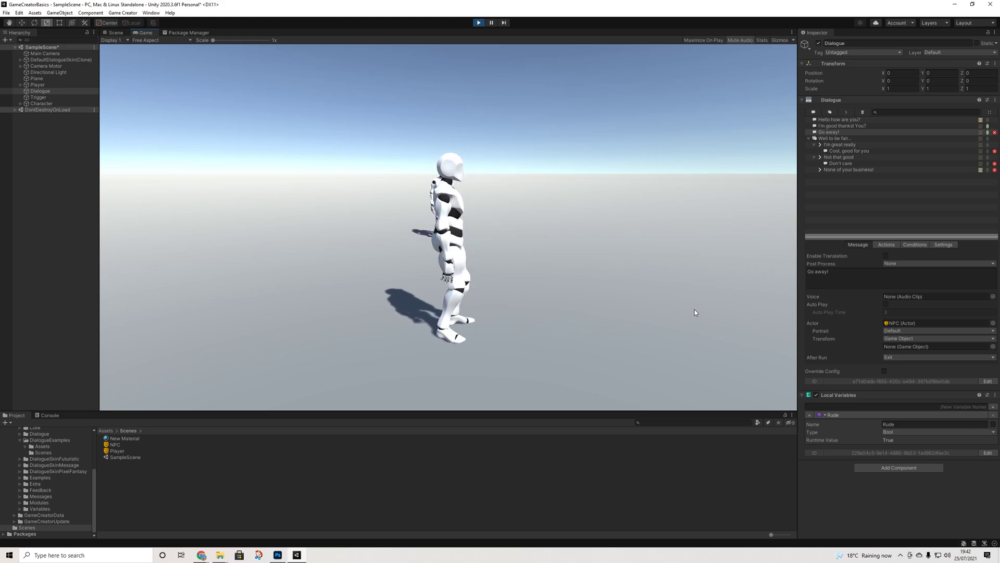
pyautogui.press('d')
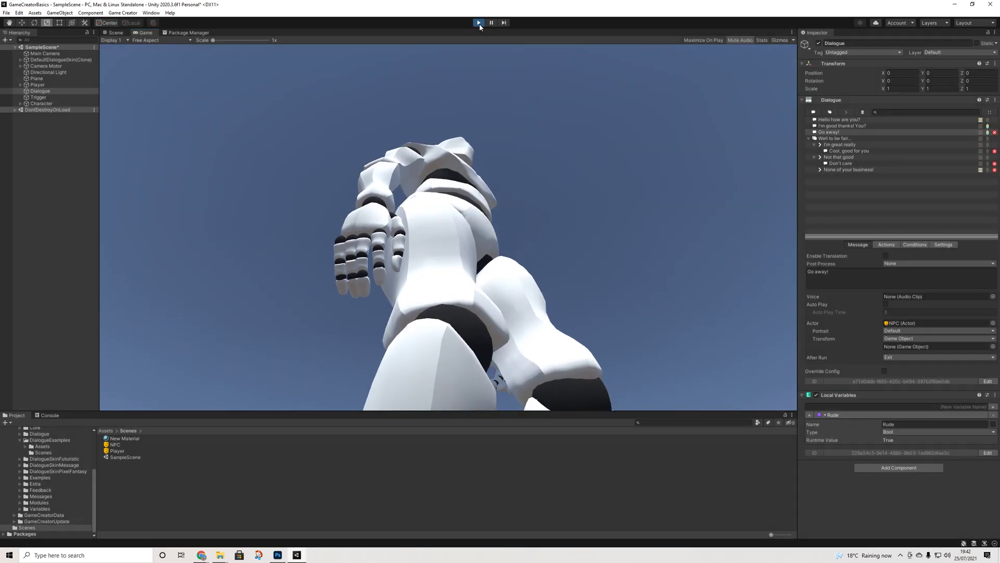
pyautogui.click(479, 22)
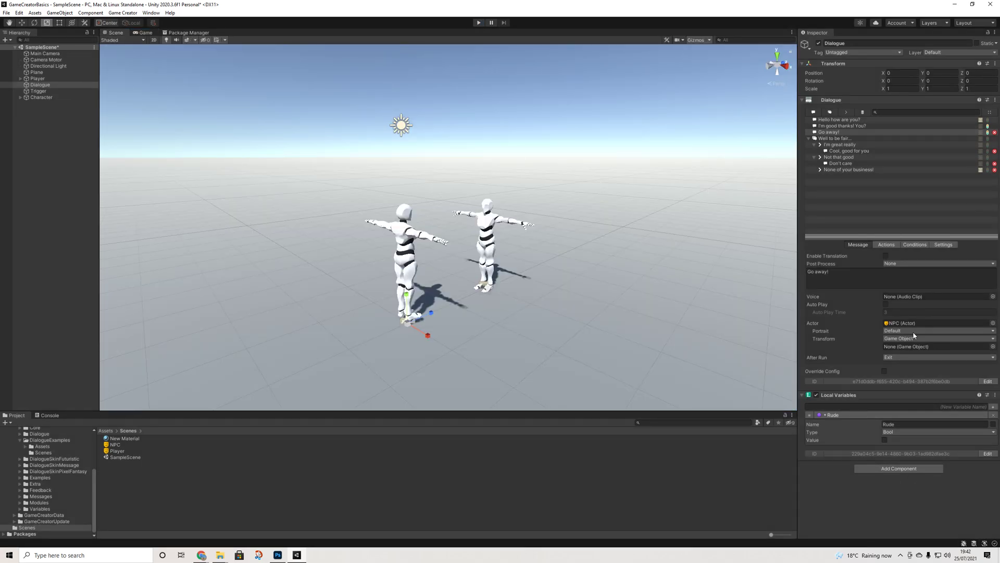
pyautogui.moveTo(766, 225); pyautogui.dragTo(631, 254, button='right')
pyautogui.scroll(-3, 545, 252)
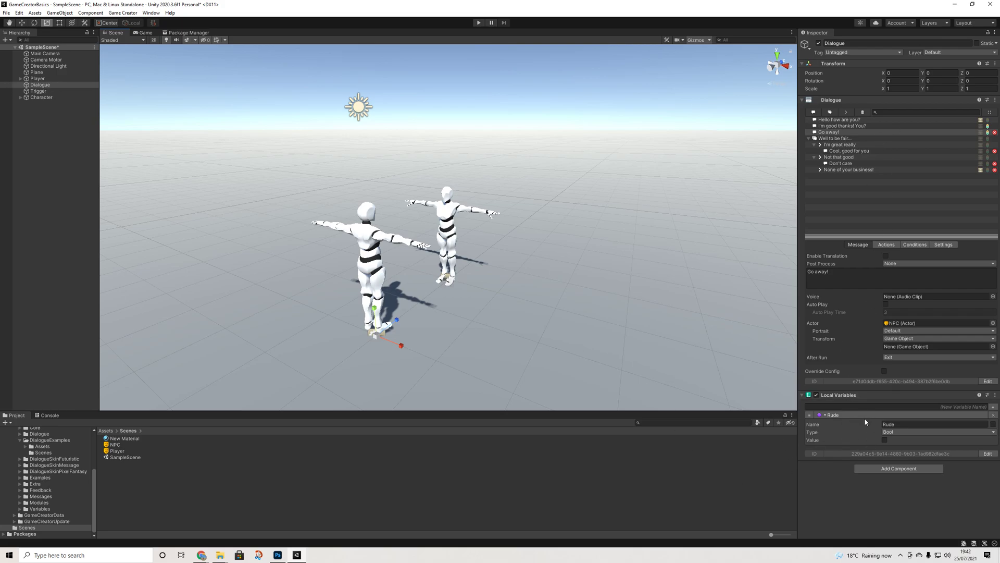
pyautogui.moveTo(589, 277); pyautogui.dragTo(619, 312, button='right')
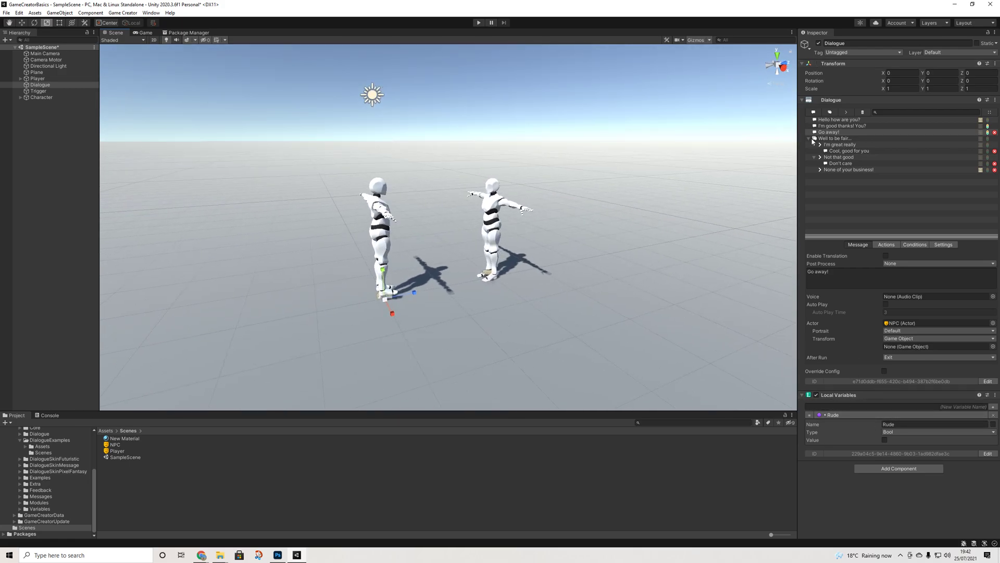
# - Review the "I'm good thanks! You?" and "Go away!" messages and the Rude condition, and browse the variable condition types available for "None of your business!"
pyautogui.click(824, 127)
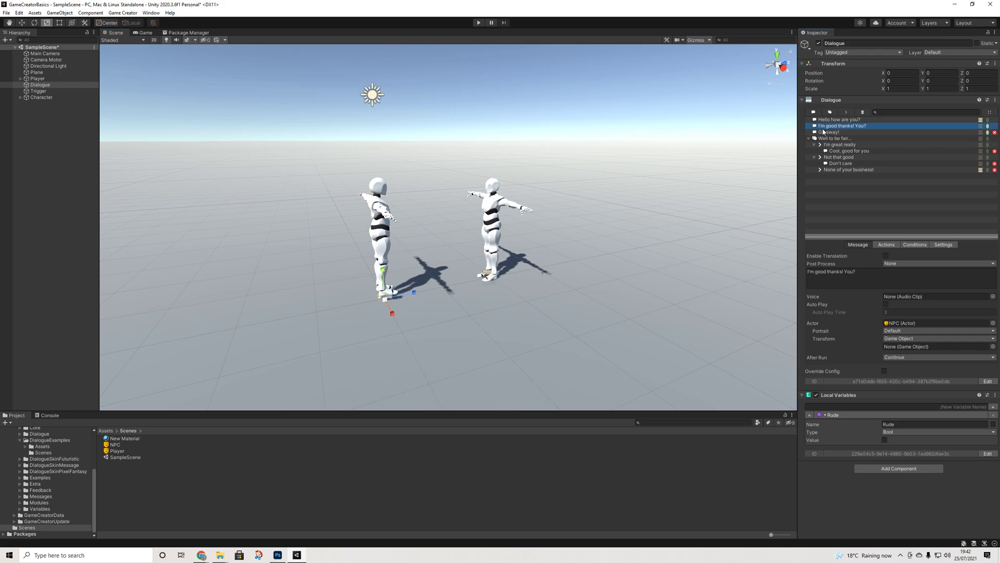
pyautogui.click(823, 132)
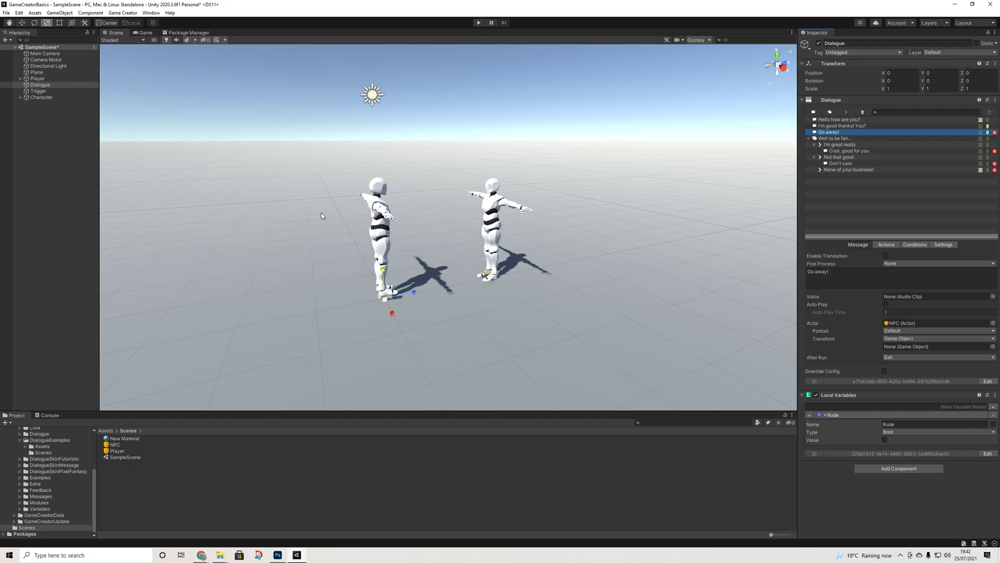
pyautogui.click(911, 245)
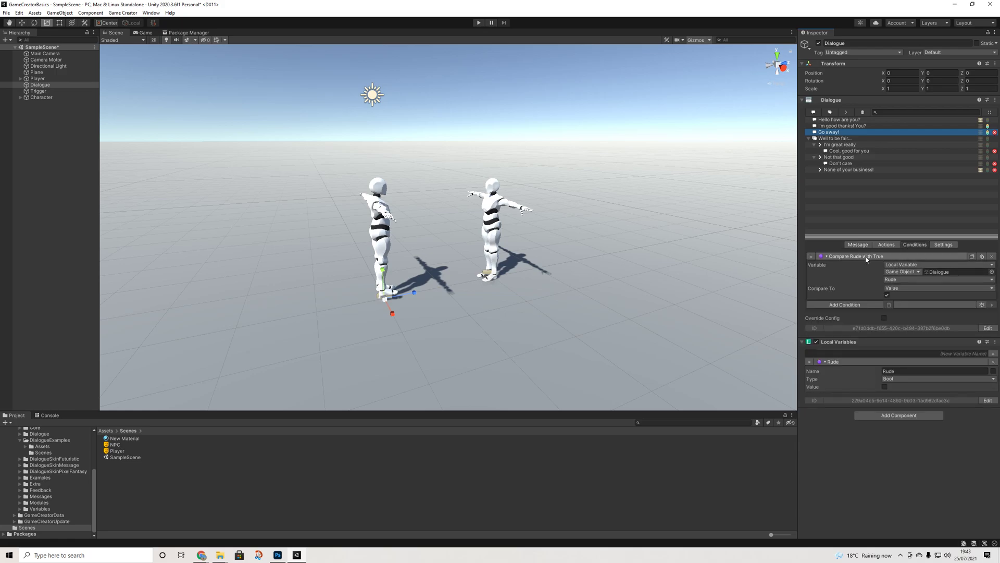
pyautogui.click(839, 170)
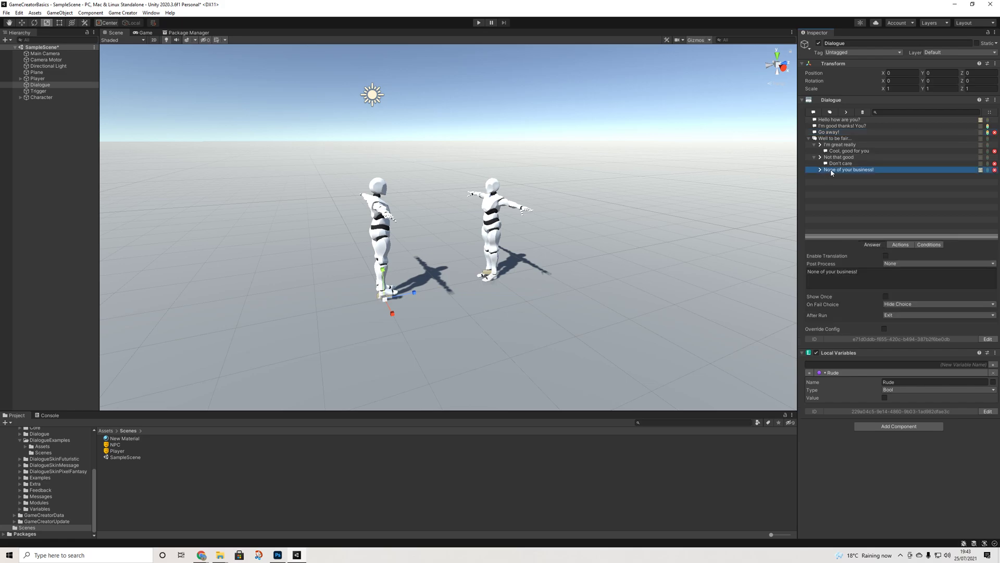
pyautogui.click(919, 245)
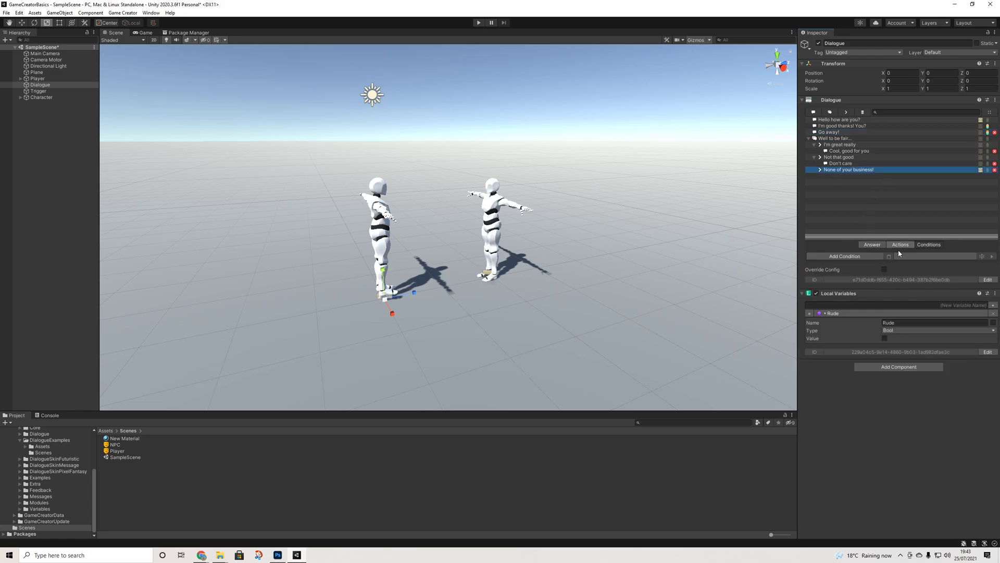
pyautogui.click(859, 256)
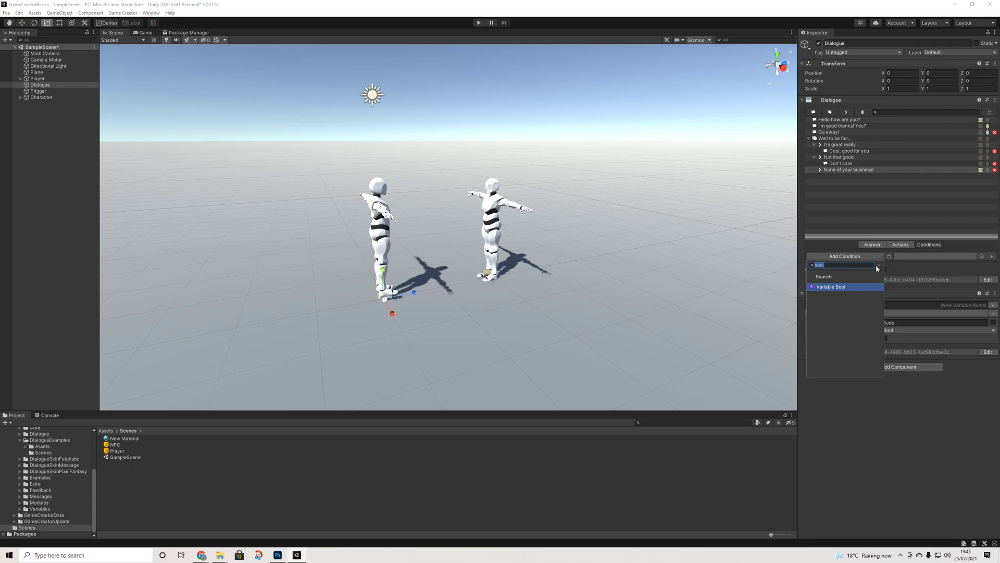
pyautogui.click(877, 265)
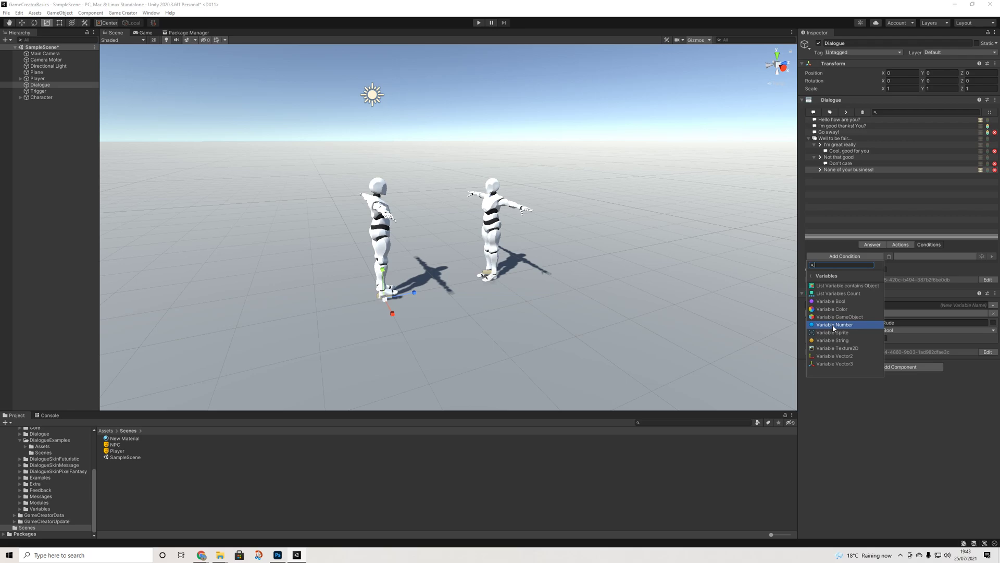
pyautogui.click(875, 359)
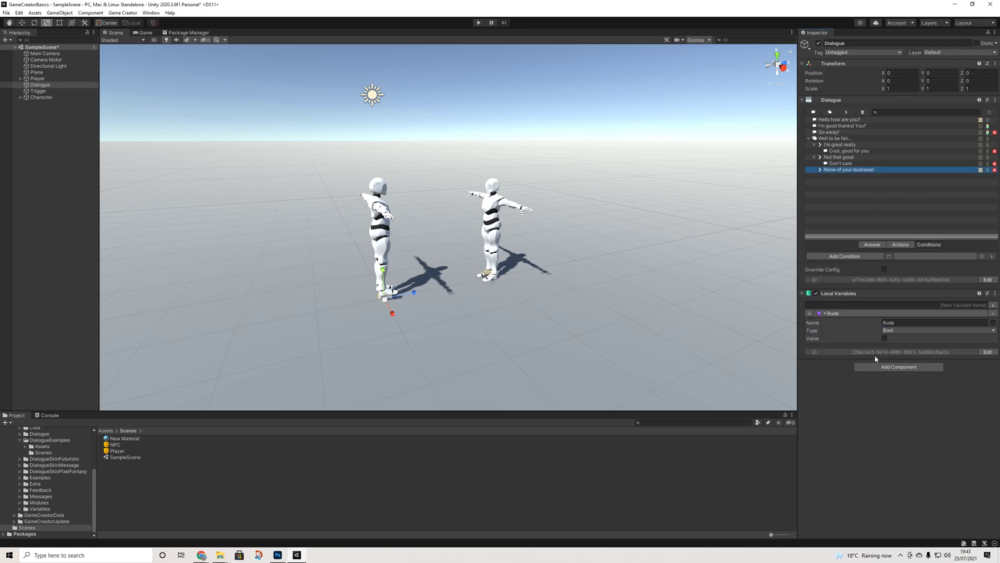
pyautogui.click(873, 245)
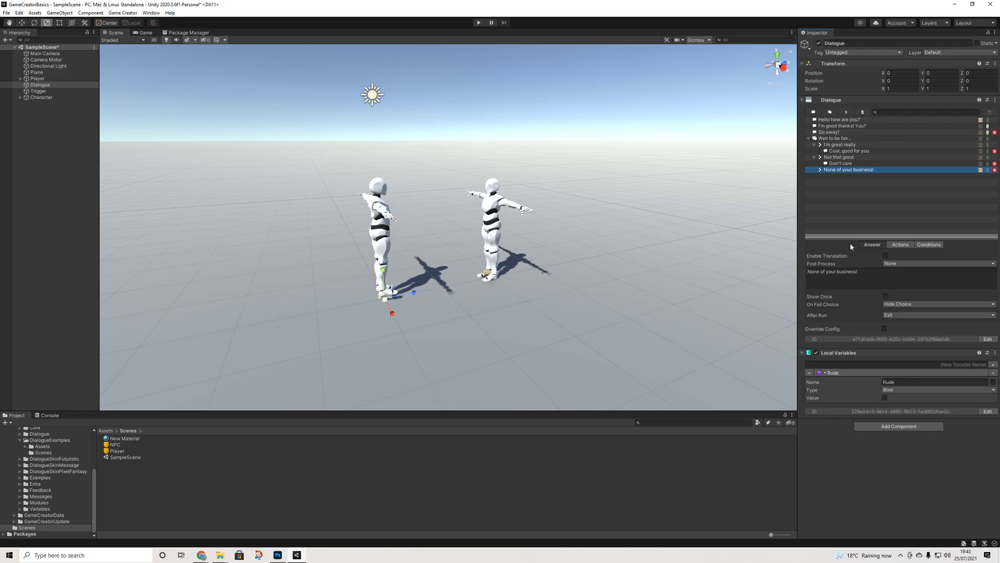
pyautogui.scroll(4, 471, 250)
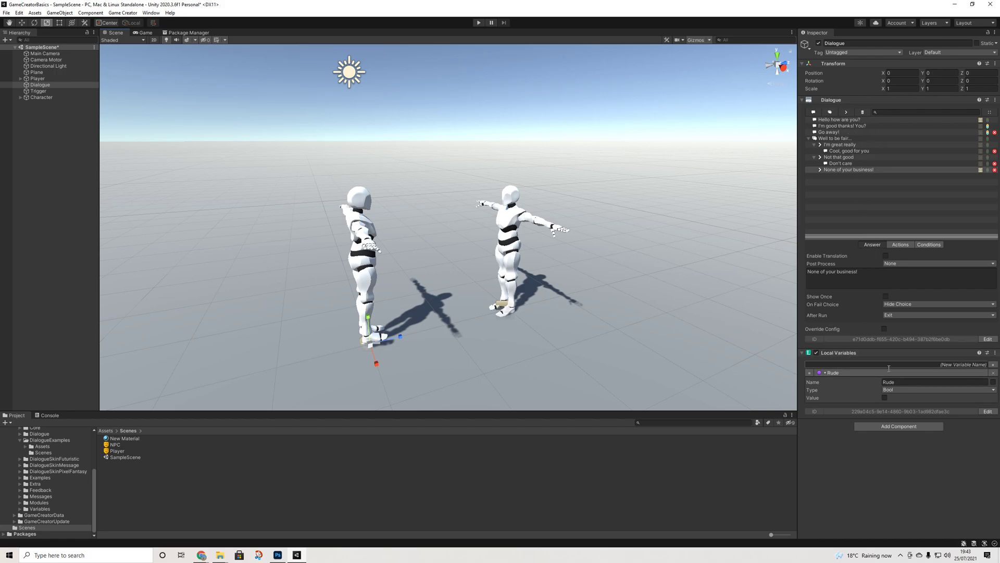
pyautogui.keyDown('alt'); pyautogui.moveTo(398, 211); pyautogui.dragTo(526, 264); pyautogui.keyUp('alt')
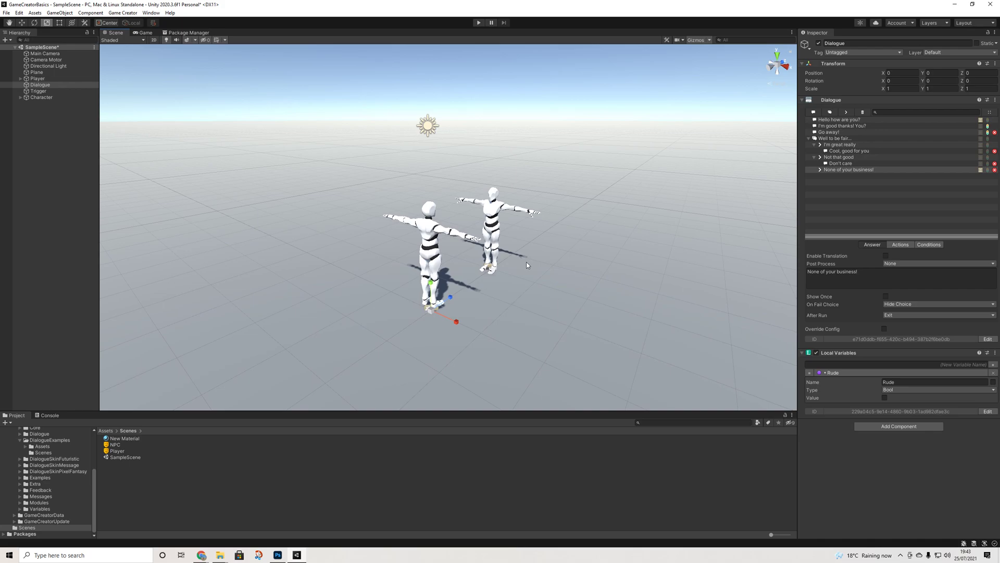